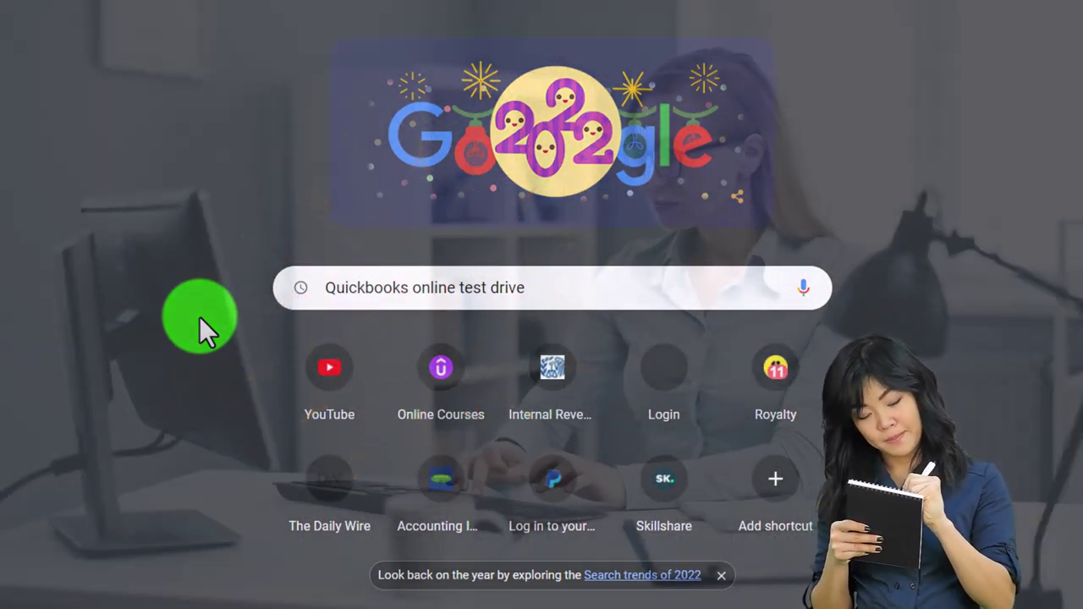
Step: Search Google for the QuickBooks Online test drive, open the United States sample company and pass the security verification
key(Return)
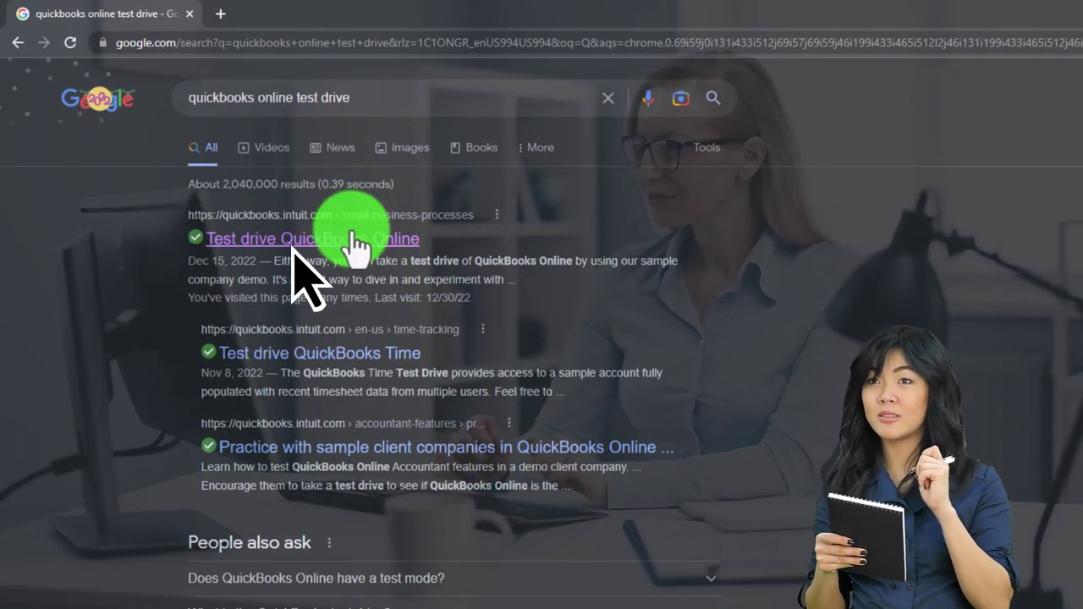
click(355, 245)
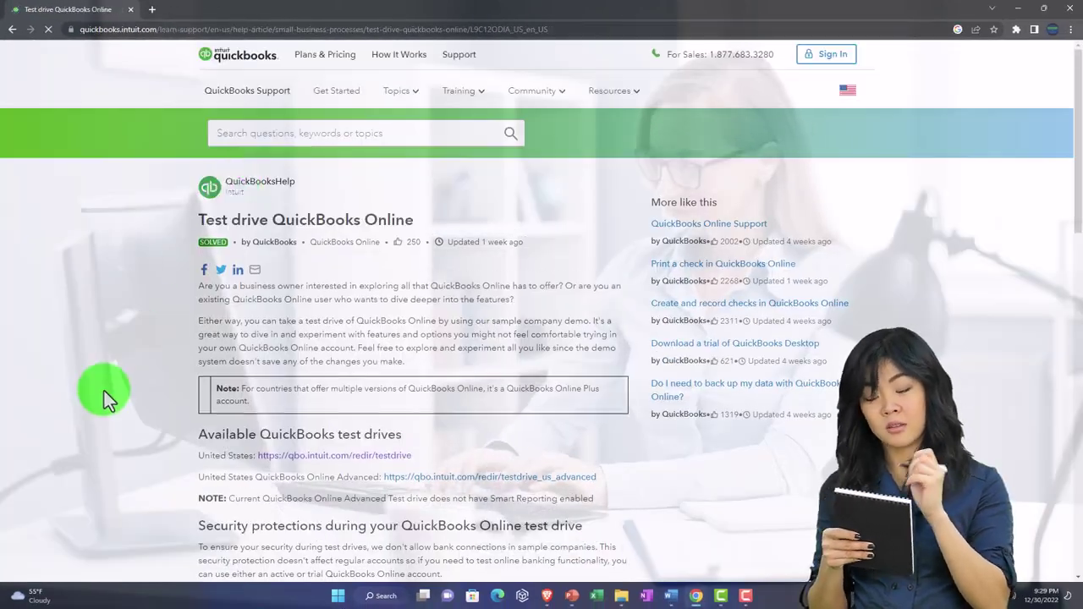
click(290, 409)
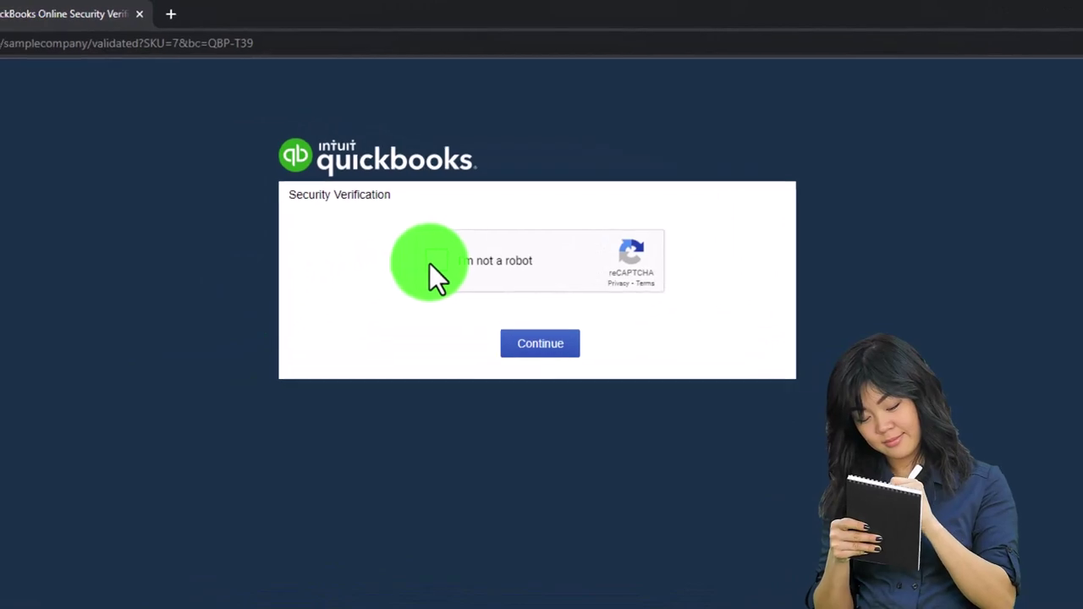
click(466, 177)
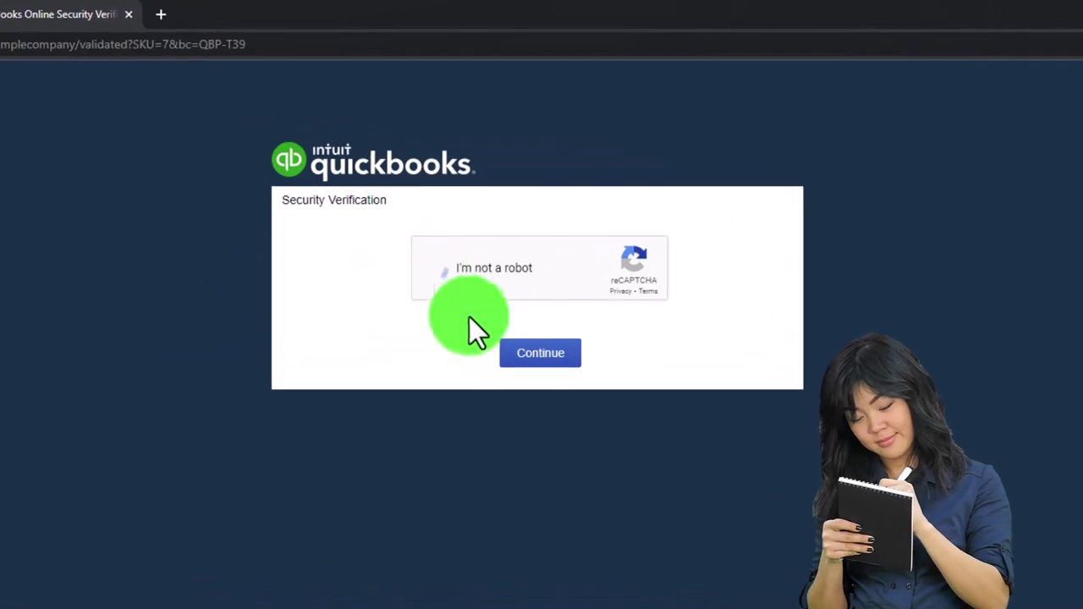
click(518, 364)
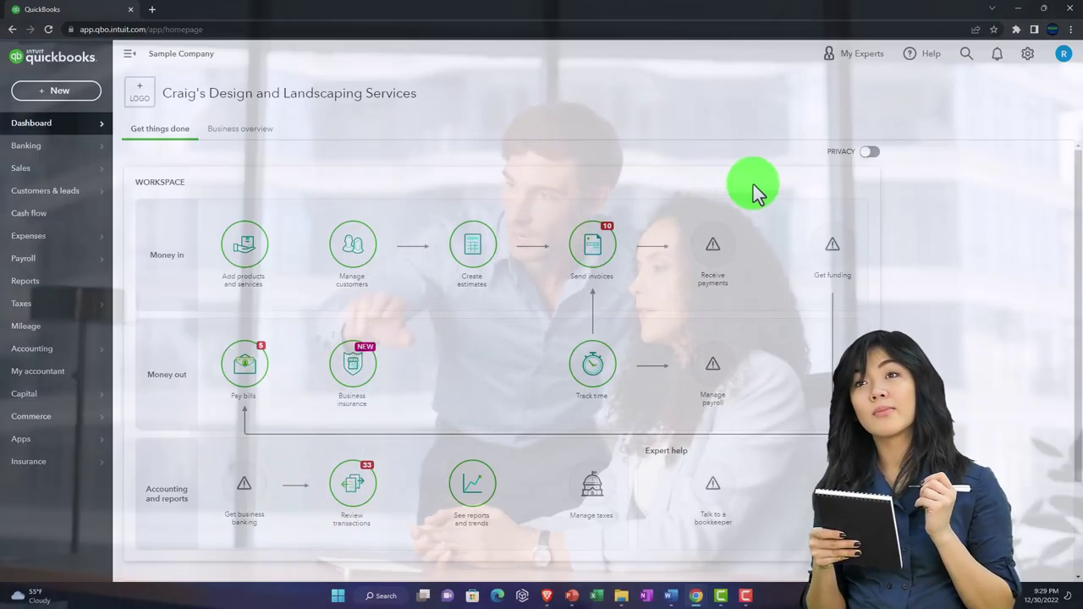
Step: Check in the company settings whether QuickBooks is in Accountant view or Business view
key(ctrl+plus)
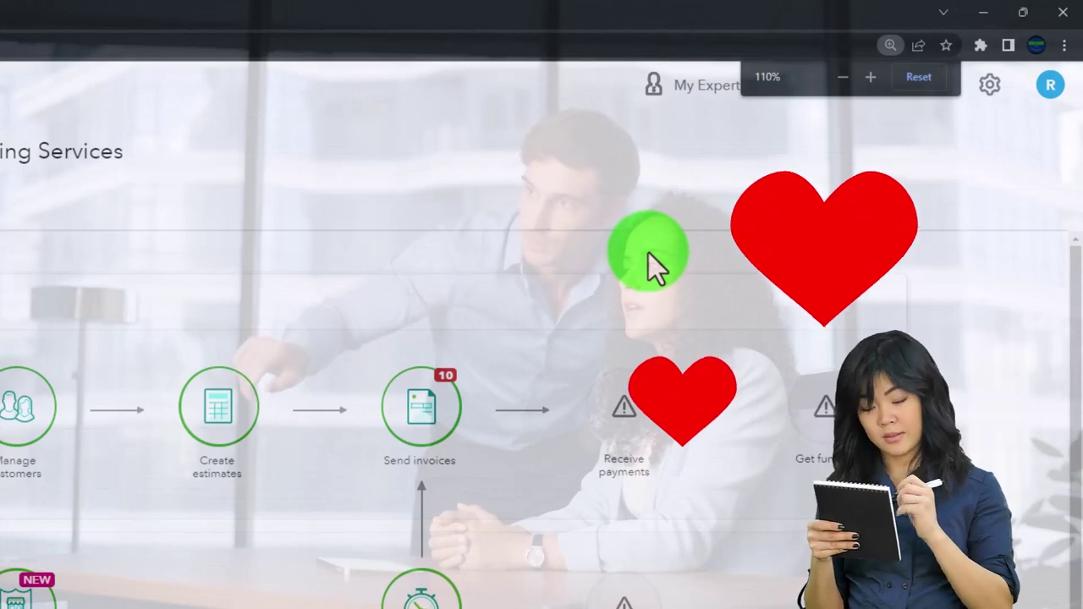
key(ctrl+plus)
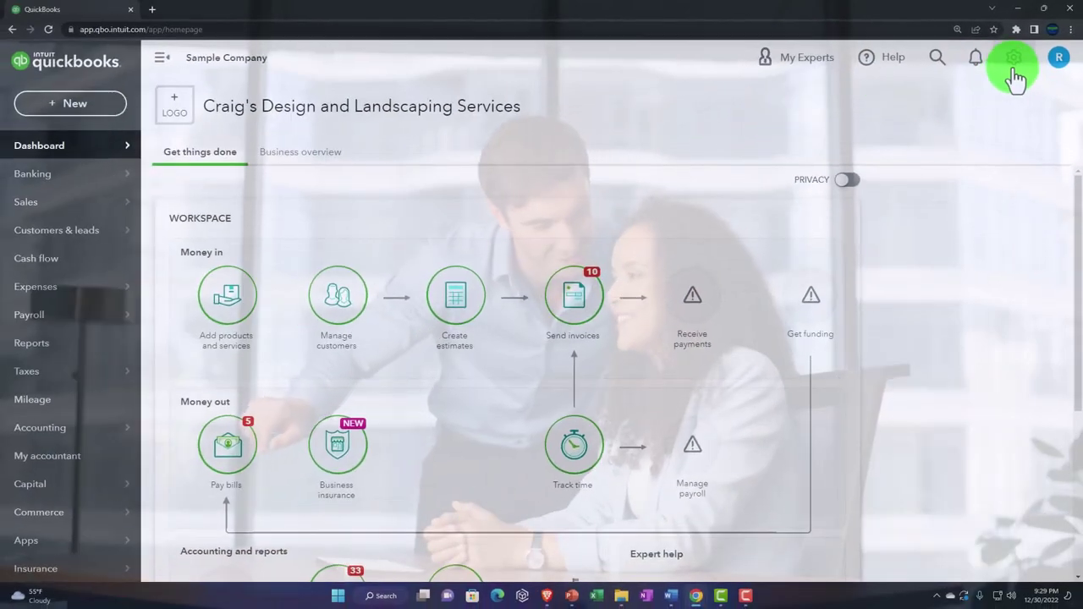
click(1013, 67)
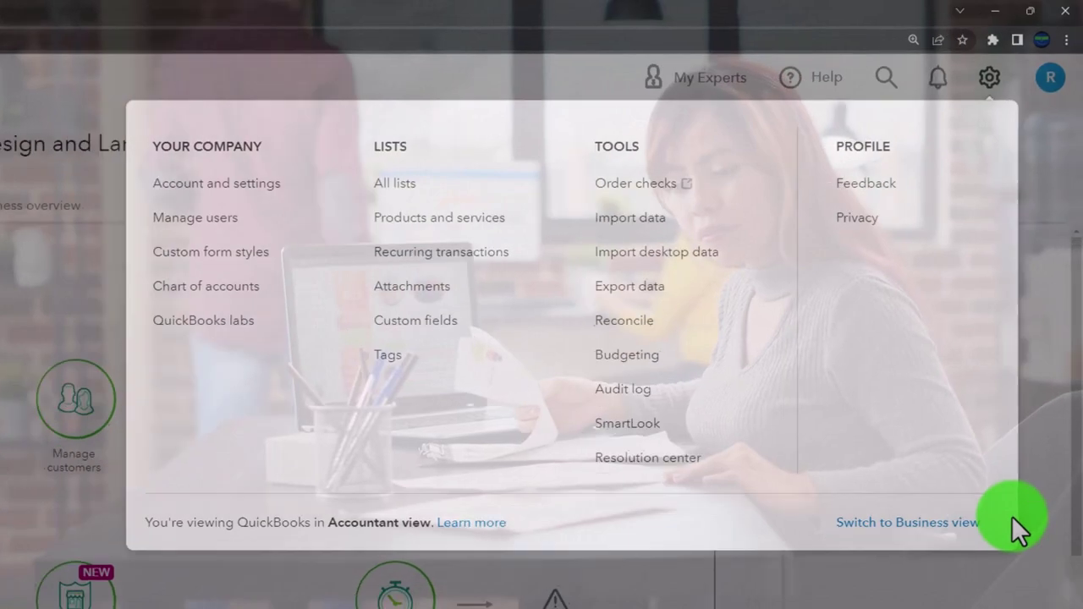
click(977, 522)
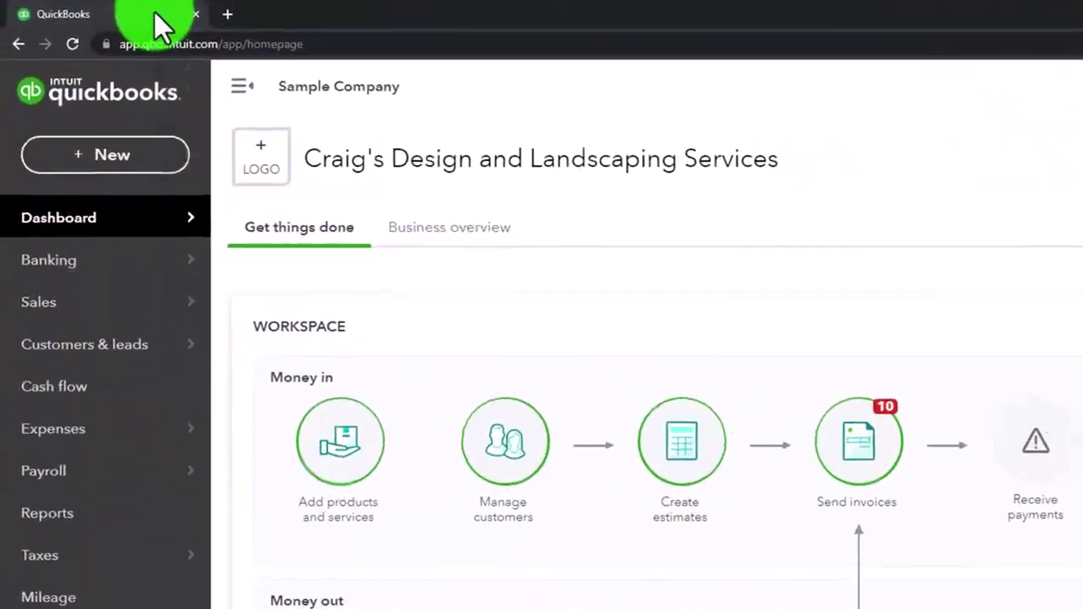
Step: Duplicate the QuickBooks browser tab twice
right_click(158, 18)
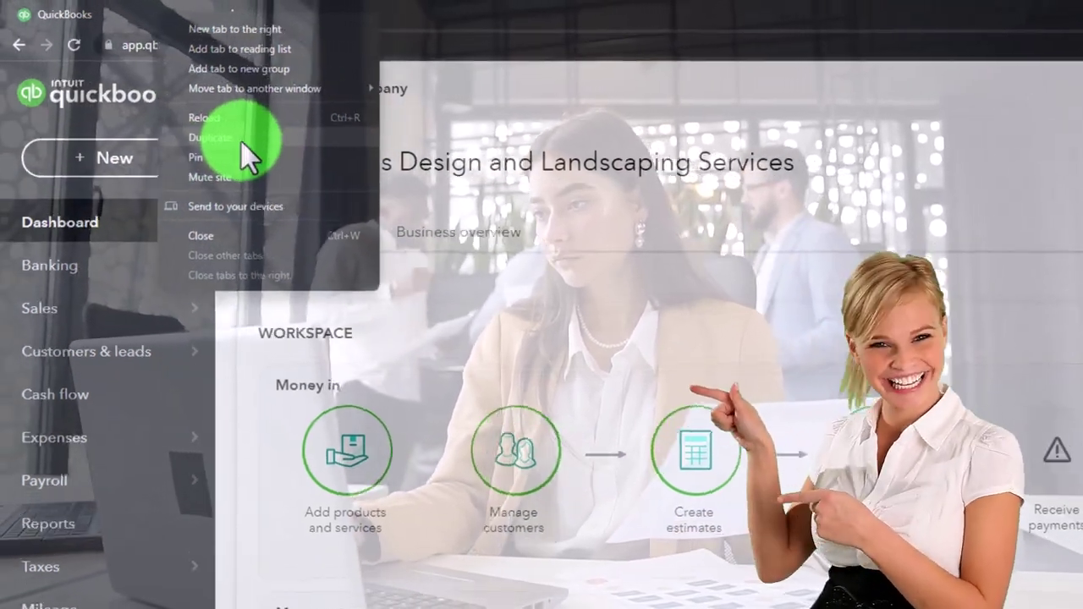
click(240, 144)
right_click(241, 11)
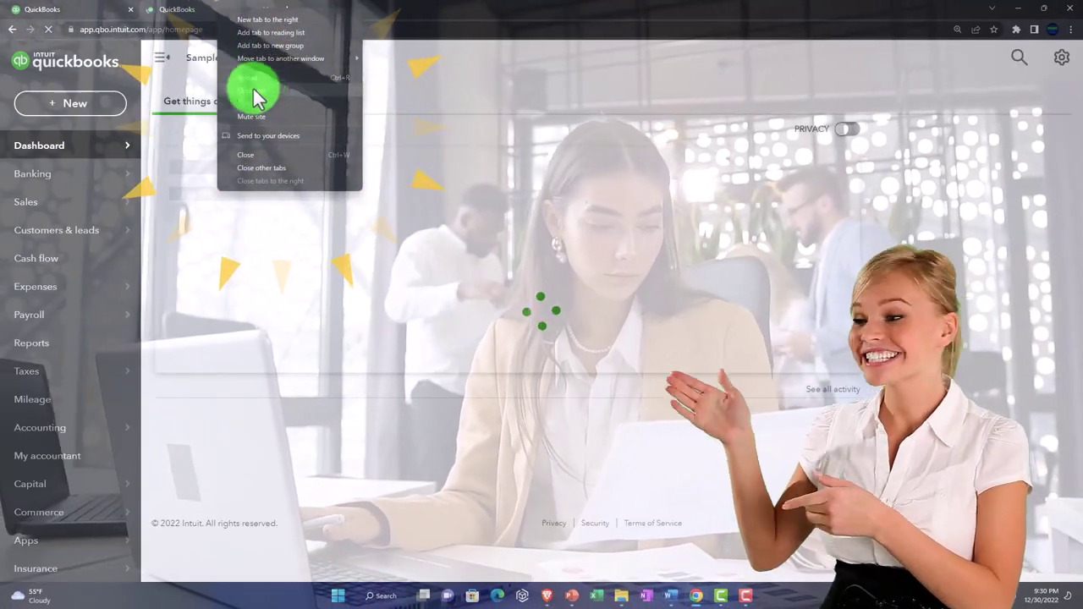
click(254, 91)
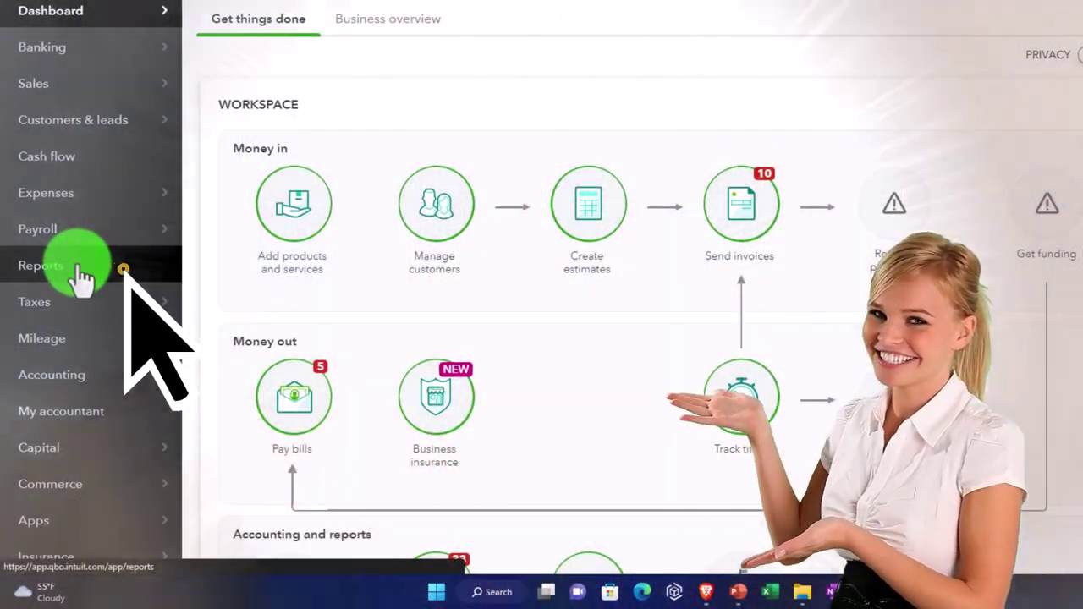
Step: Open the Balance Sheet report in the second tab and the Profit and Loss report in the third tab
click(79, 269)
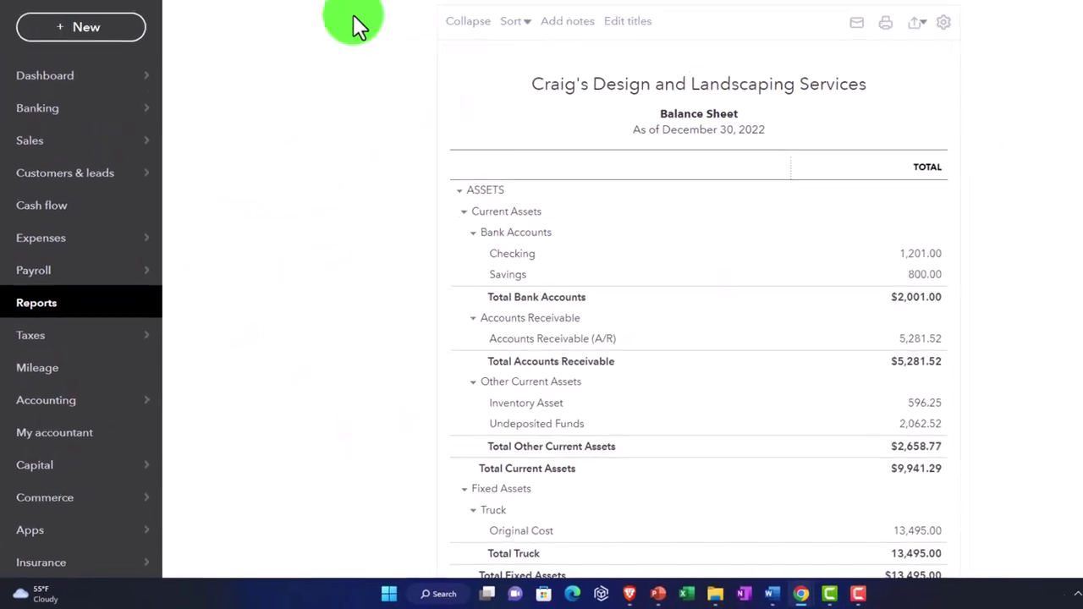
click(338, 10)
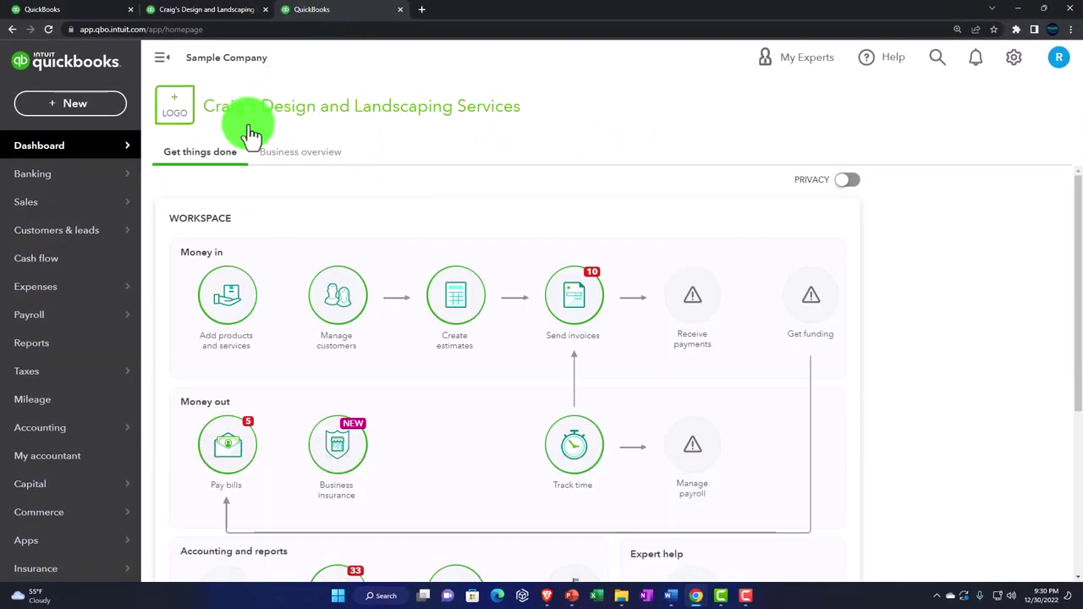
click(59, 347)
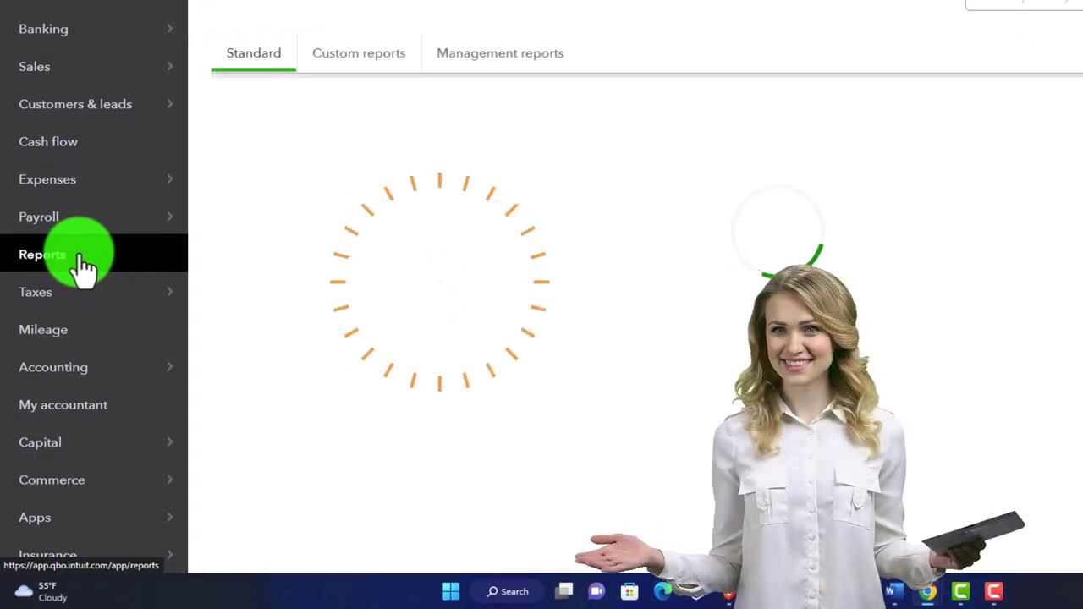
click(310, 278)
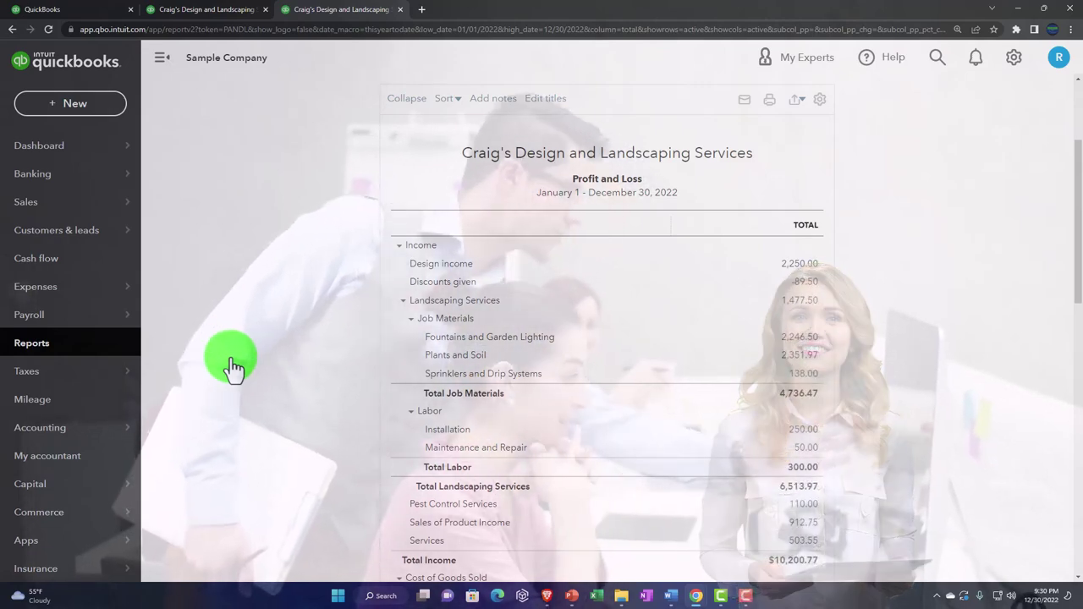
Step: Collapse the navigation beside the Profit and Loss report and run it for 01/01/2022 to 12/31/2022
click(160, 57)
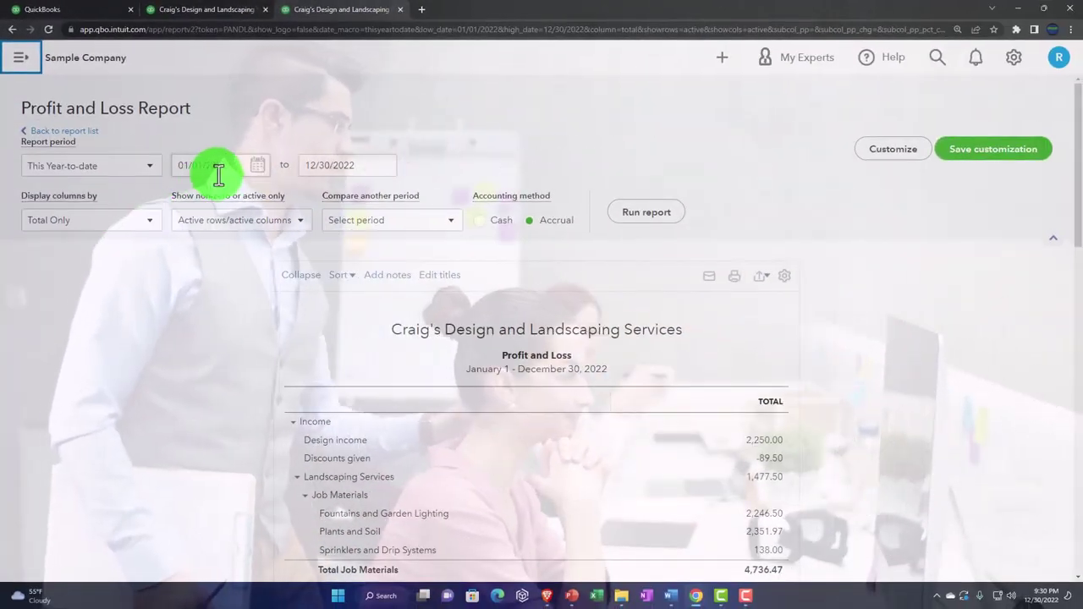
click(233, 168)
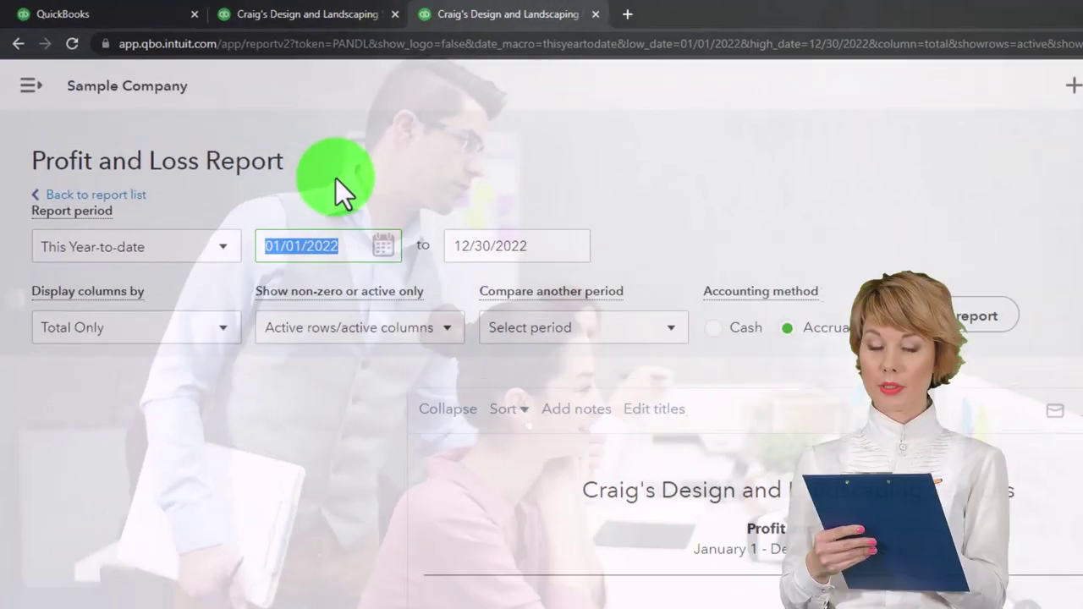
text(0)
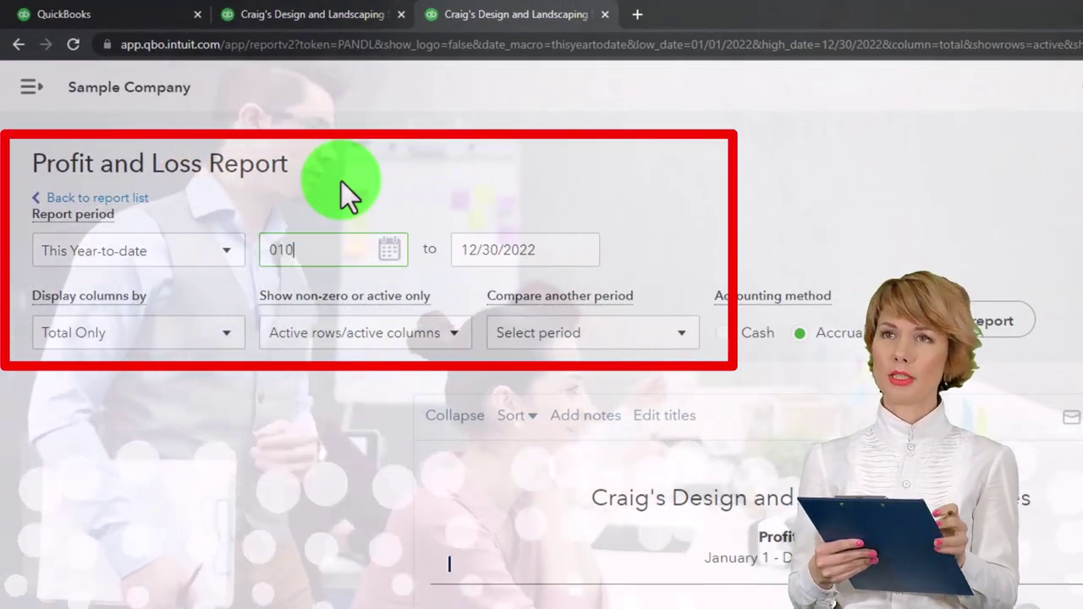
text(1/01/202)
key(Tab)
text(1)
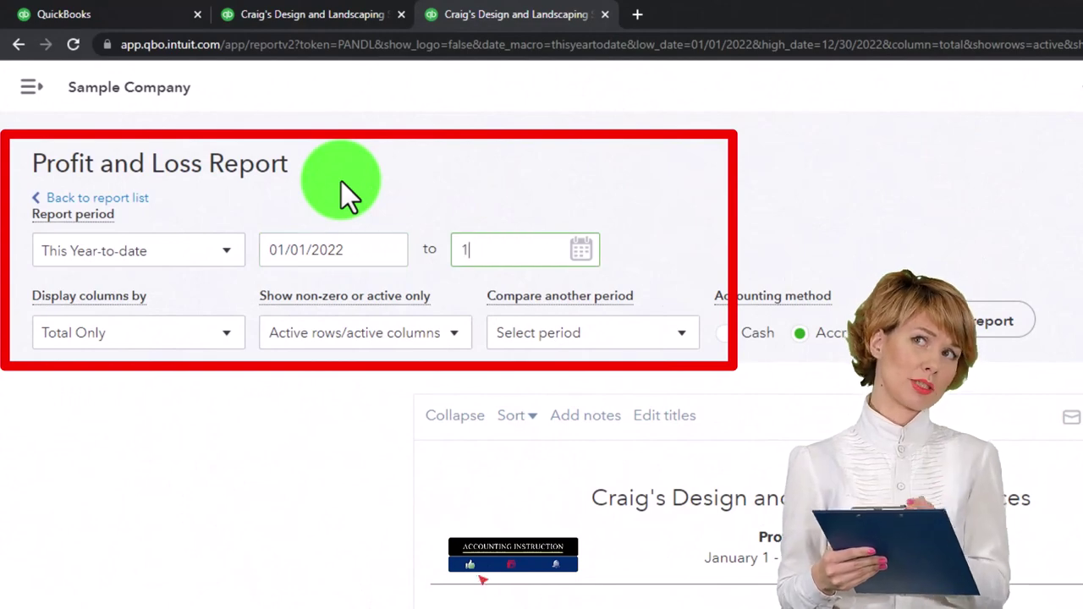
text(2/31/202)
key(Tab)
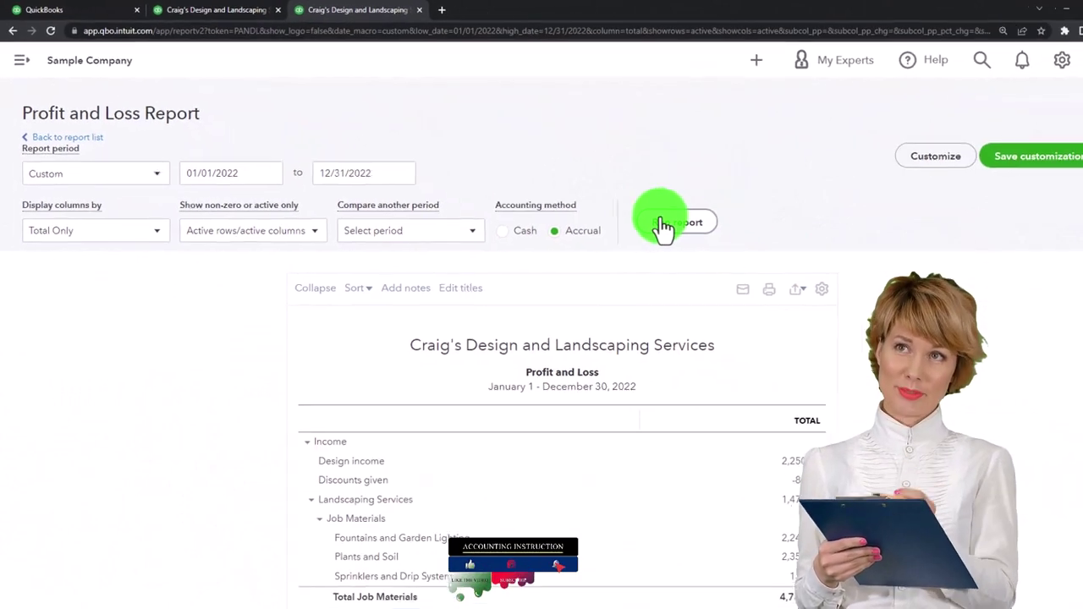
click(668, 223)
scroll(632, 216, down, 2)
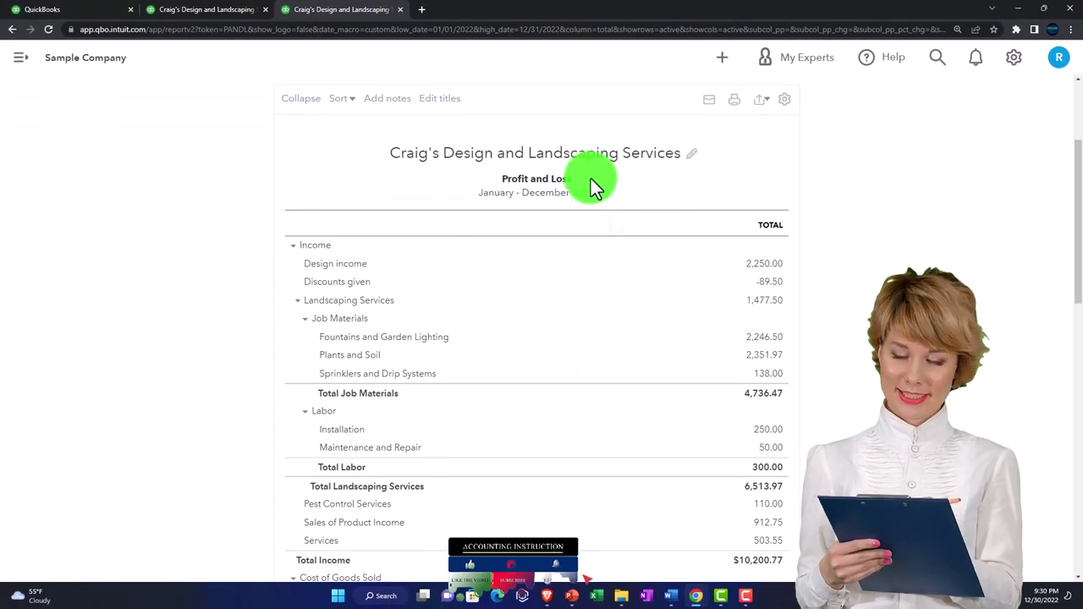
Step: Run the Balance Sheet for 01/01/2022 to 12/31/2022 with the navigation collapsed, and return to the Profit and Loss report
click(225, 15)
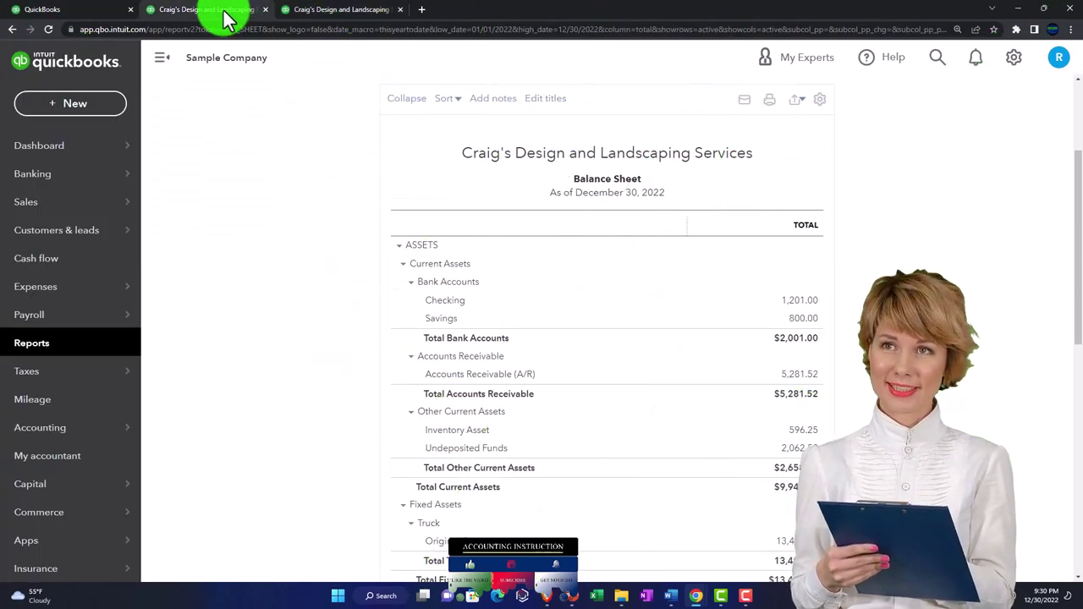
click(163, 61)
scroll(177, 220, up, 3)
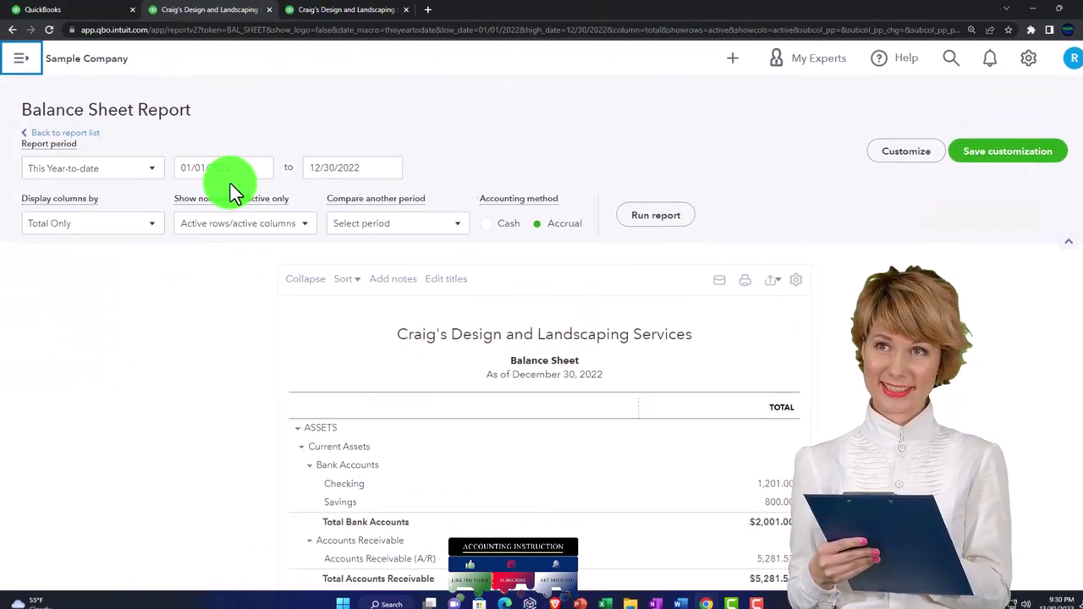
click(244, 168)
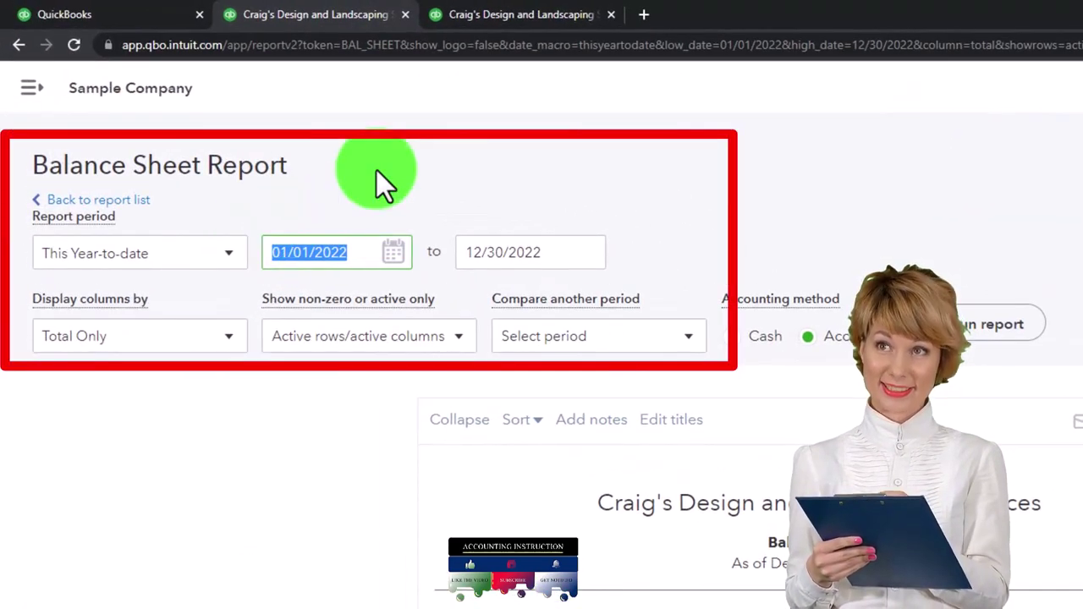
text(01/01/2022)
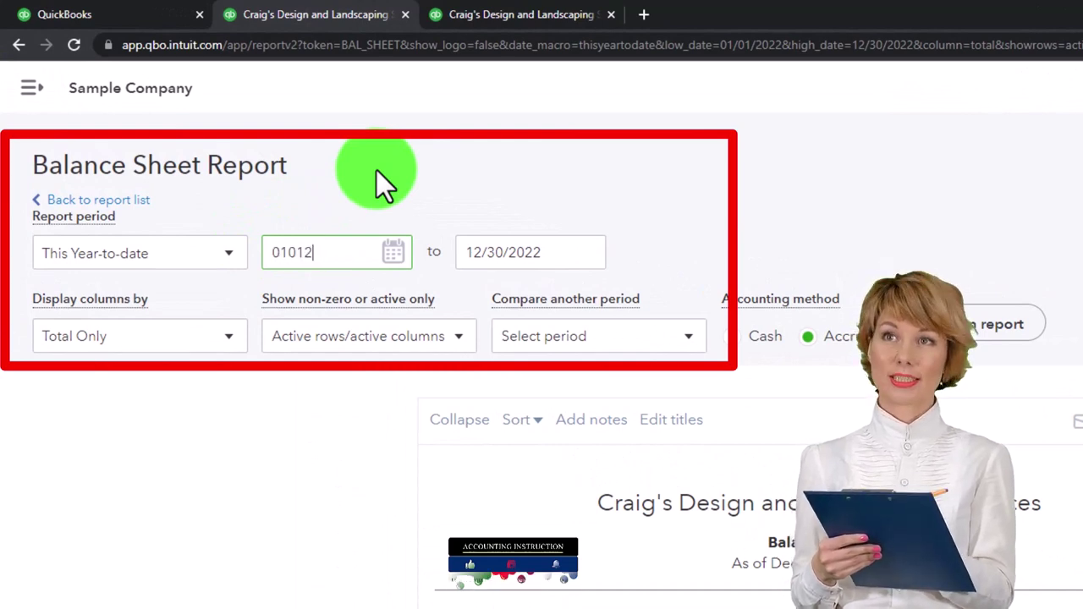
key(Tab)
text(1)
text(23122022)
click(984, 324)
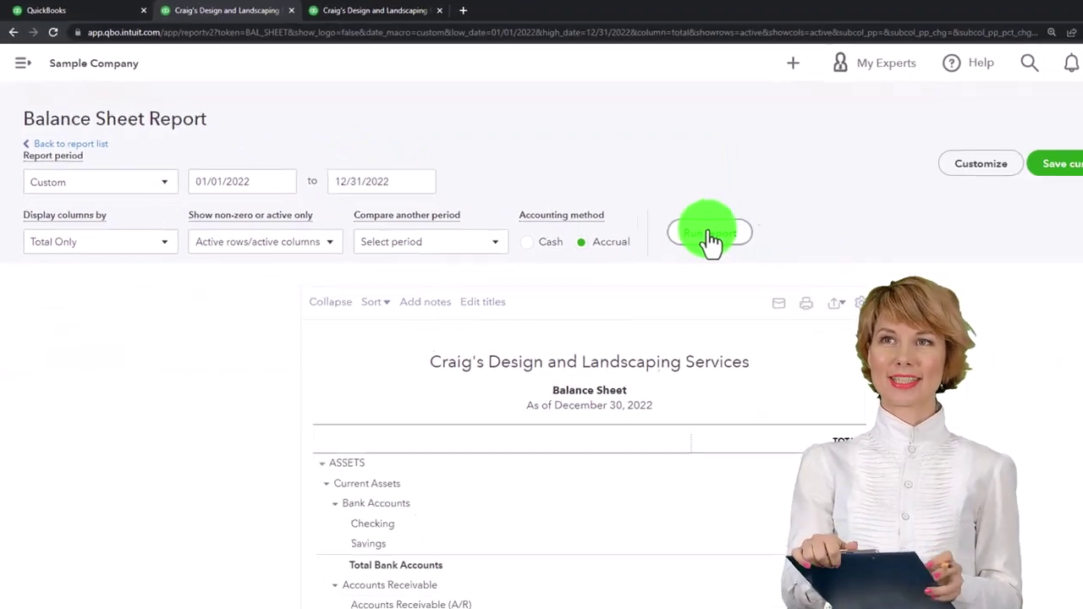
scroll(710, 241, down, 2)
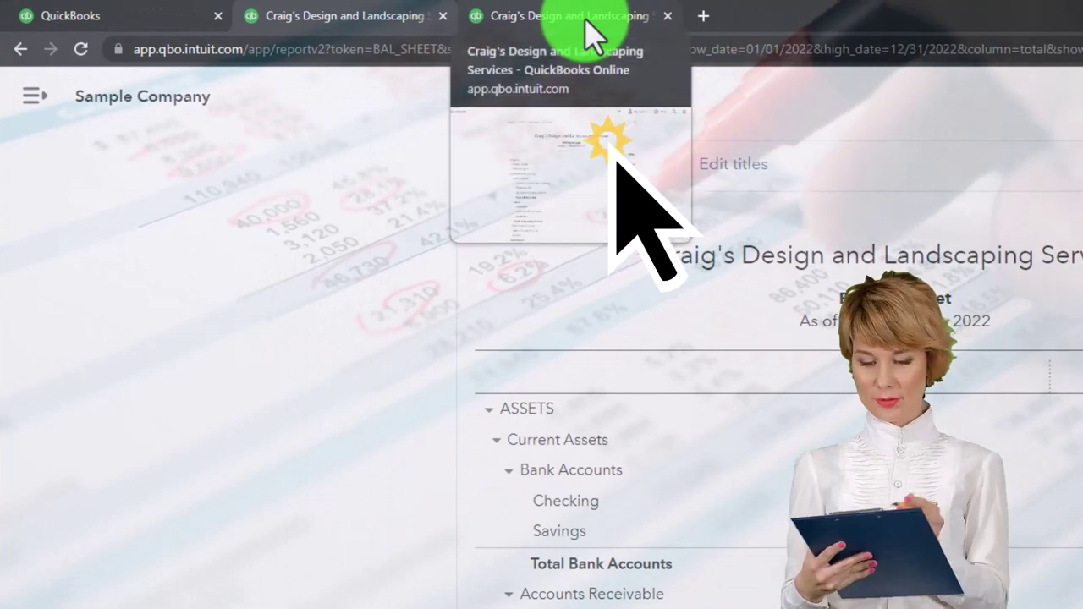
click(585, 23)
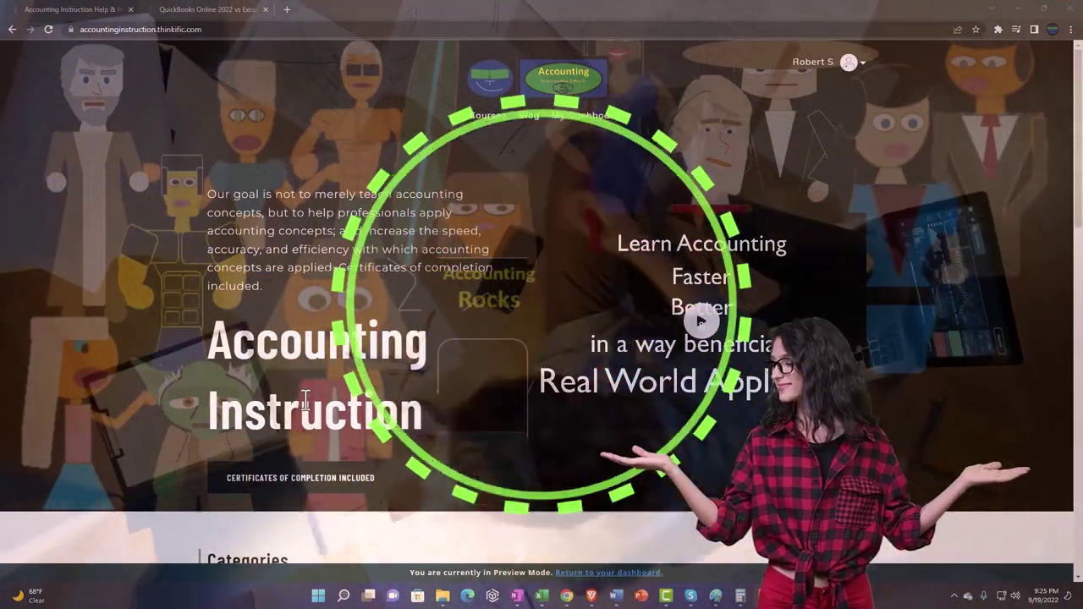
Step: Browse the Accounting Instruction course categories and view the OneNote - Getting Started 2022 section of the QuickBooks Online 2022 course
scroll(148, 465, down, 6)
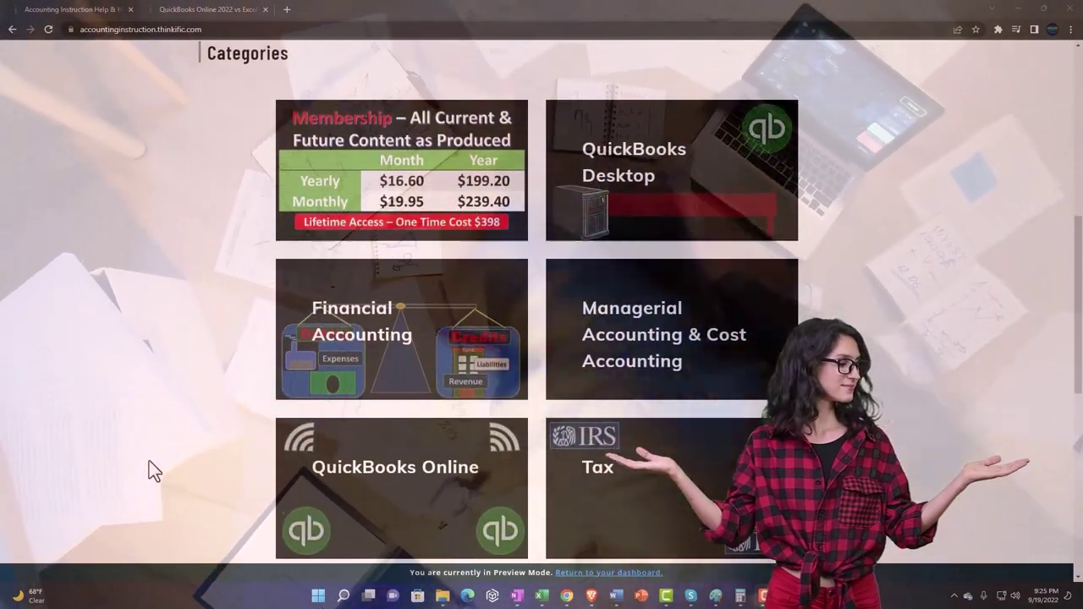
scroll(149, 461, down, 3)
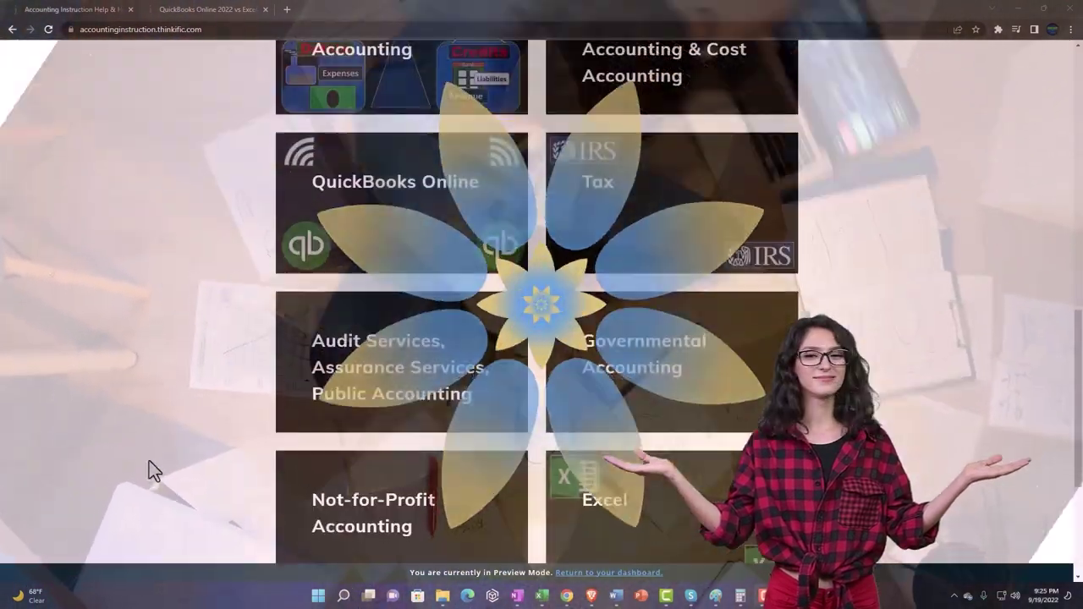
scroll(149, 465, down, 3)
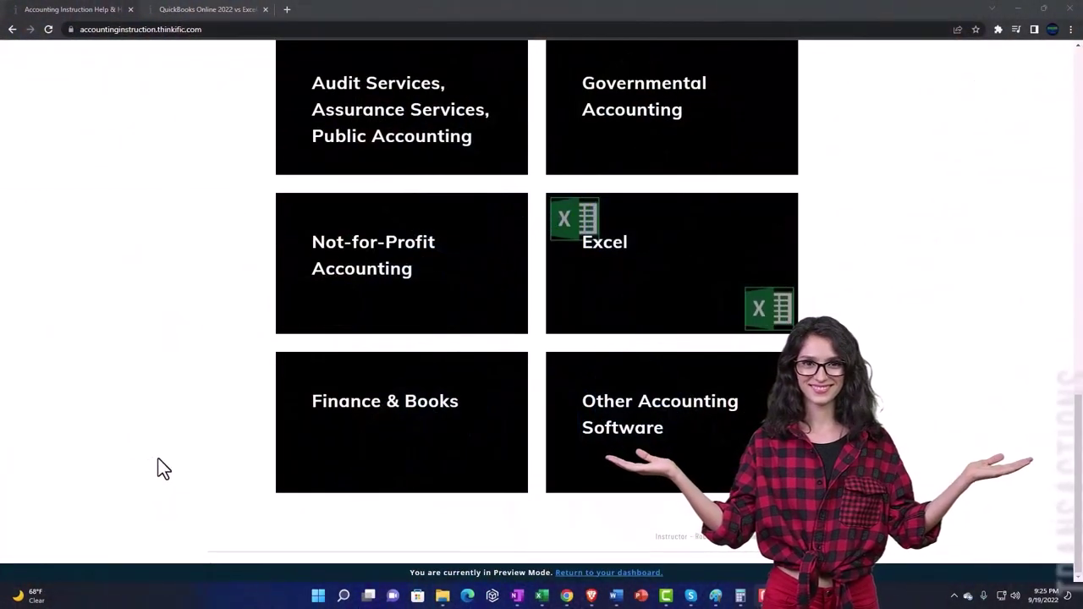
click(194, 9)
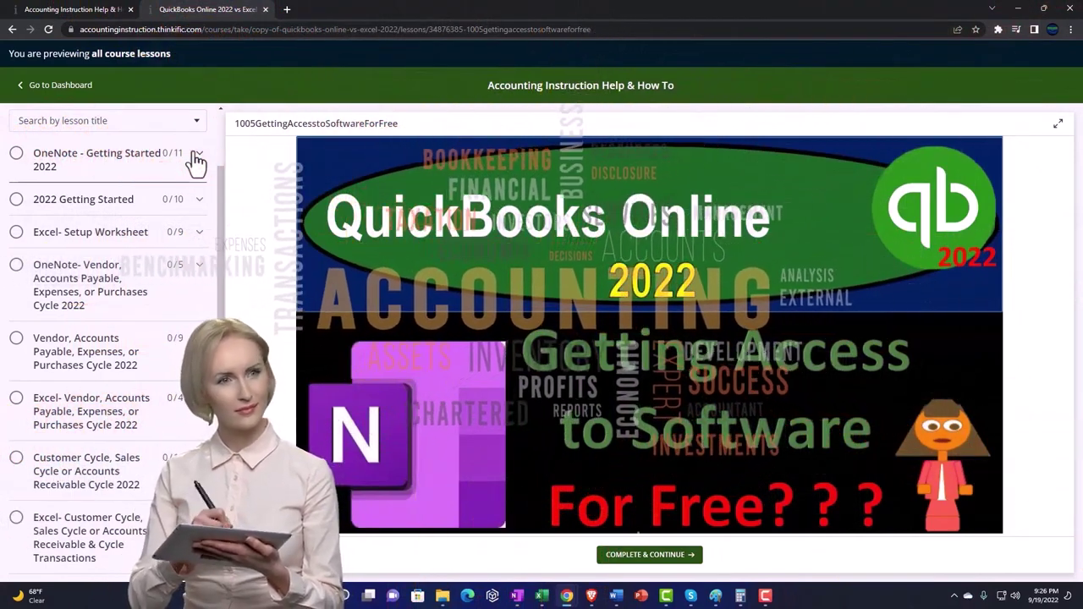
click(196, 159)
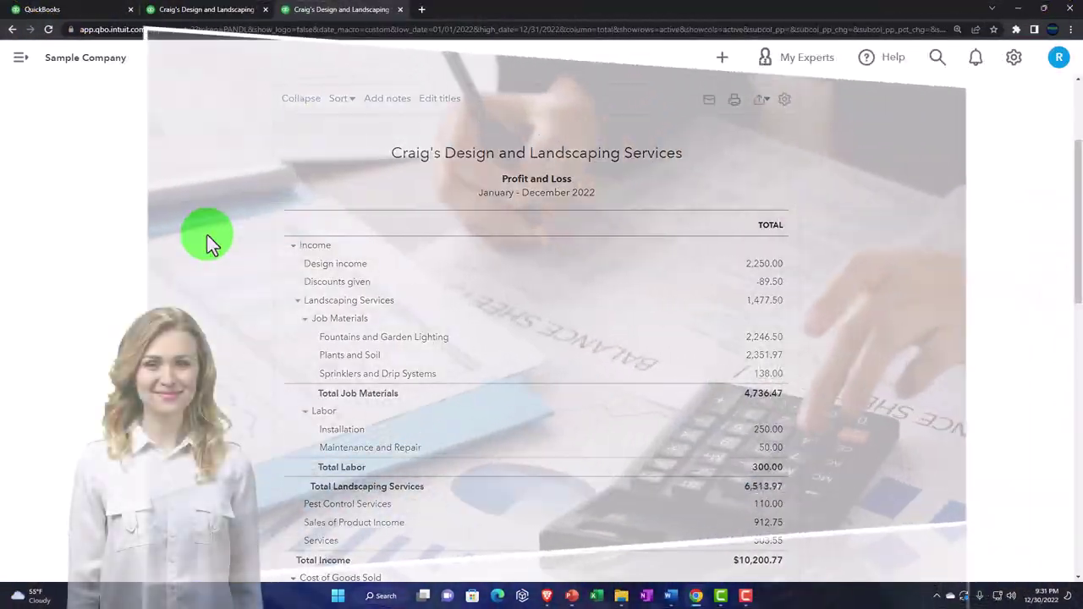
Step: Enlarge the Profit and Loss report page to 175%
key(ctrl+plus)
key(ctrl+plus)
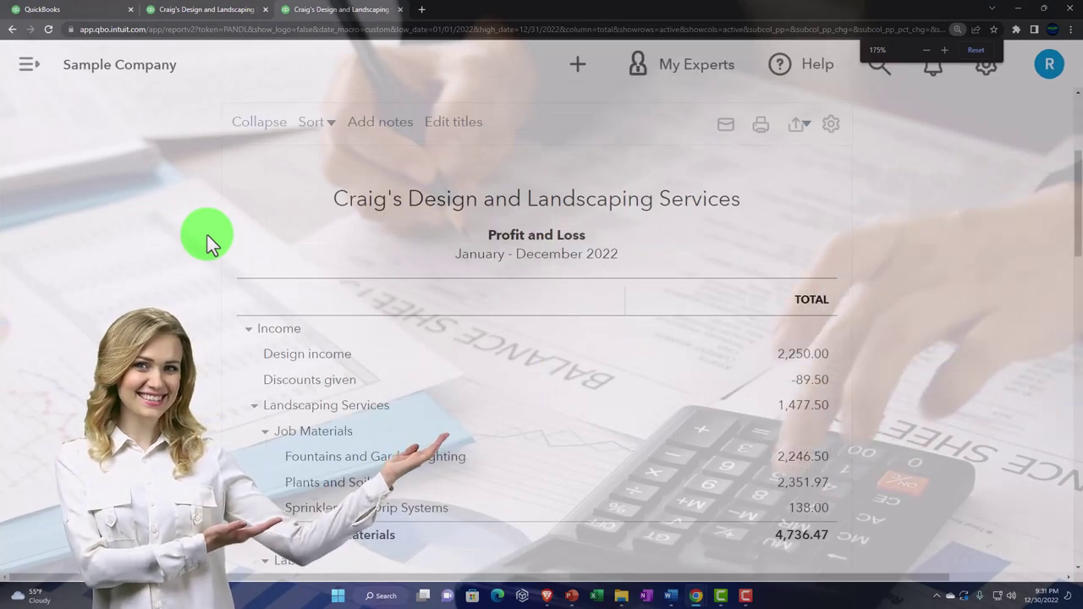
Step: Collapse the Job Materials, Labor, Cost of Goods Sold, Expenses, Other Expenses and Income sections of the Profit and Loss report
key(ctrl+plus)
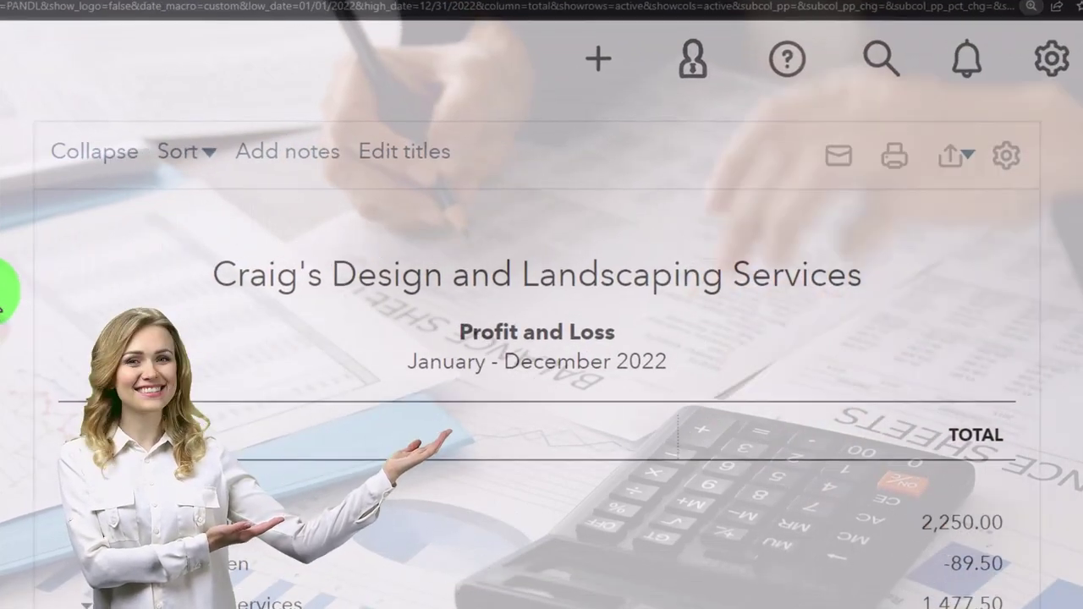
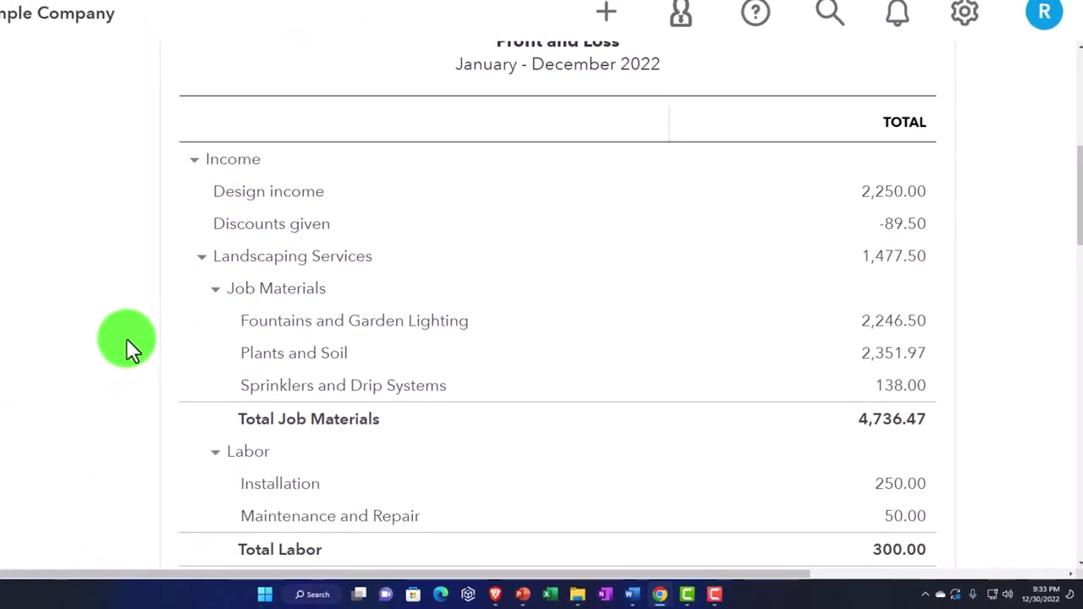
click(212, 288)
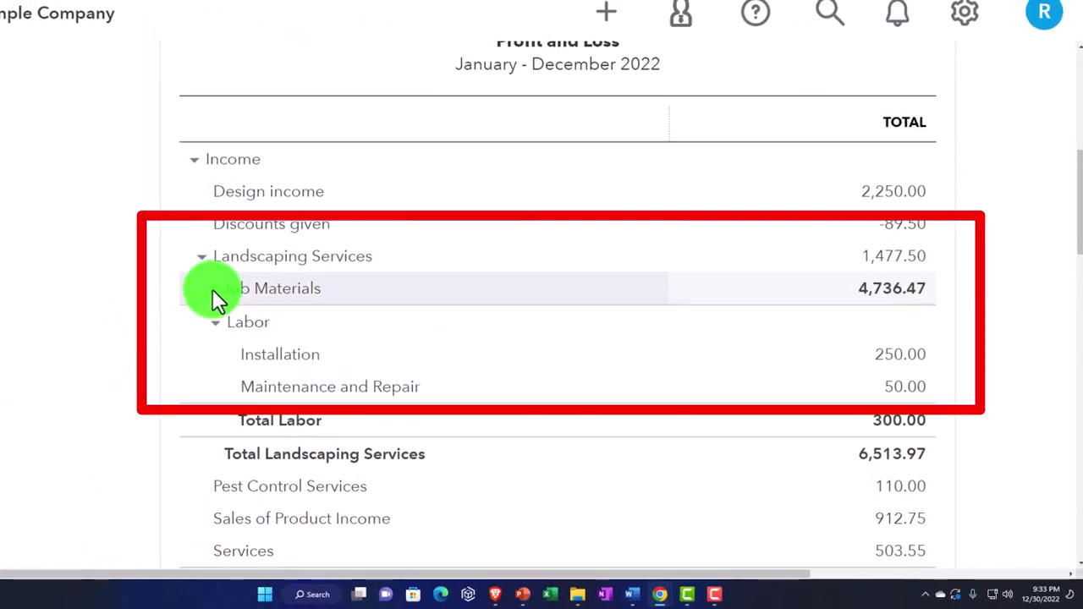
click(217, 320)
scroll(216, 320, down, 1)
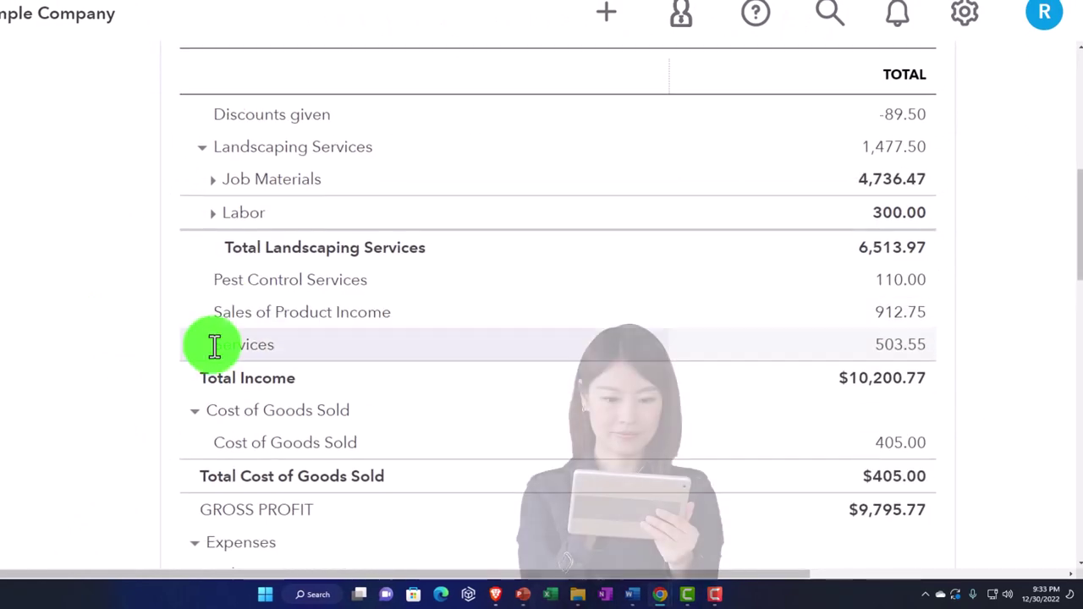
click(203, 415)
scroll(250, 427, down, 1)
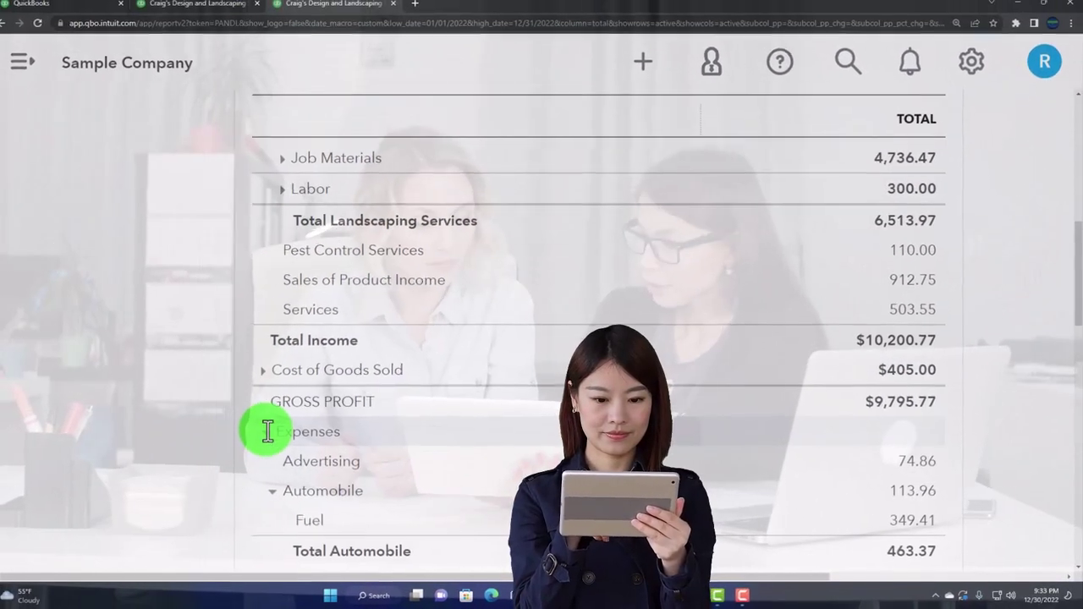
click(247, 427)
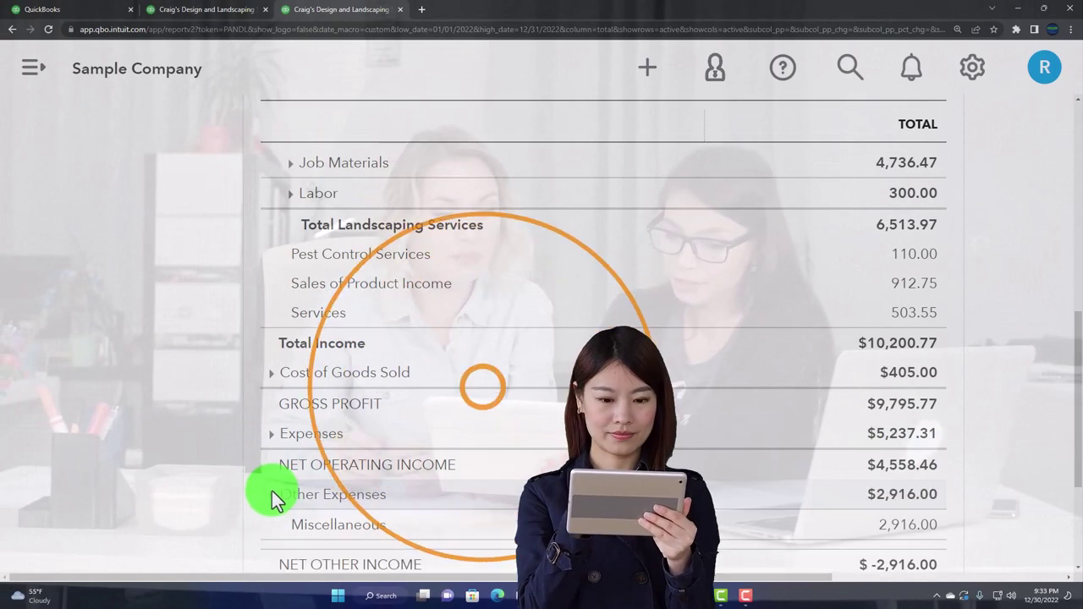
scroll(280, 372, up, 2)
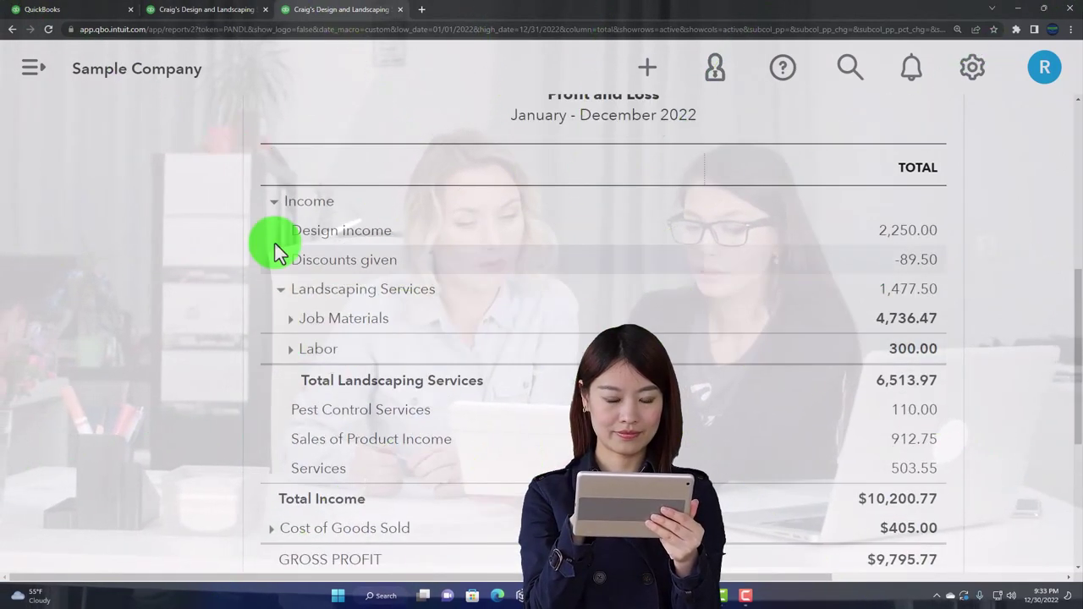
click(274, 206)
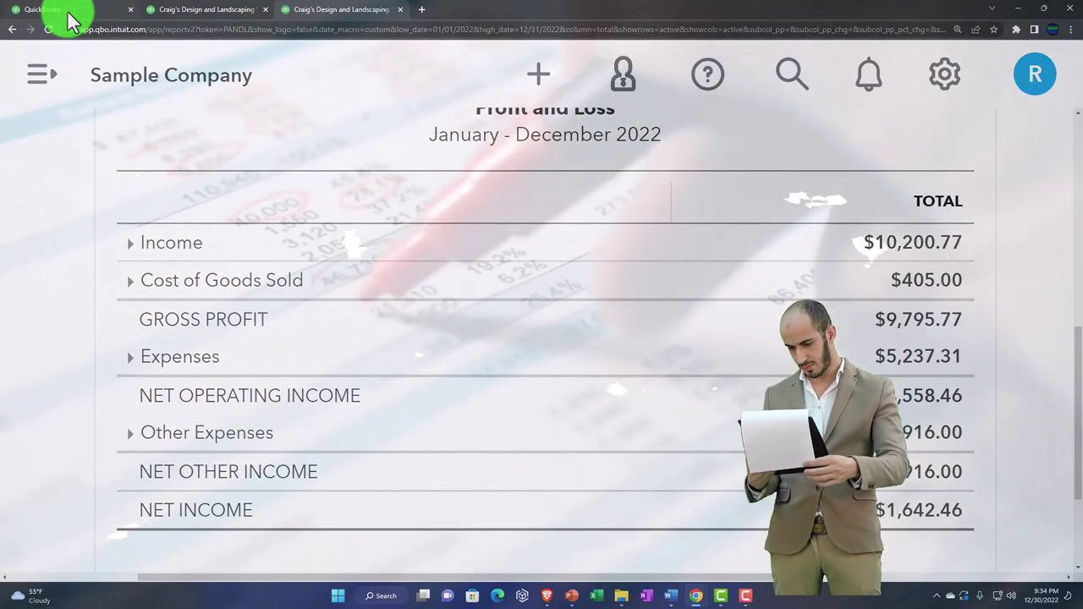
Step: Open the Chart of Accounts in the QuickBooks home page tab at a smaller page zoom, with the navigation collapsed
click(73, 11)
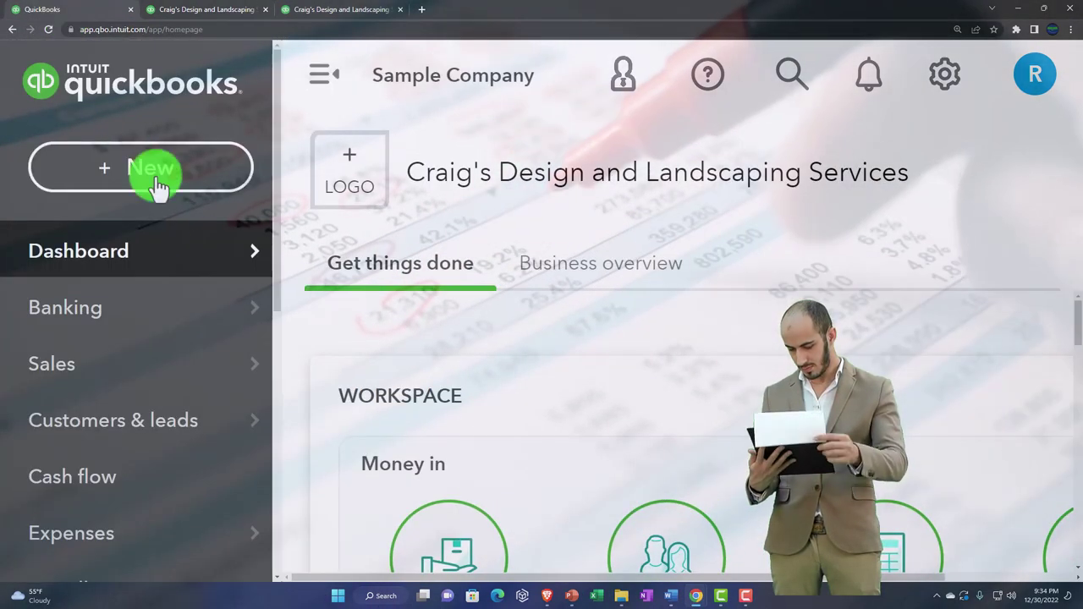
key(ctrl+minus)
key(ctrl+minus)
key(ctrl+minus)
mouse_move(181, 212)
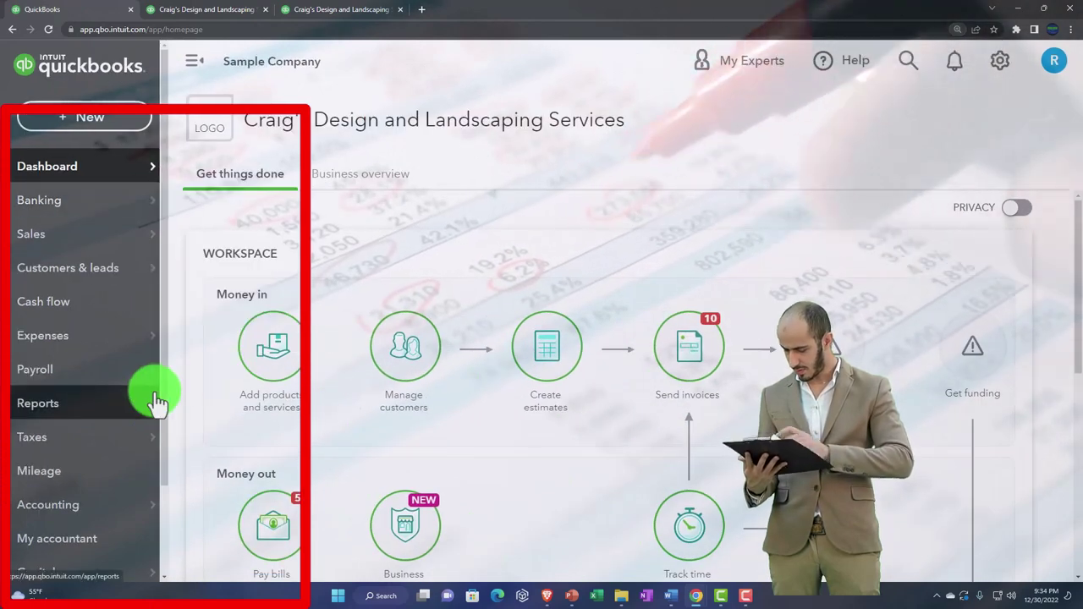
mouse_move(92, 506)
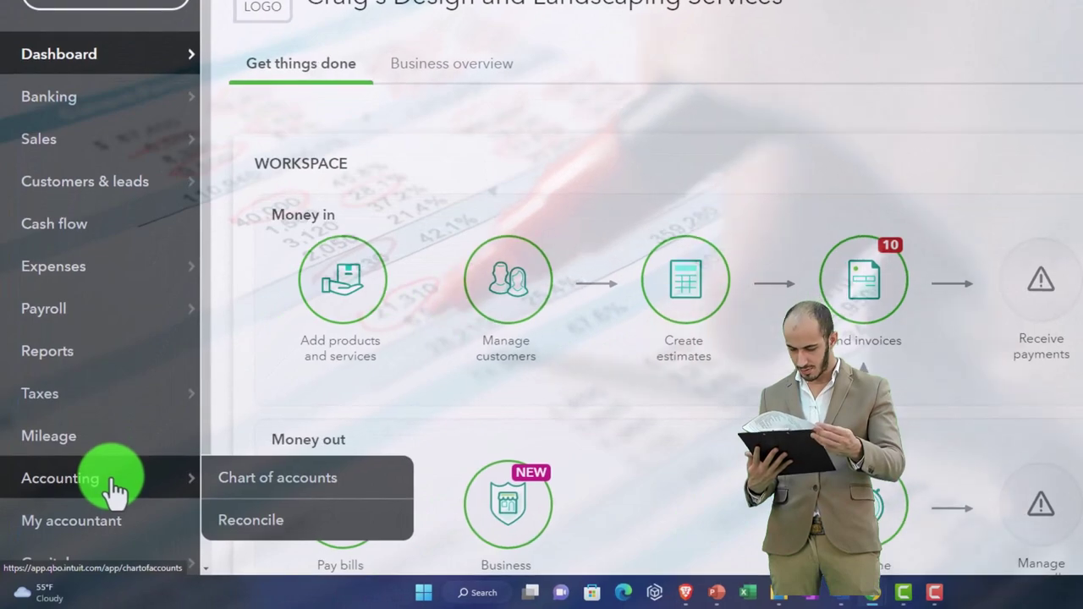
click(114, 488)
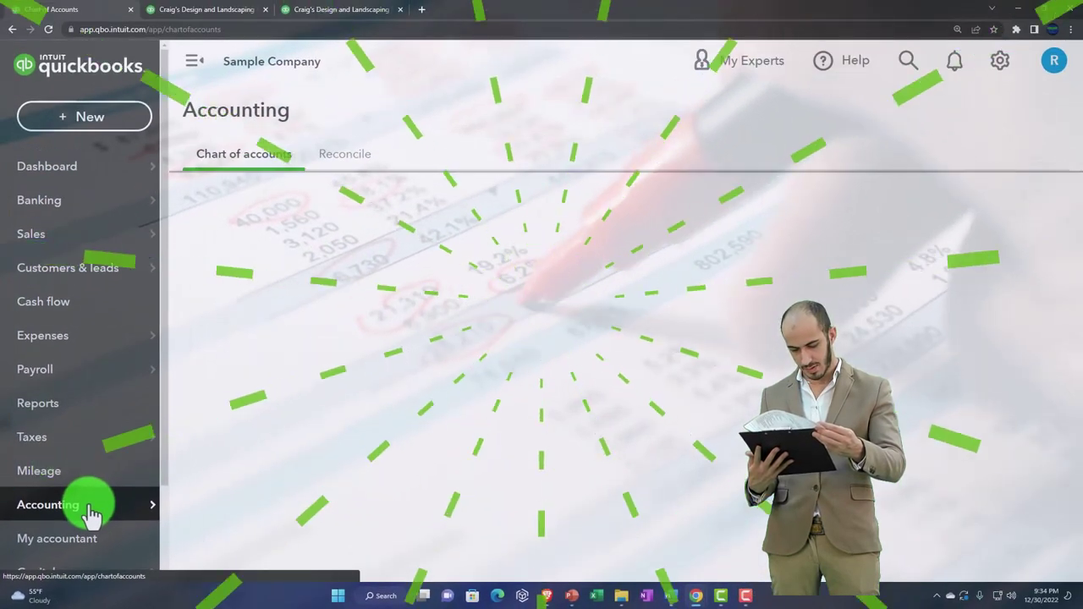
click(580, 464)
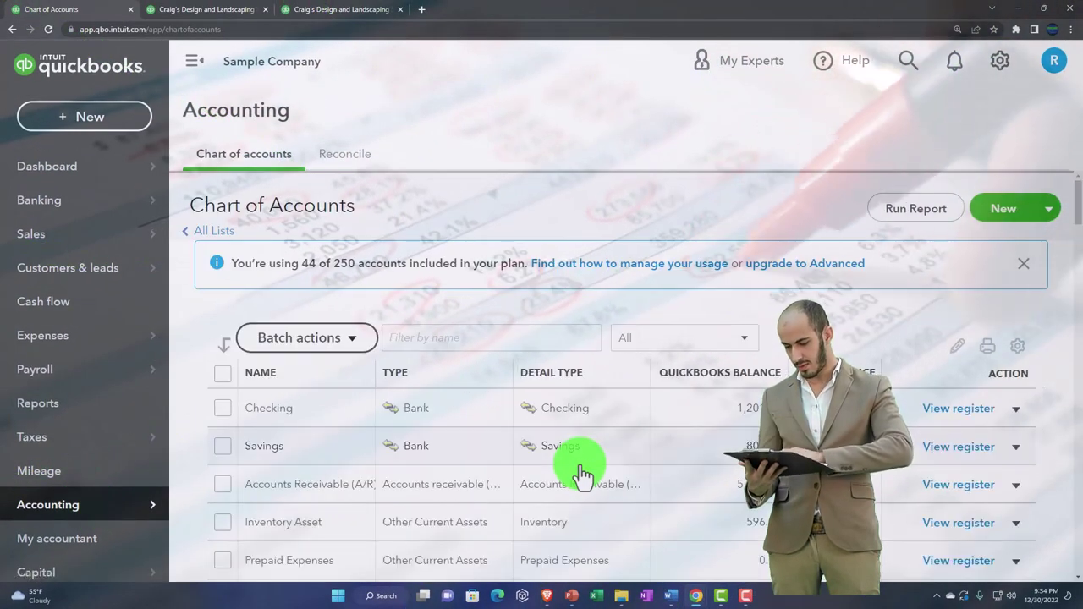
click(193, 62)
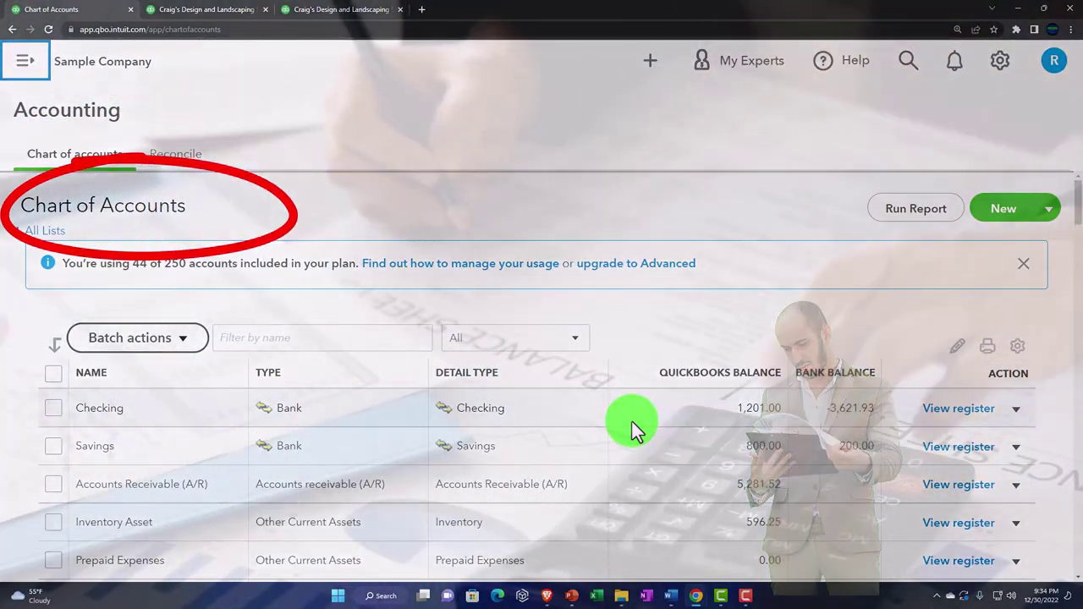
Step: Review the account types in the Chart of Accounts down to the expense accounts and return to the Profit and Loss report
scroll(631, 420, down, 1)
scroll(631, 421, down, 6)
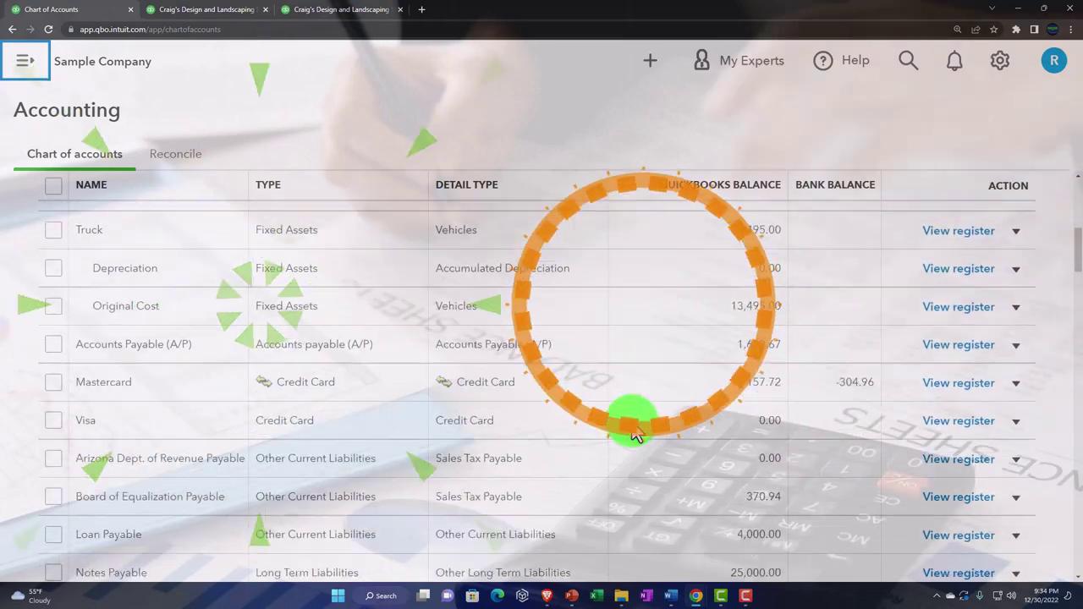
scroll(634, 429, down, 3)
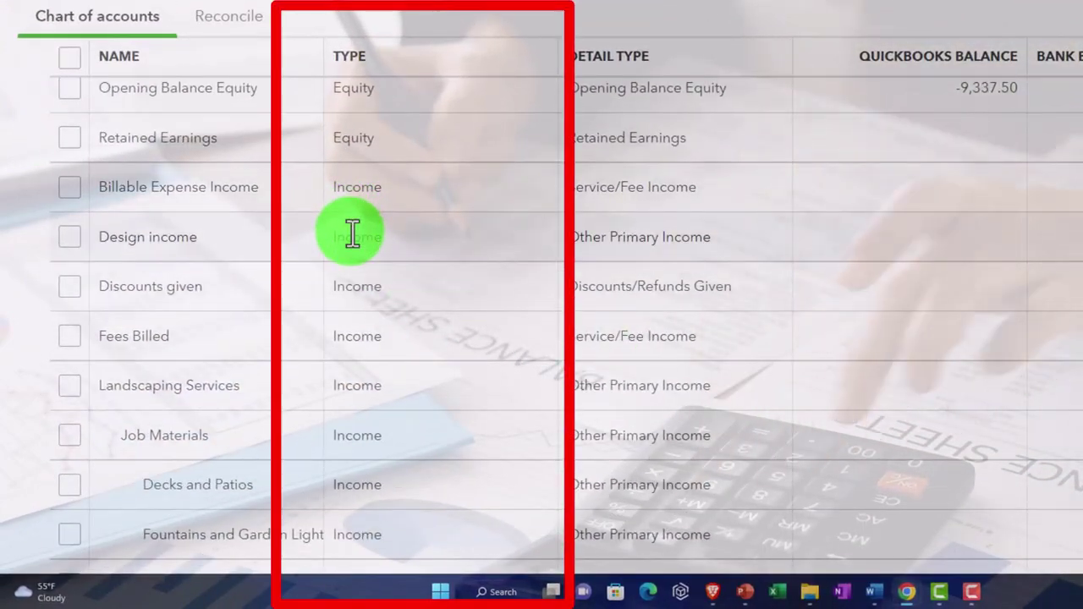
scroll(352, 235, down, 1)
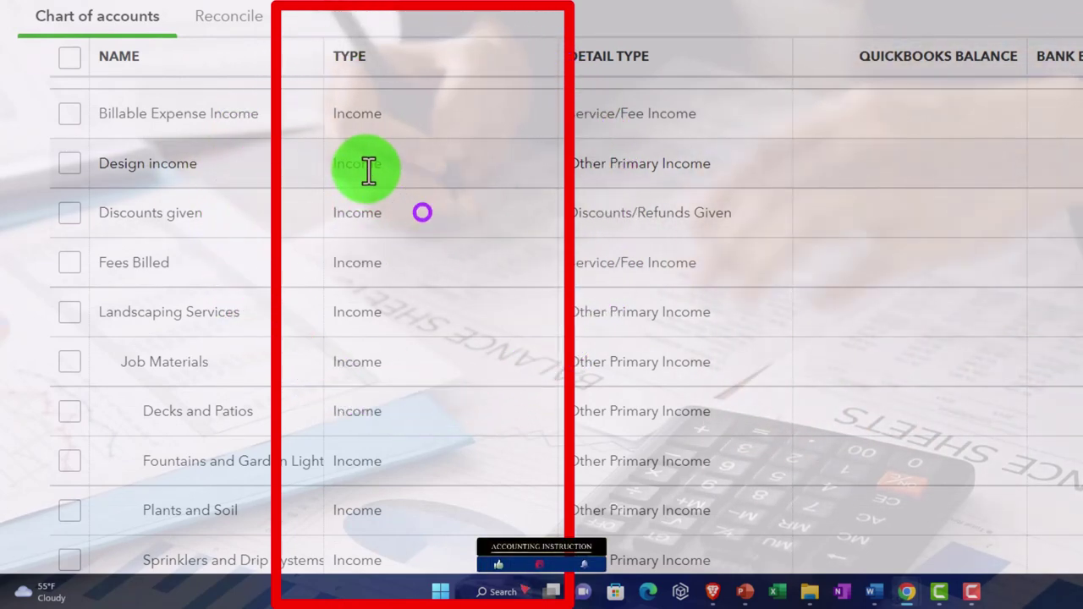
scroll(369, 170, down, 9)
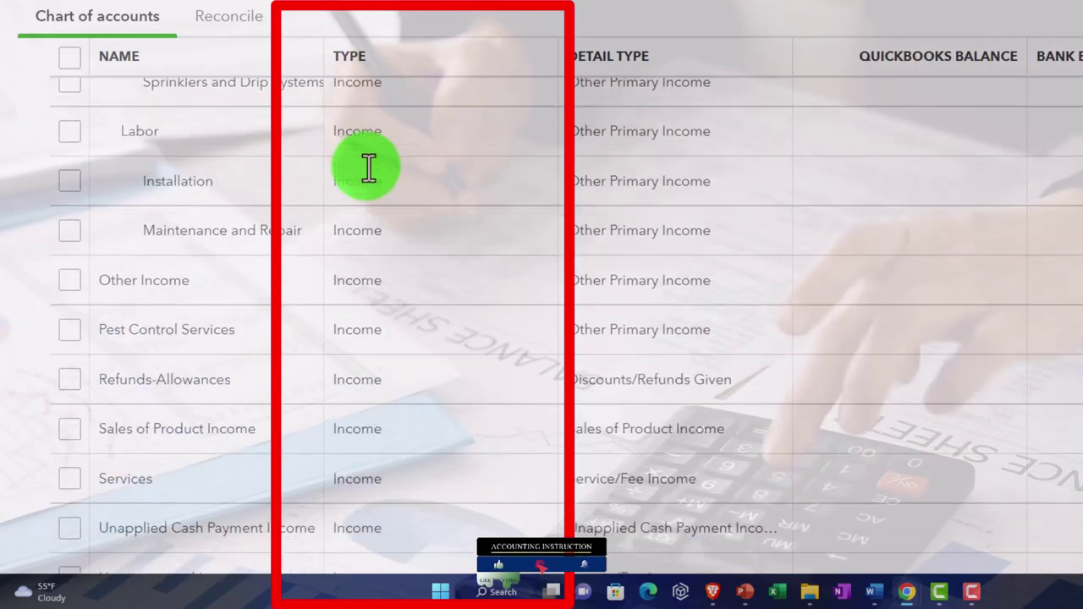
scroll(369, 170, down, 3)
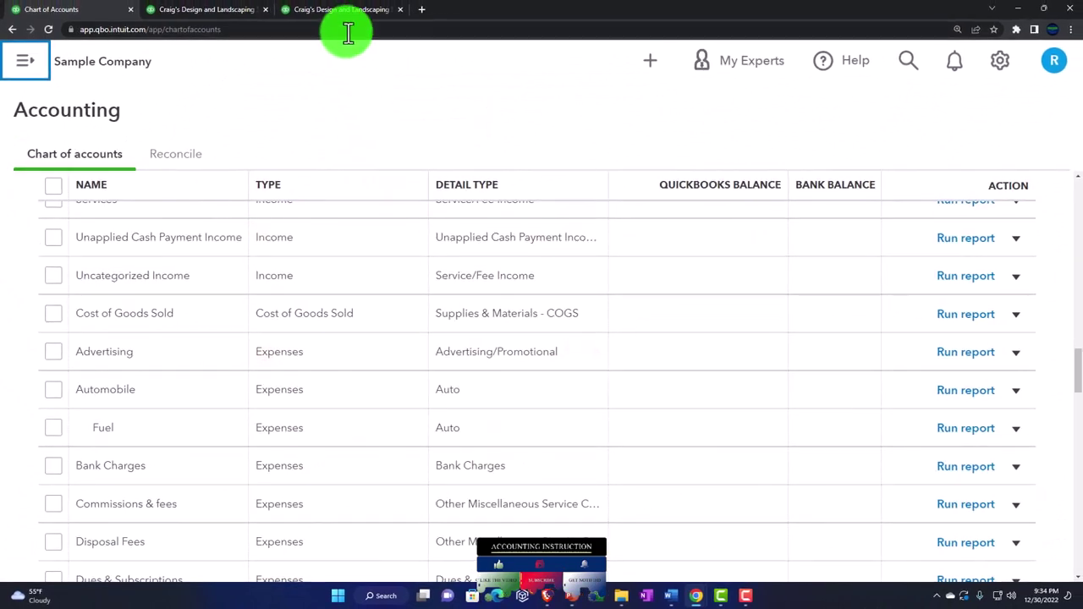
click(344, 12)
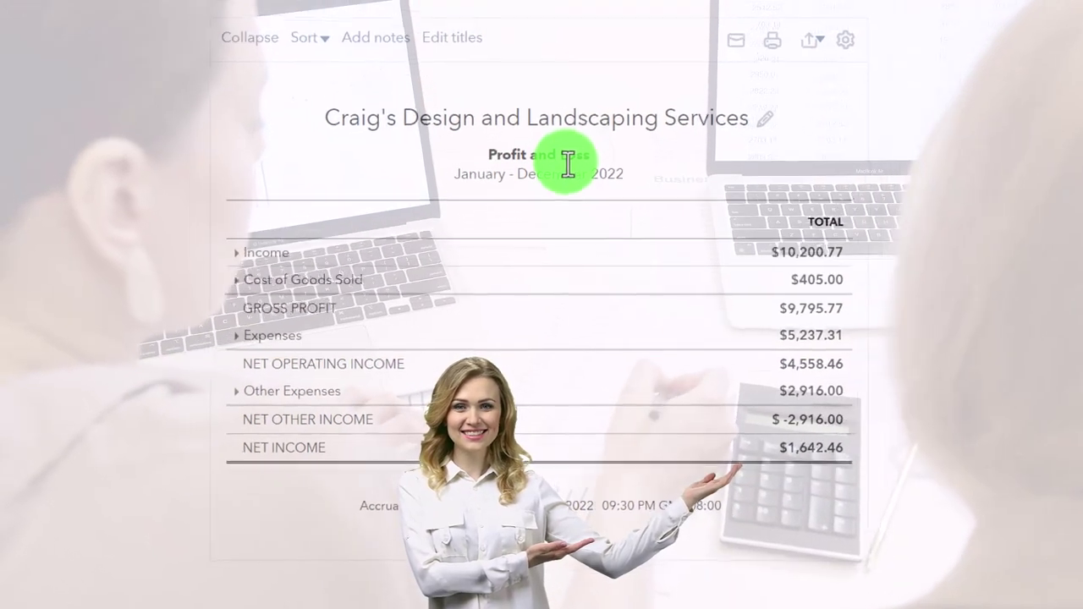
Step: Review the Balance Sheet through its equity section, collapse Assets and Liabilities and Equity, and enlarge the page
click(226, 20)
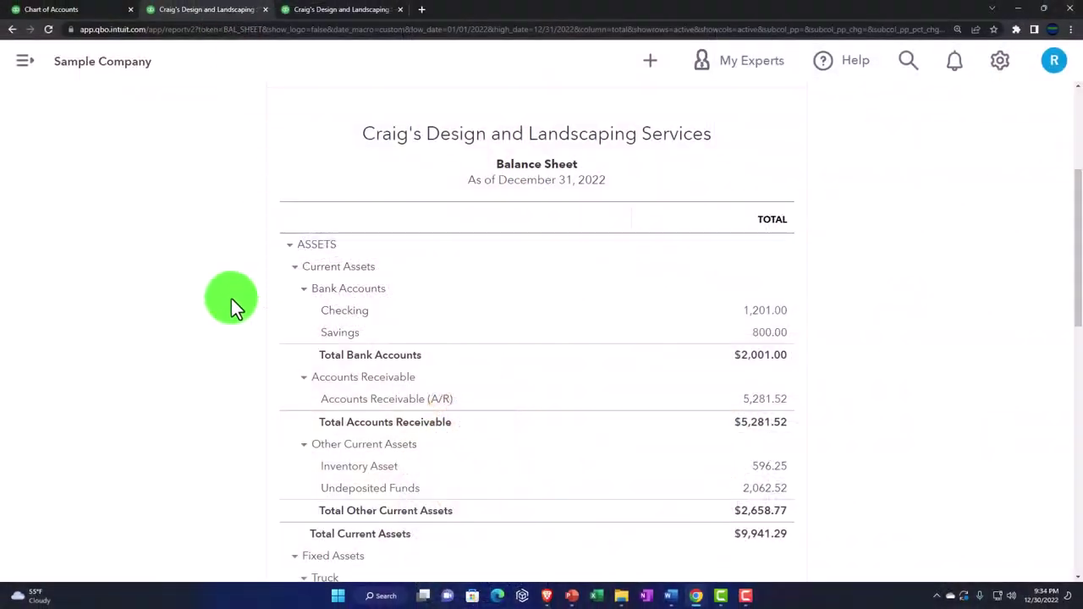
scroll(225, 308, down, 7)
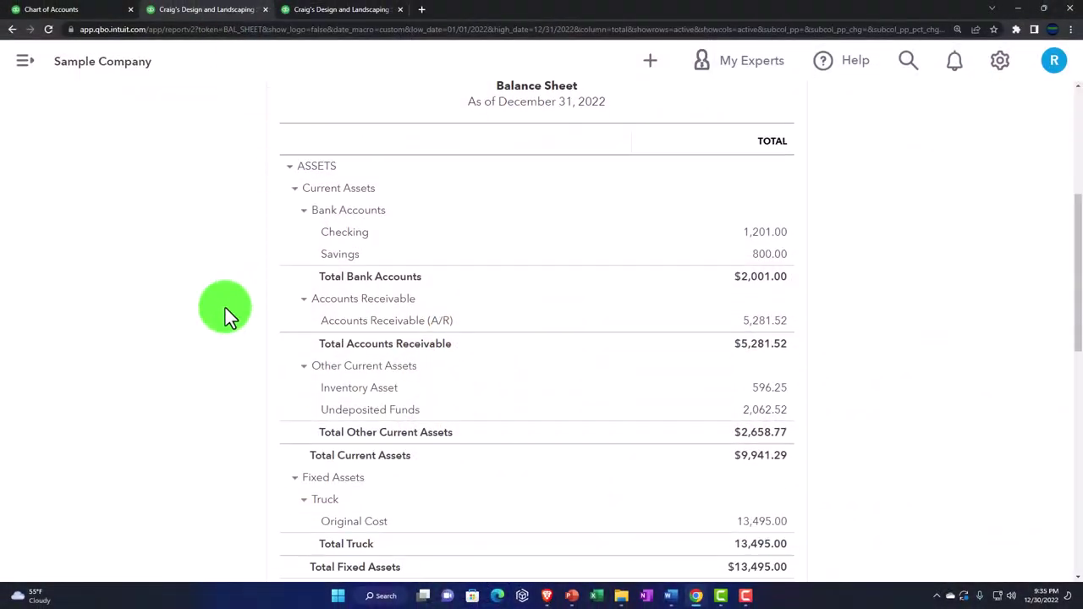
scroll(225, 308, down, 3)
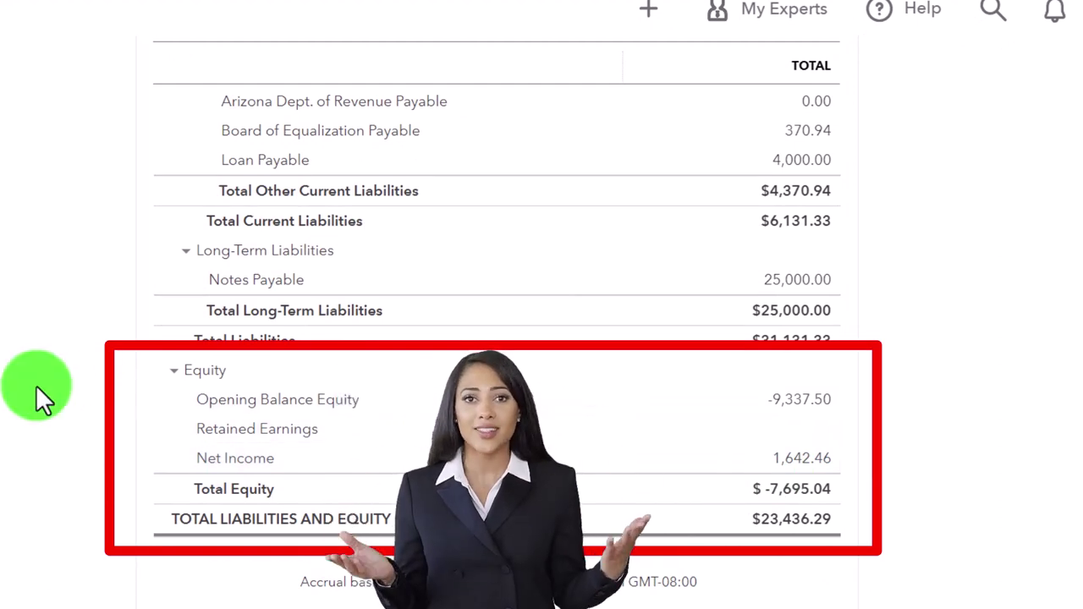
scroll(35, 385, up, 5)
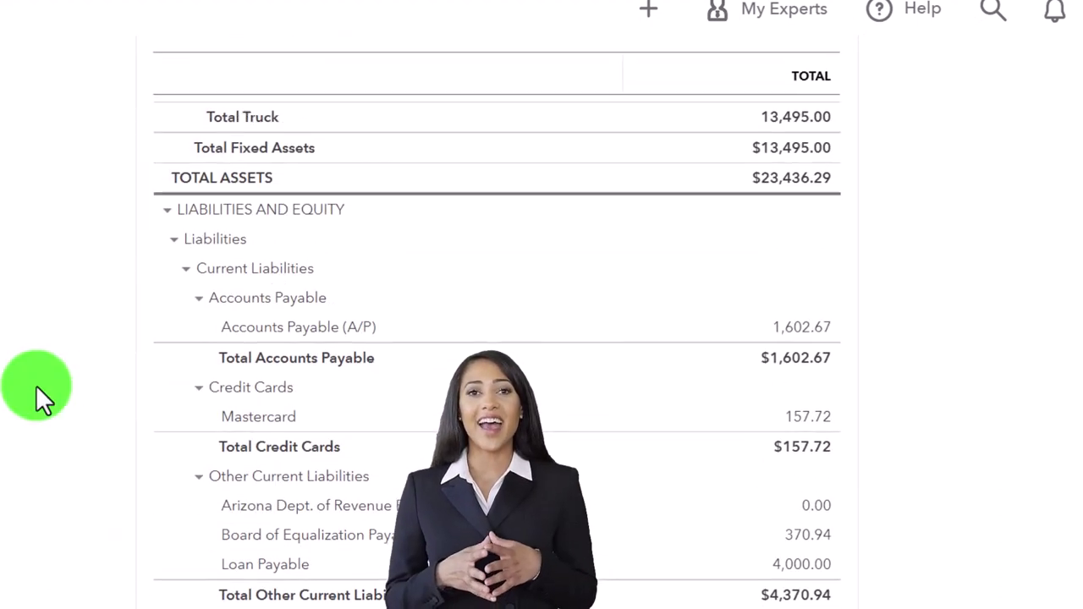
scroll(36, 385, up, 5)
scroll(152, 337, down, 2)
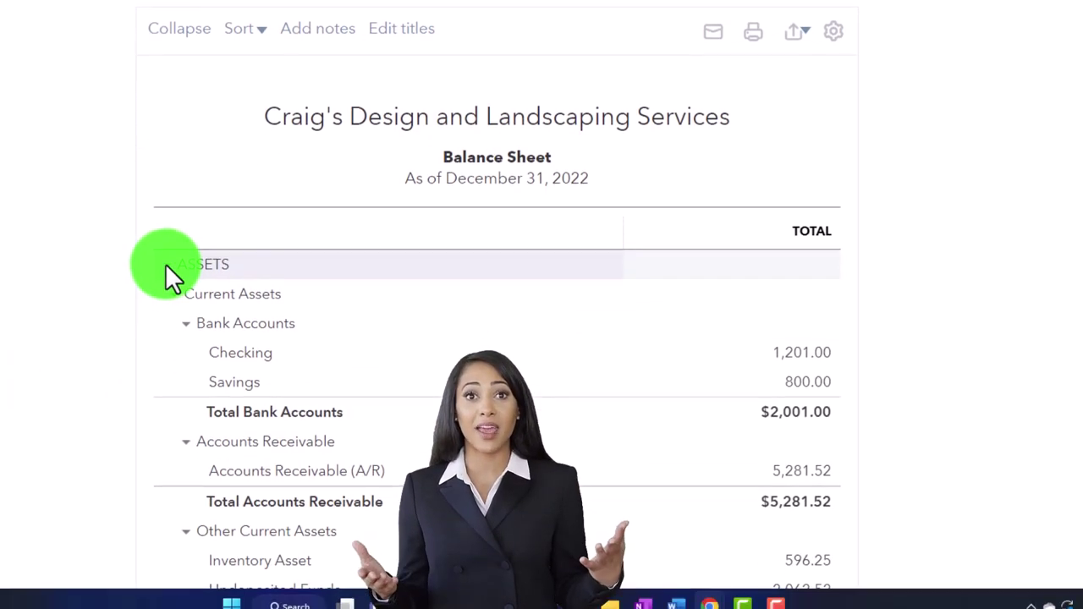
click(166, 264)
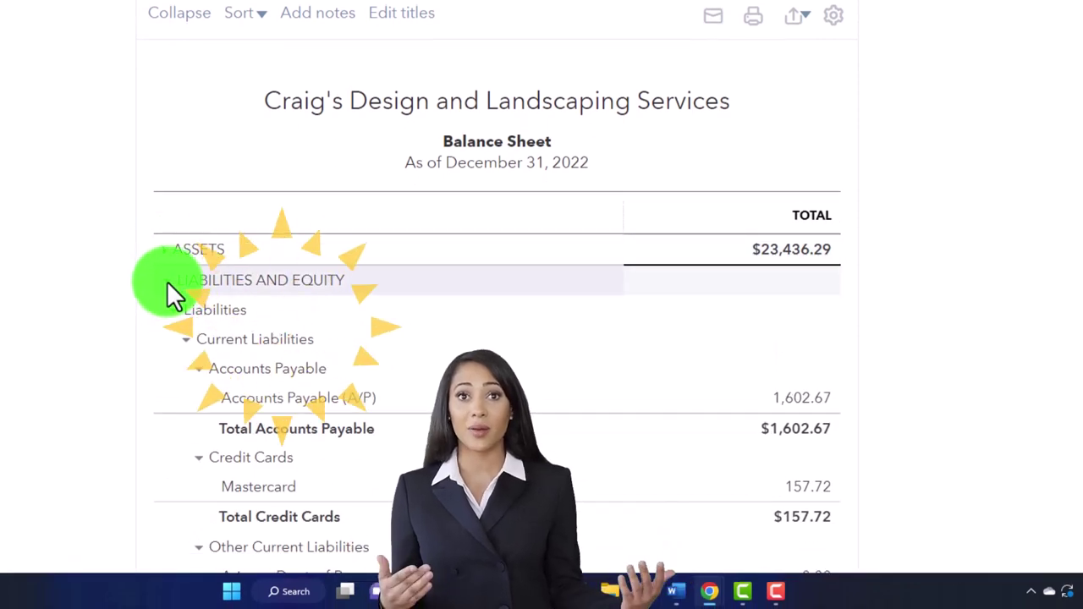
click(168, 282)
key(ctrl+plus)
key(ctrl+plus)
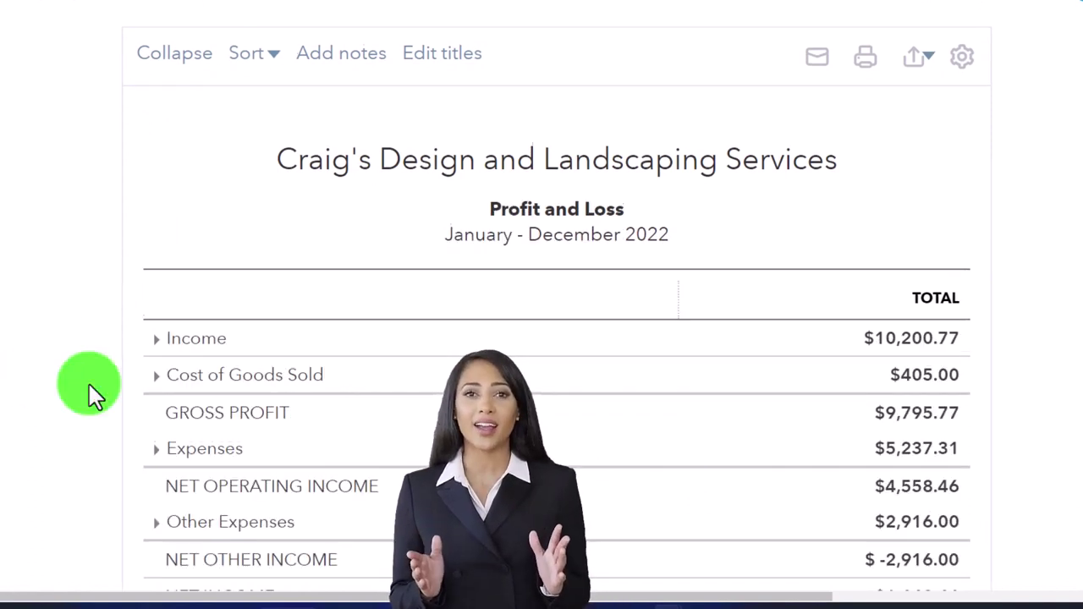
Step: Check the collapsed Profit and Loss report, then expand Liabilities and Equity on the Balance Sheet to view the Net Income line
scroll(89, 384, down, 3)
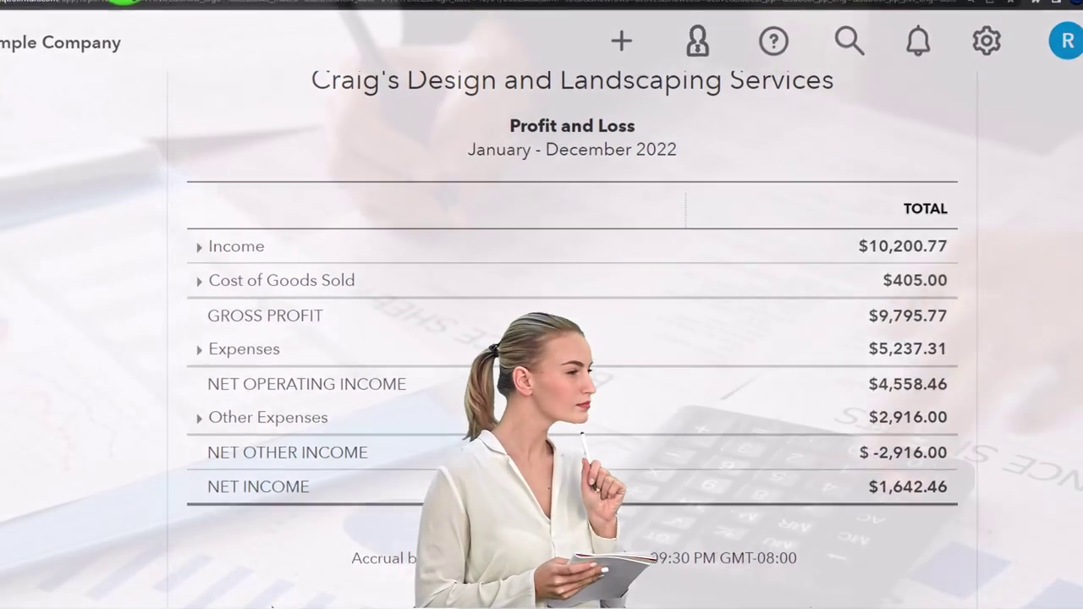
click(76, 0)
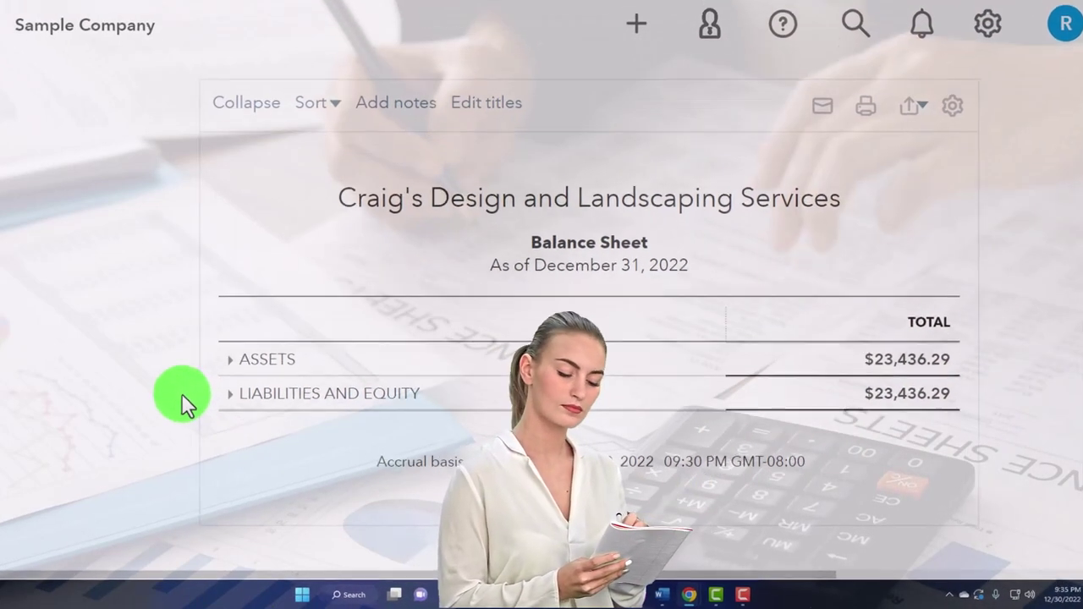
click(155, 367)
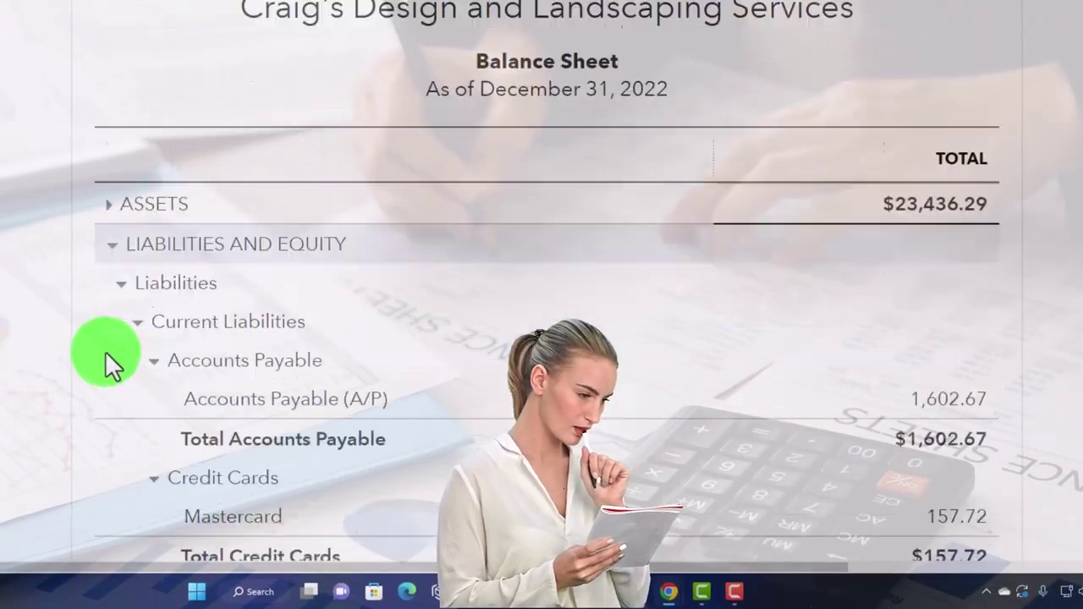
scroll(105, 351, down, 10)
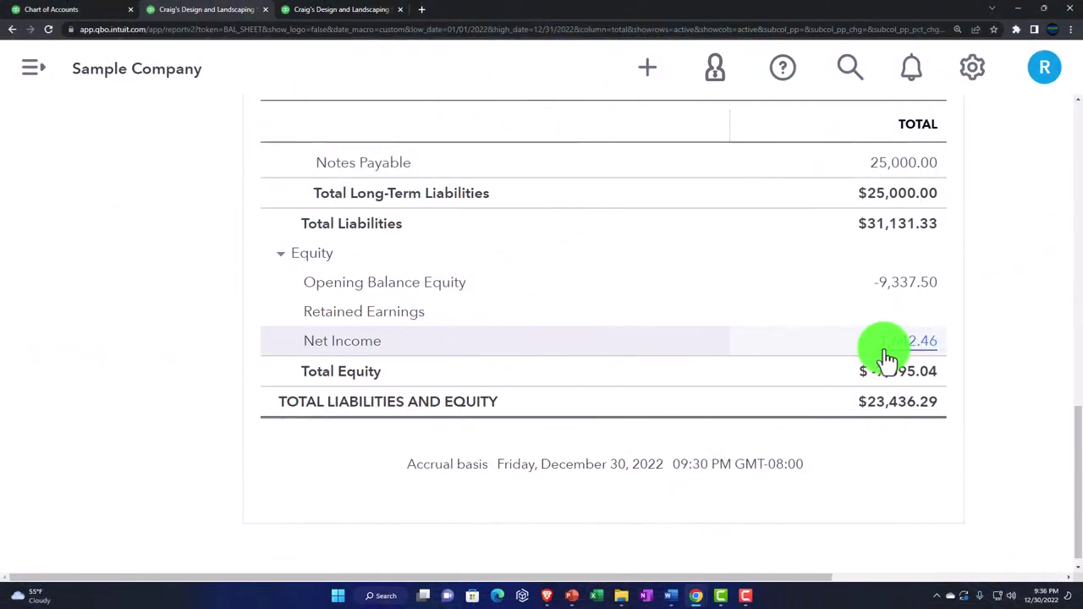
Step: Run the Balance Sheet for 01/01/2023 to 12/31/2023 and look through its liabilities
scroll(885, 358, up, 10)
click(398, 244)
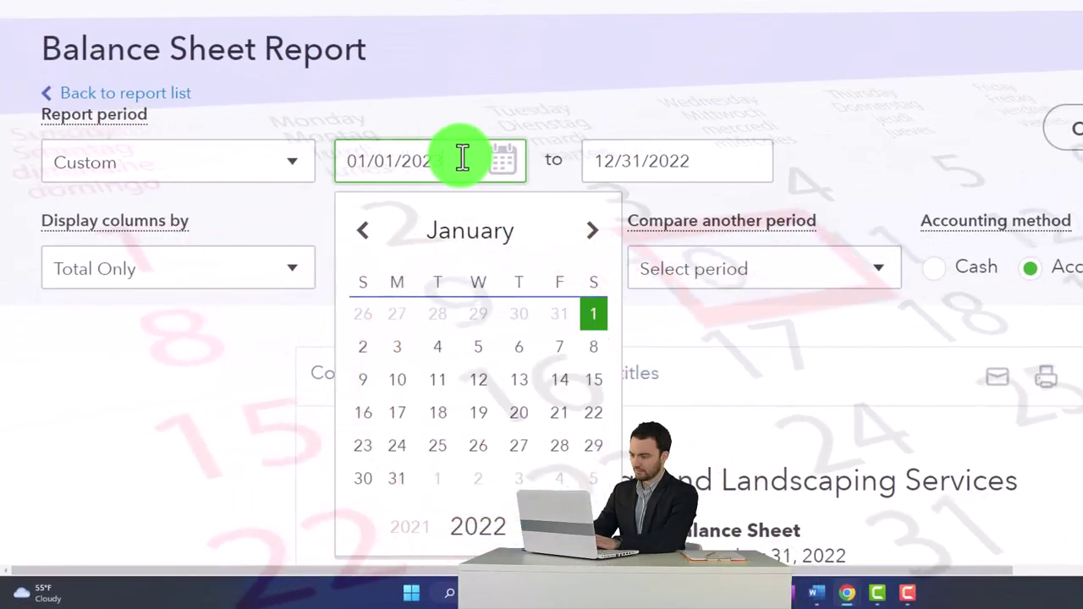
key(Tab)
text(12/31/2023)
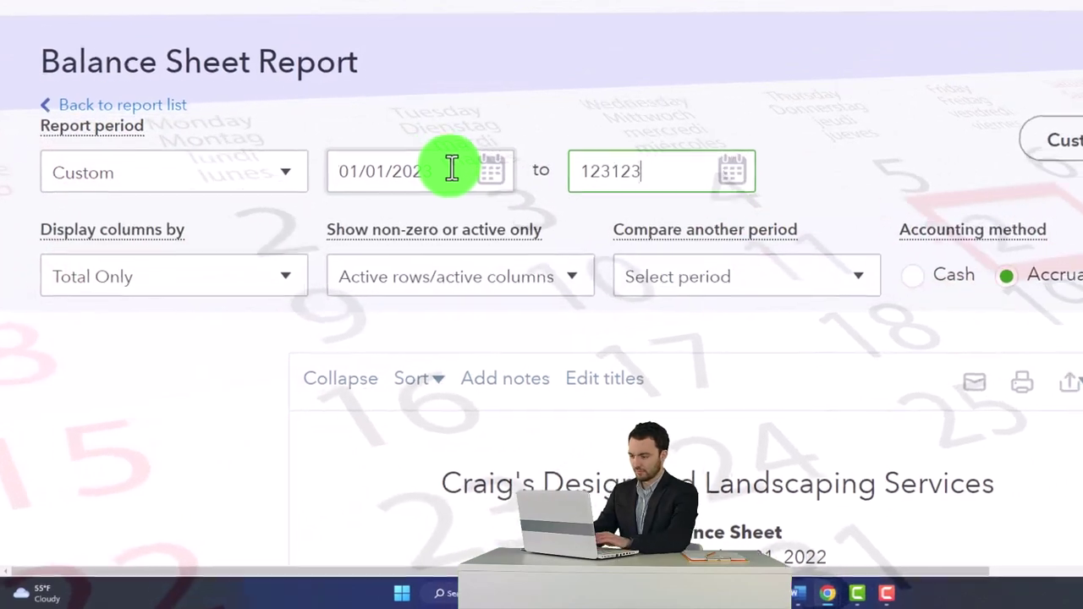
key(Tab)
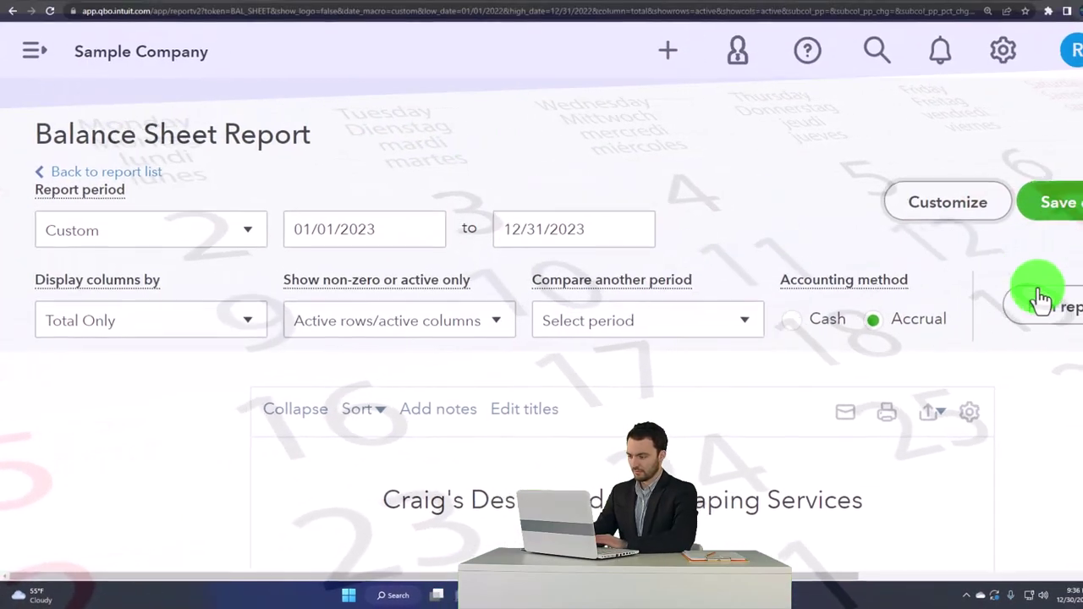
click(1041, 298)
scroll(662, 341, down, 15)
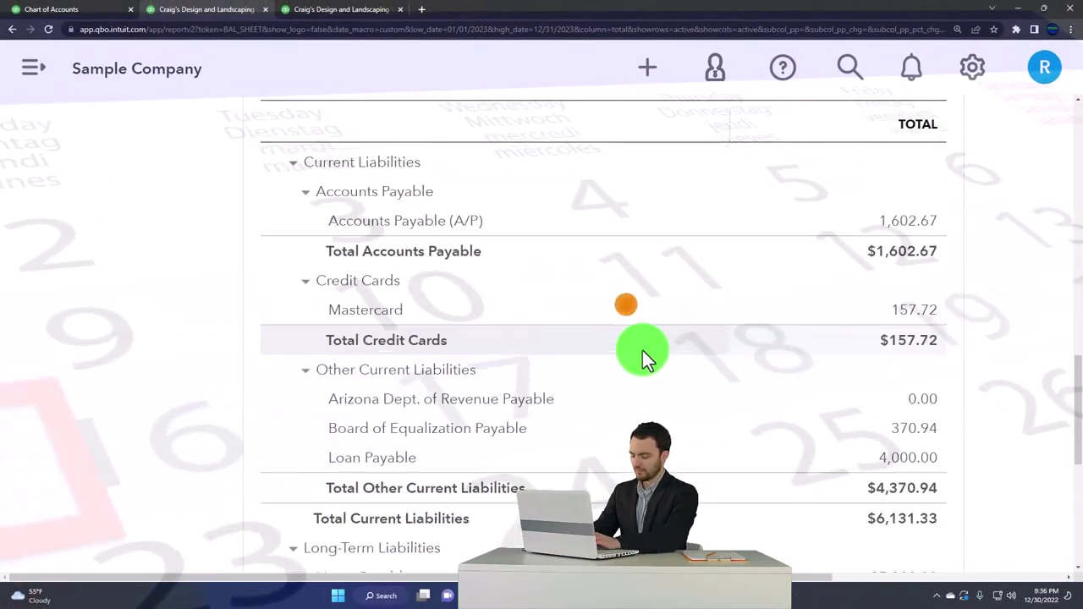
Step: Examine the equity section of the 2023 Balance Sheet, comparing the Retained Earnings and Net Income lines
scroll(642, 350, down, 5)
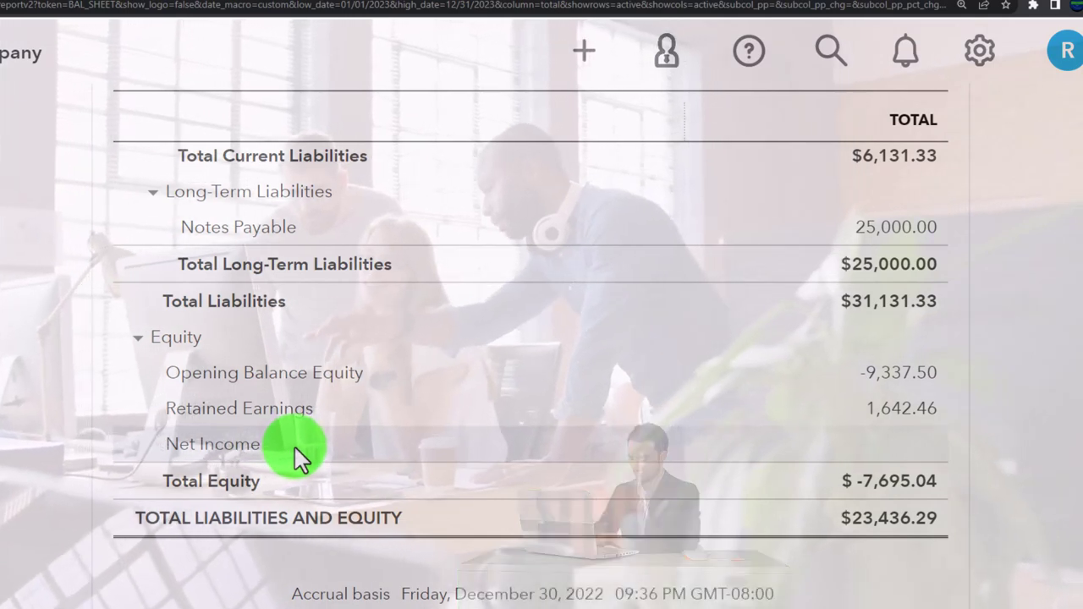
click(296, 448)
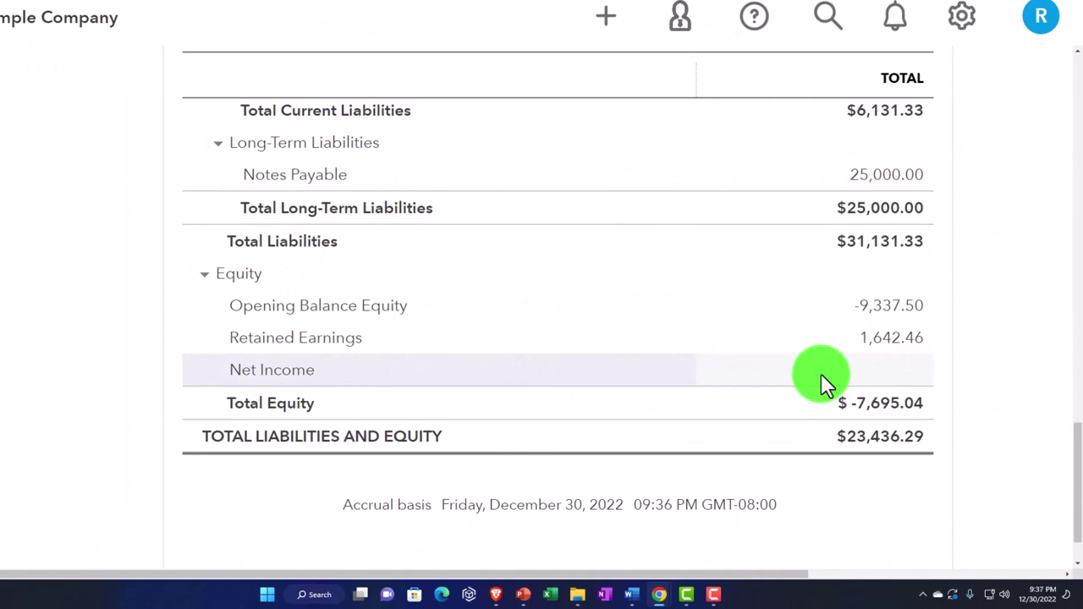
click(821, 373)
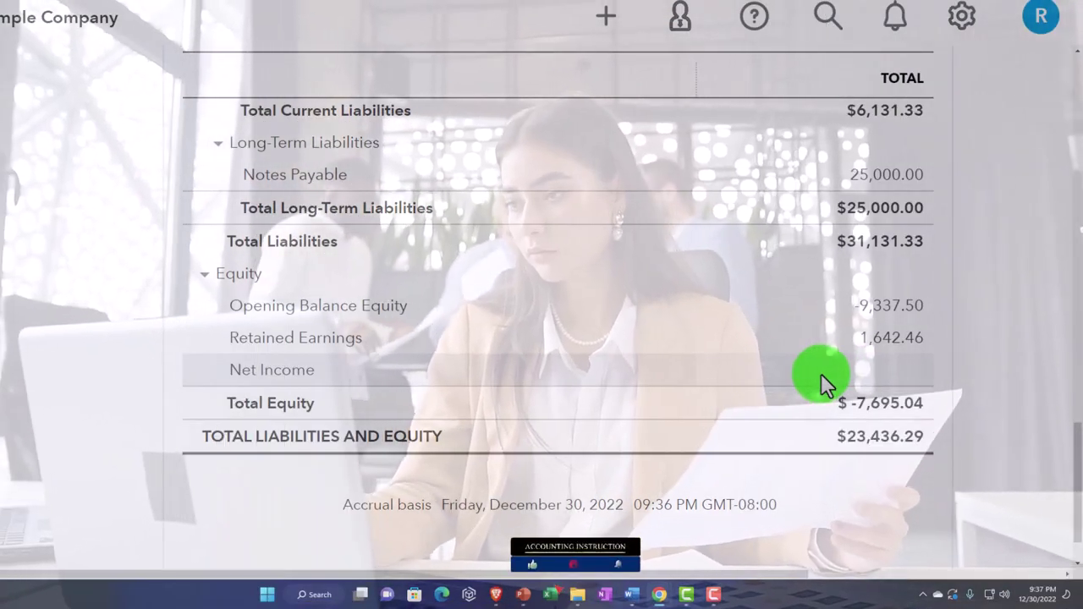
click(820, 373)
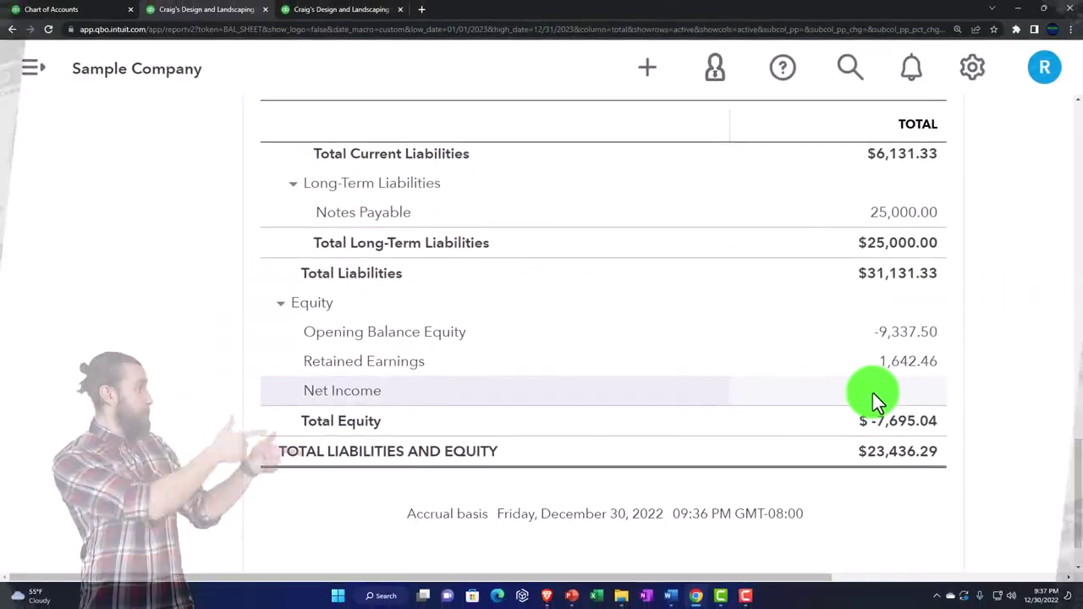
Step: Run the Balance Sheet for 12/01/2022 to 12/31/2022 and check the Net Income line in its equity section
scroll(488, 473, up, 2)
scroll(488, 473, up, 15)
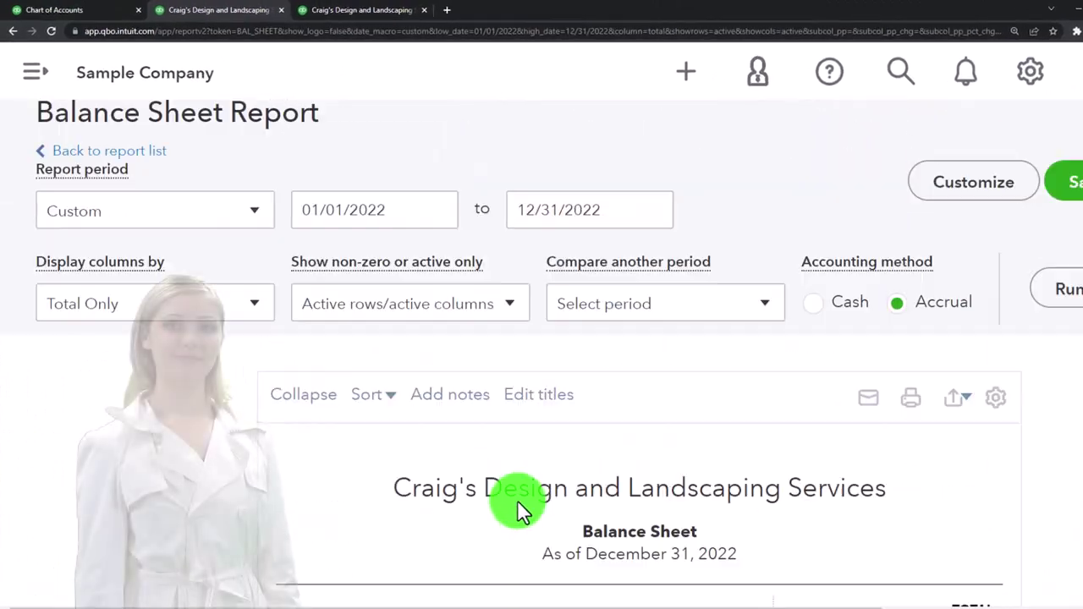
click(465, 315)
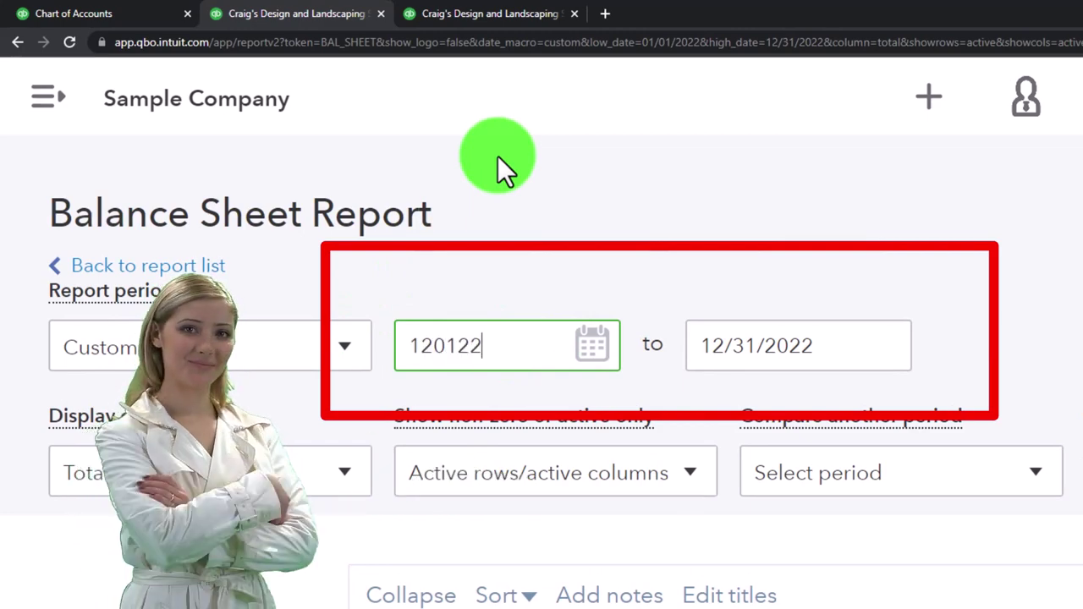
click(525, 157)
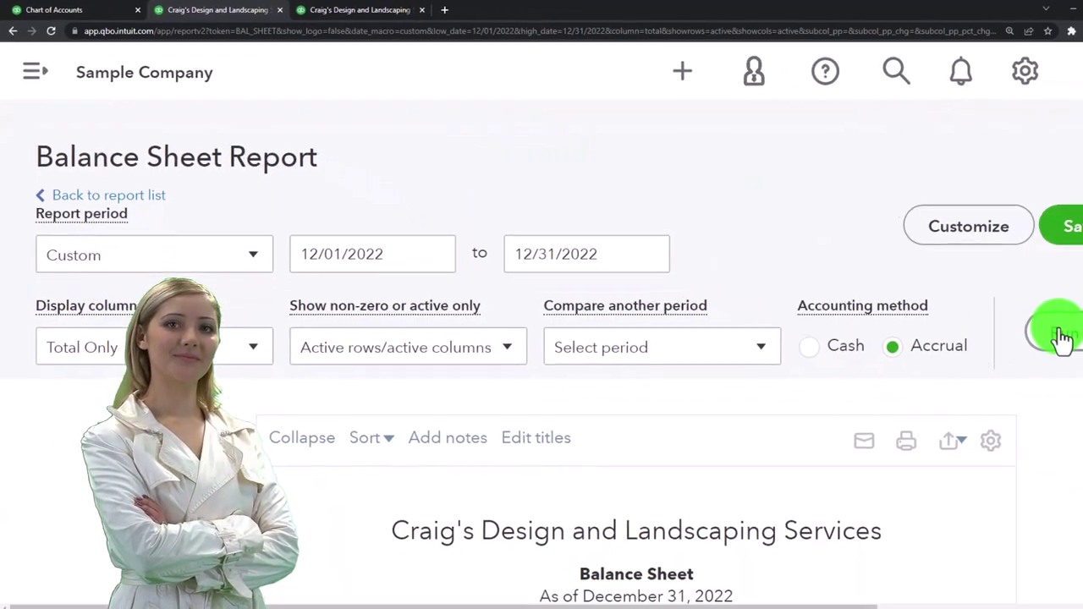
scroll(1032, 330, down, 4)
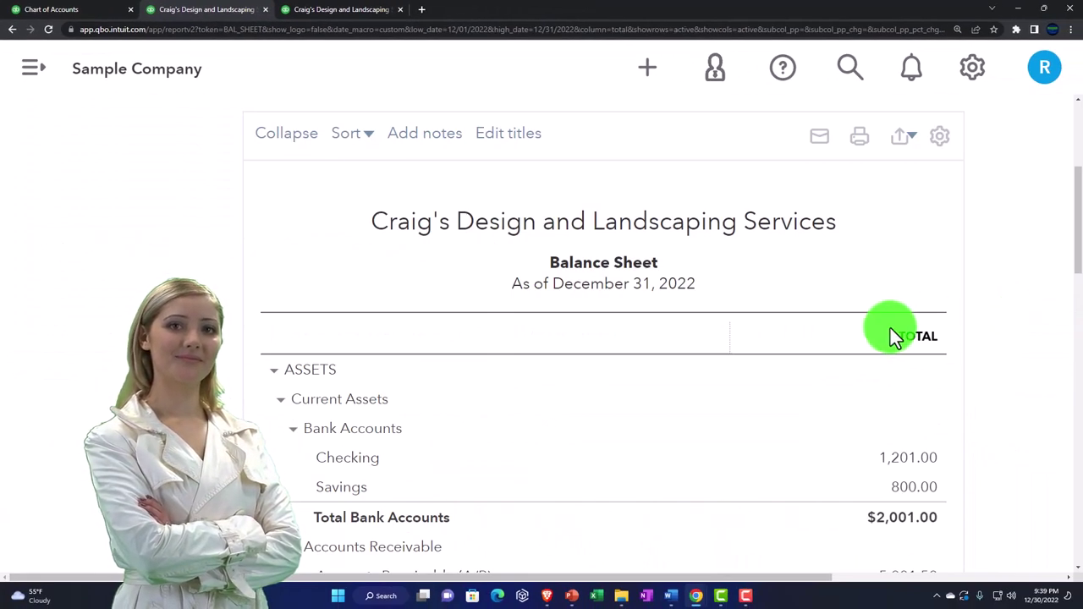
scroll(856, 331, down, 12)
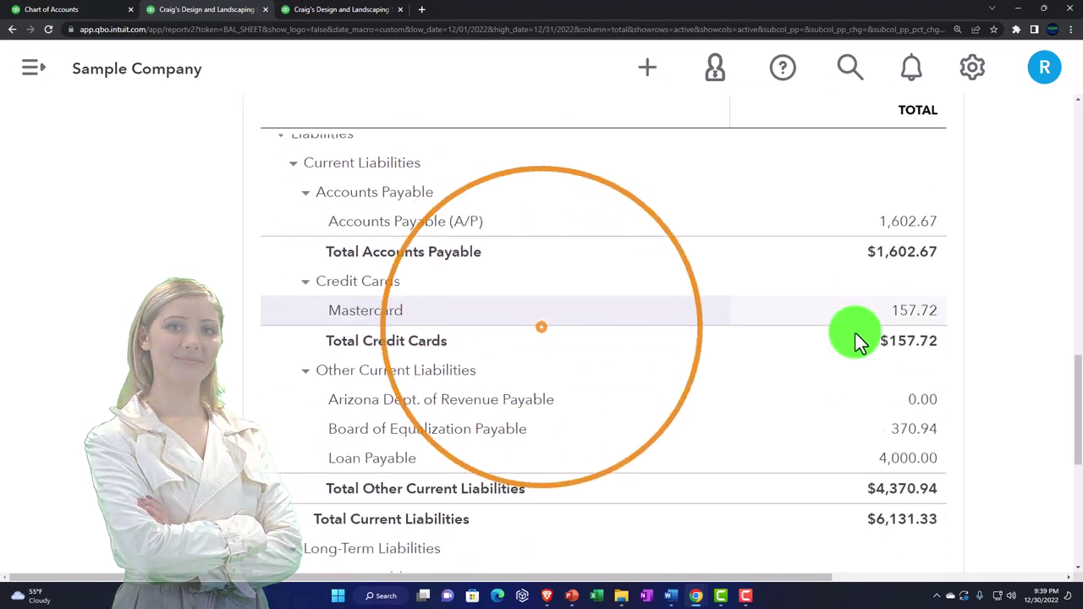
scroll(855, 333, down, 3)
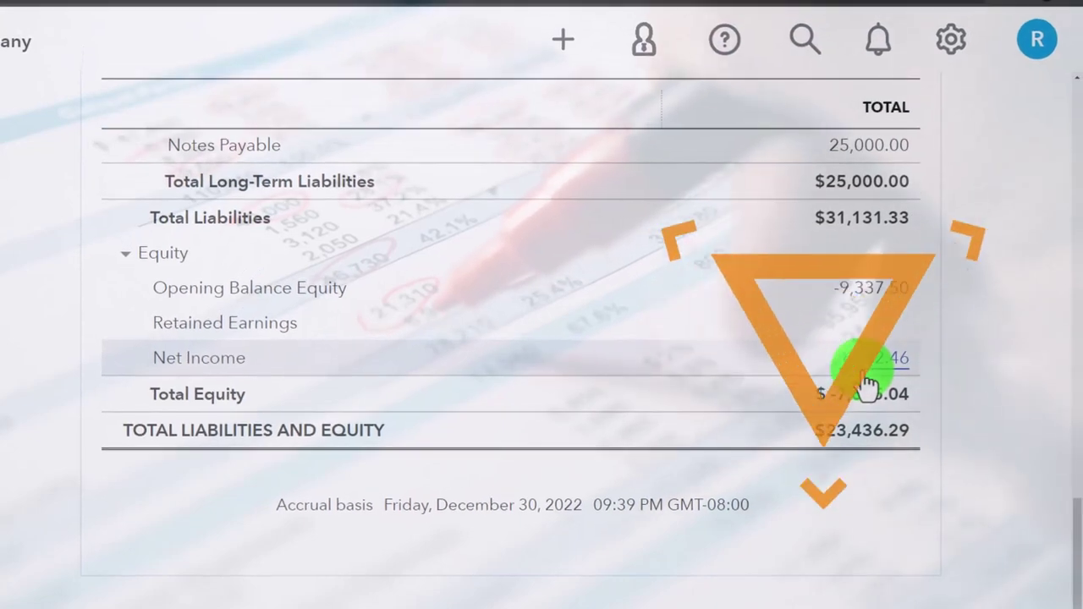
Step: Set the Balance Sheet start date to 01/01/2022, keep 12/31/2022 as the end date, and run the report
scroll(459, 372, up, 15)
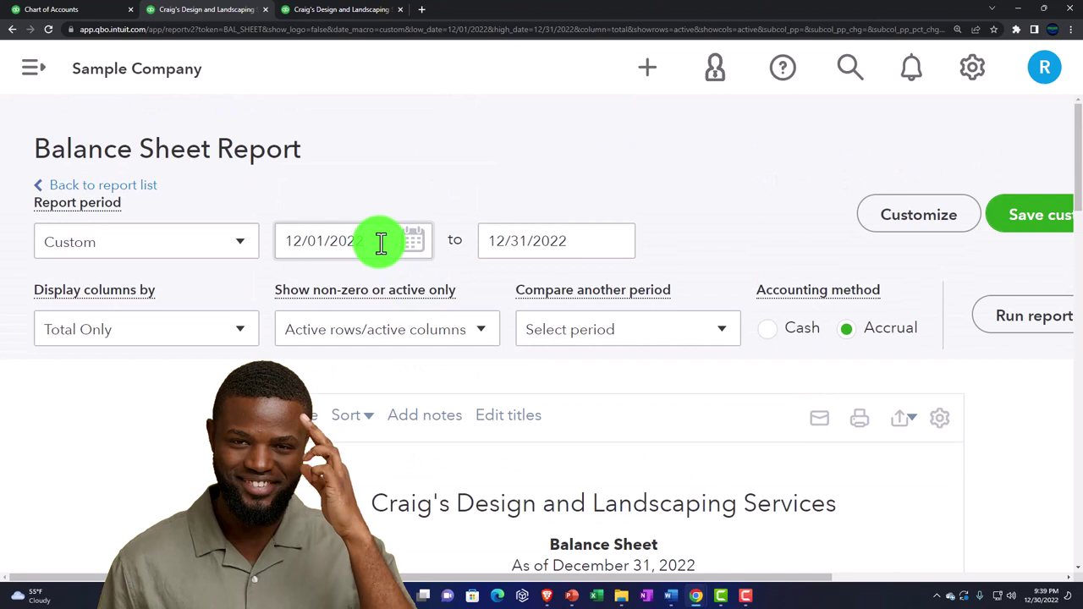
triple_click(380, 243)
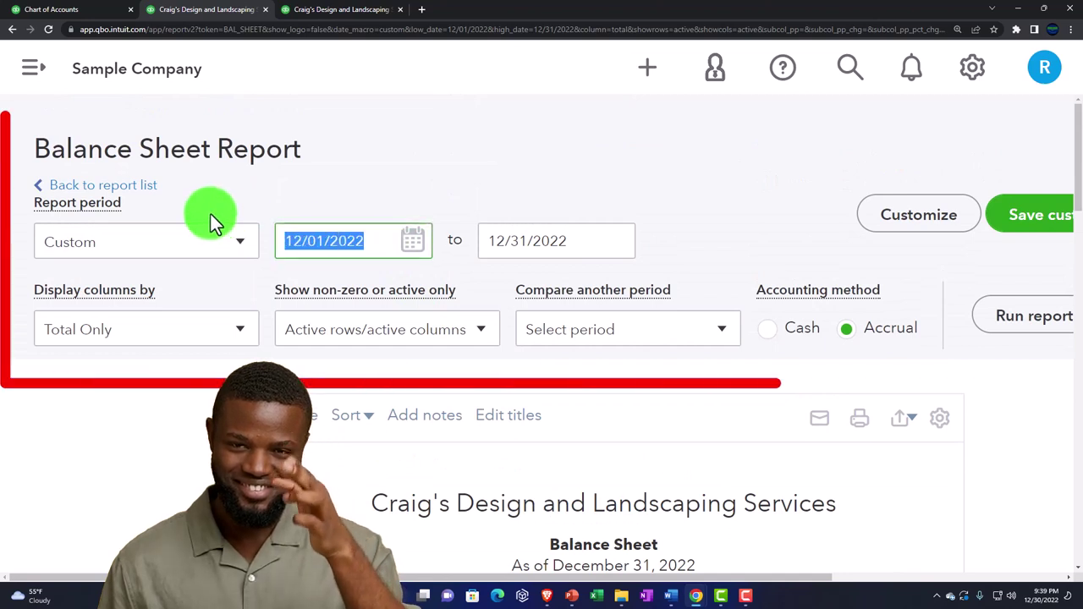
text(01/01/2022)
key(Tab)
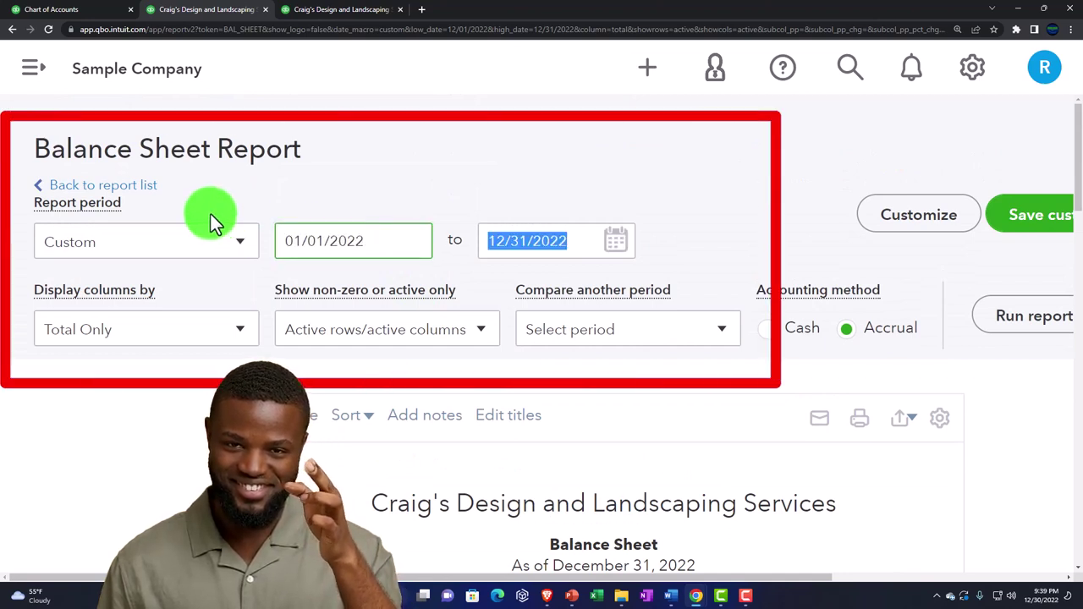
key(Tab)
click(1034, 316)
scroll(507, 186, down, 3)
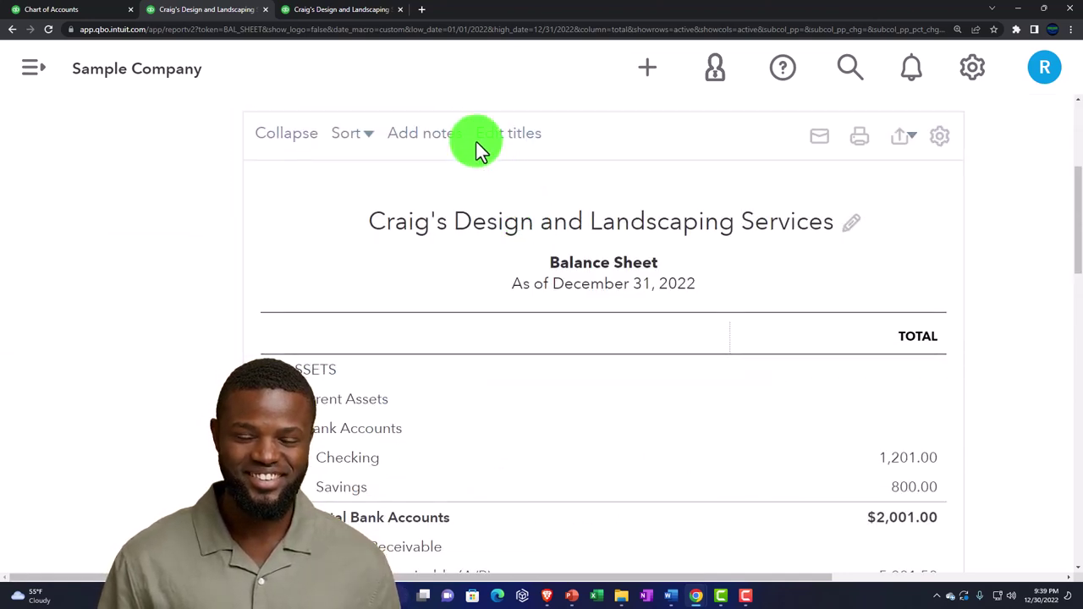
Step: Review the Profit and Loss report down to Net Income, expanding and collapsing its Income section along the way
click(355, 11)
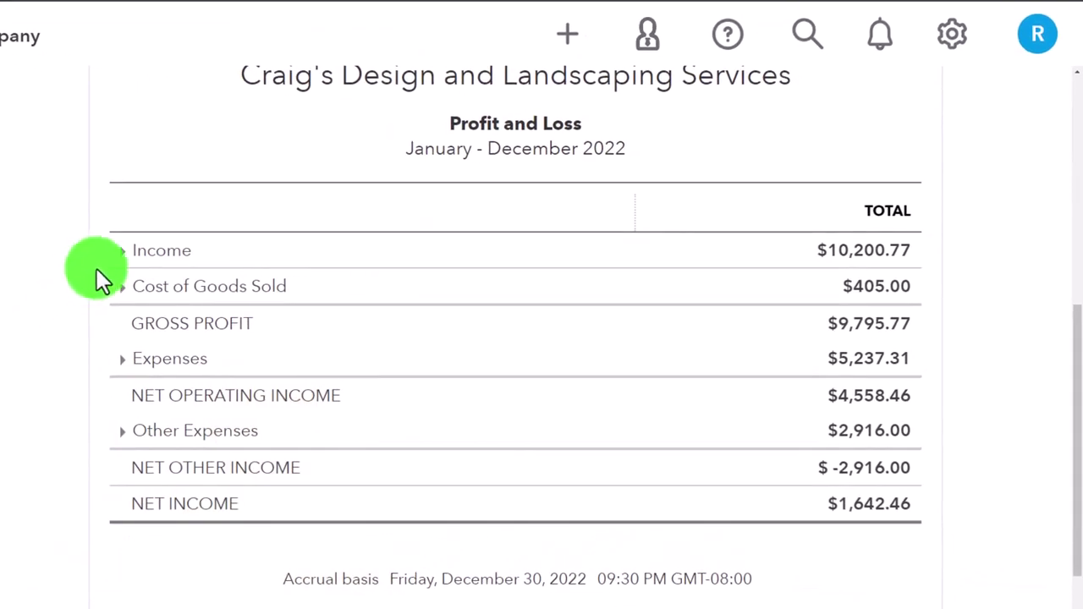
scroll(115, 254, up, 1)
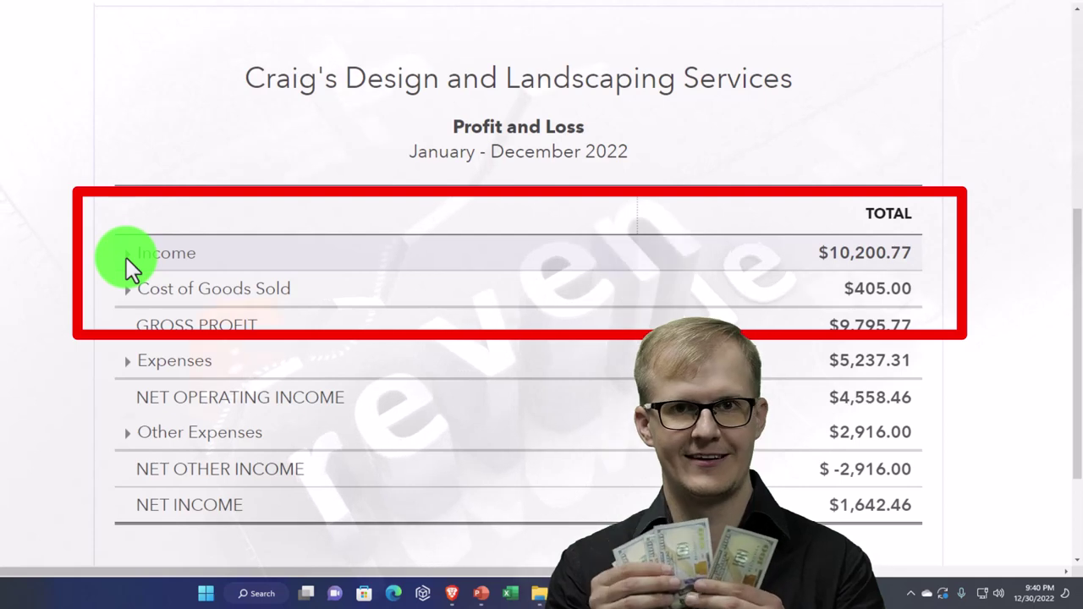
click(126, 257)
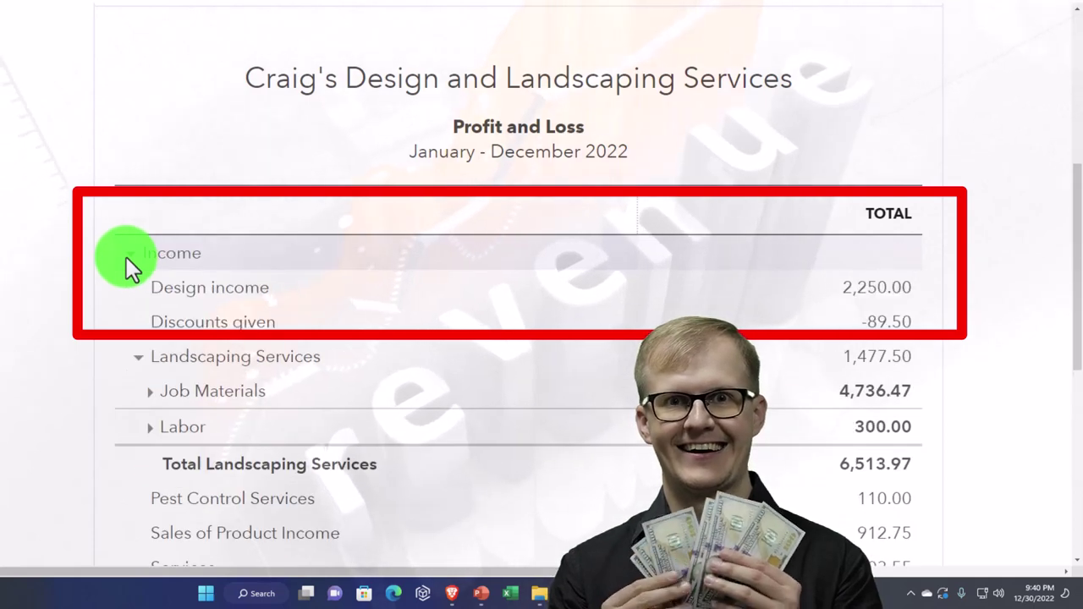
click(126, 257)
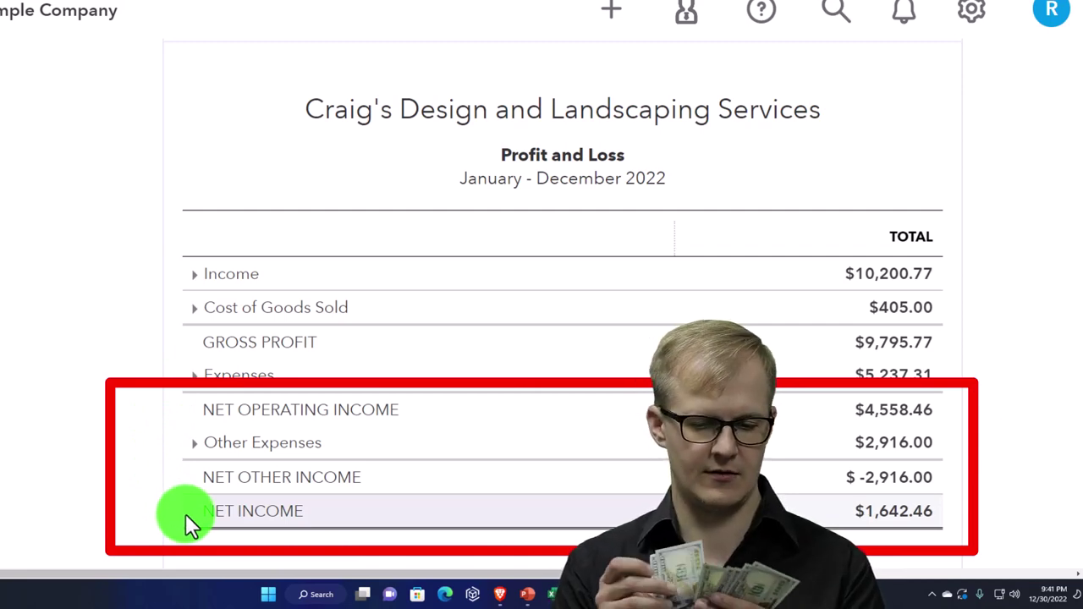
key(ctrl+plus)
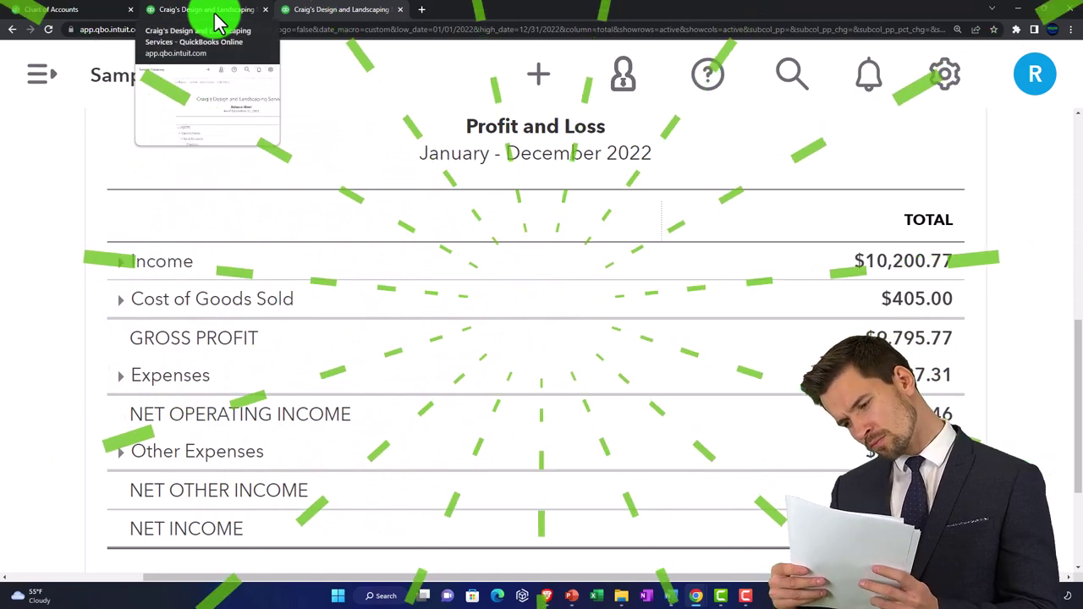
Step: Return to the Balance Sheet and collapse the Assets and the Liabilities and Equity sections
click(215, 17)
scroll(226, 317, down, 2)
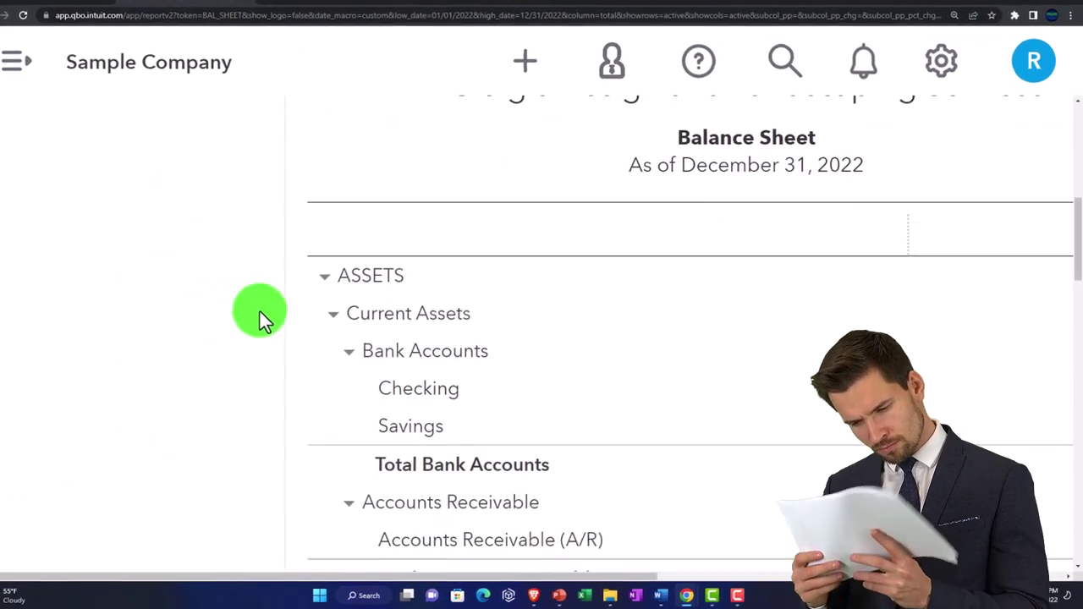
click(341, 284)
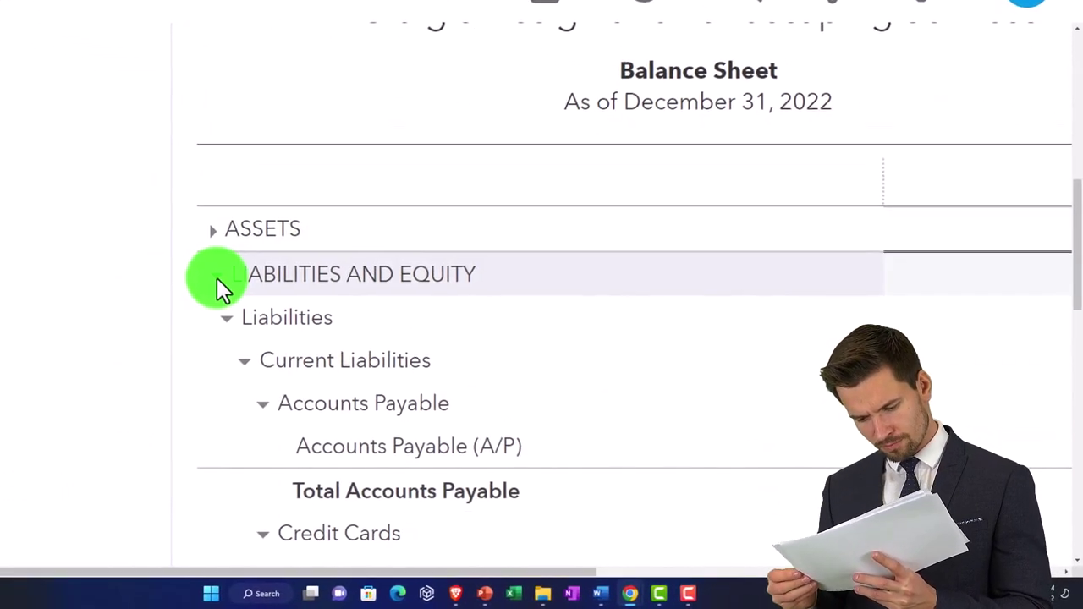
click(219, 281)
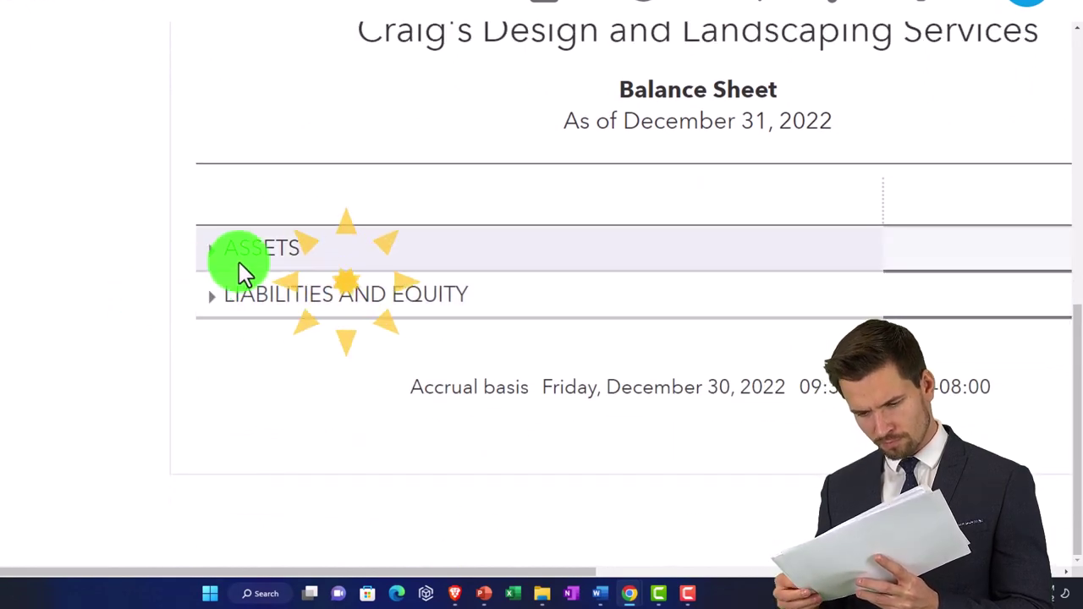
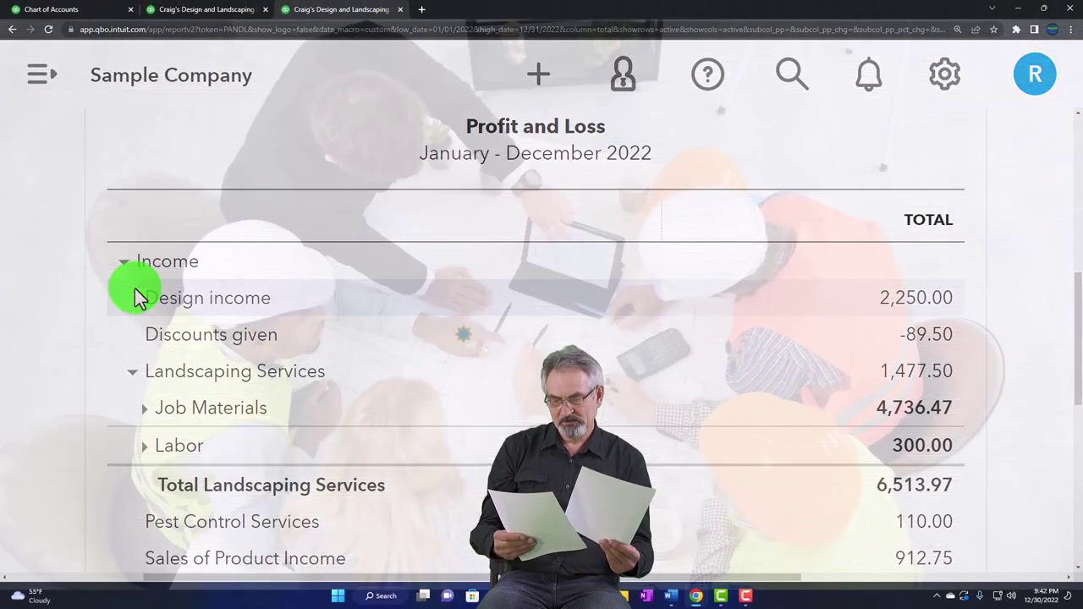
Step: Look through the income accounts on the Profit and Loss report, then view the list of new transaction forms and close it
scroll(135, 336, down, 2)
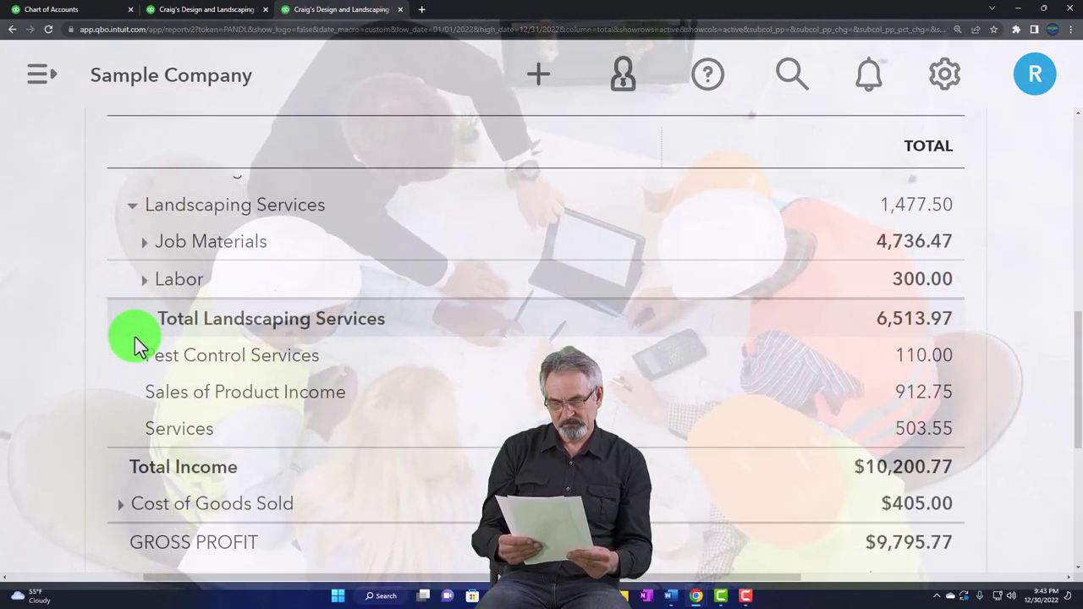
scroll(134, 336, down, 1)
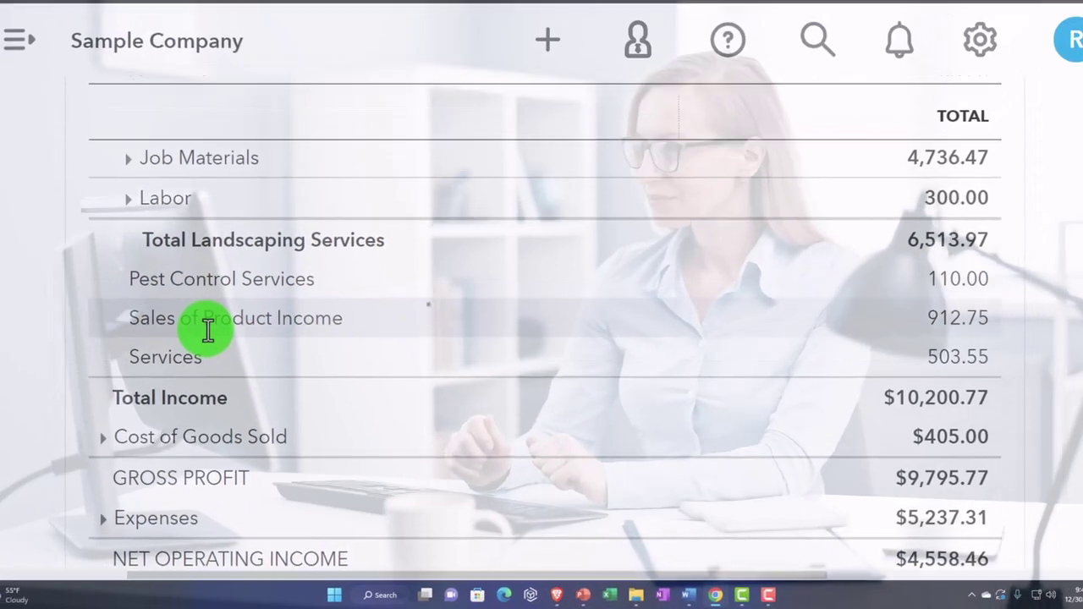
click(544, 79)
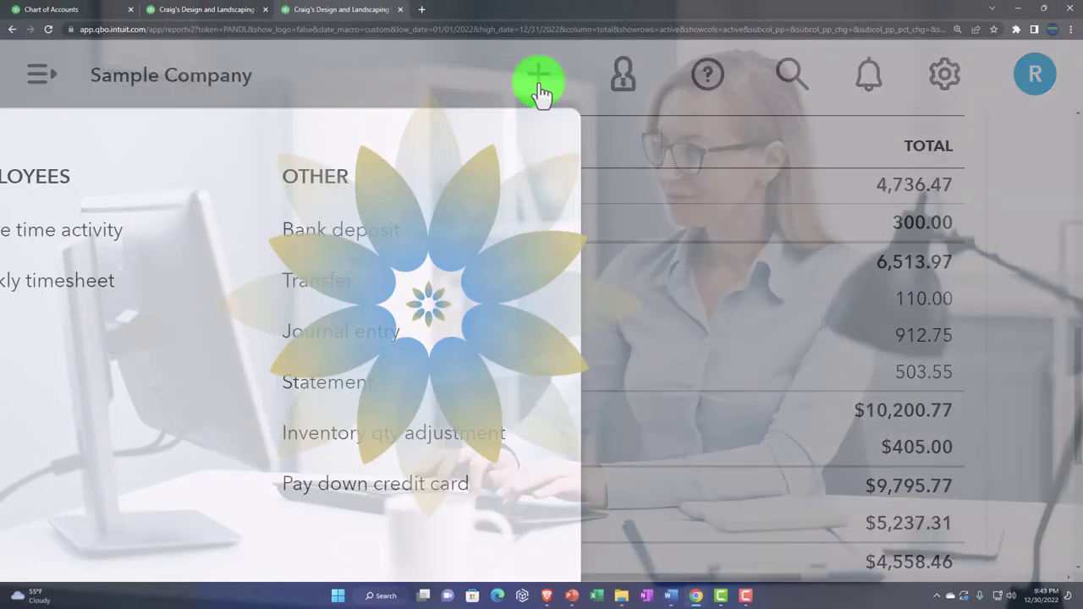
key(ctrl+plus)
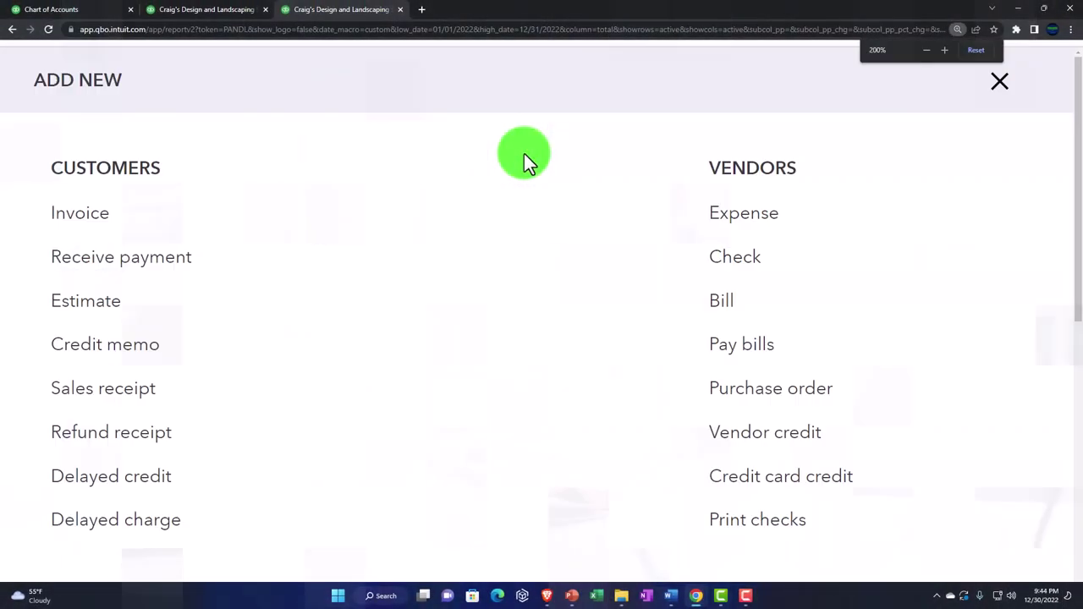
key(ctrl+minus)
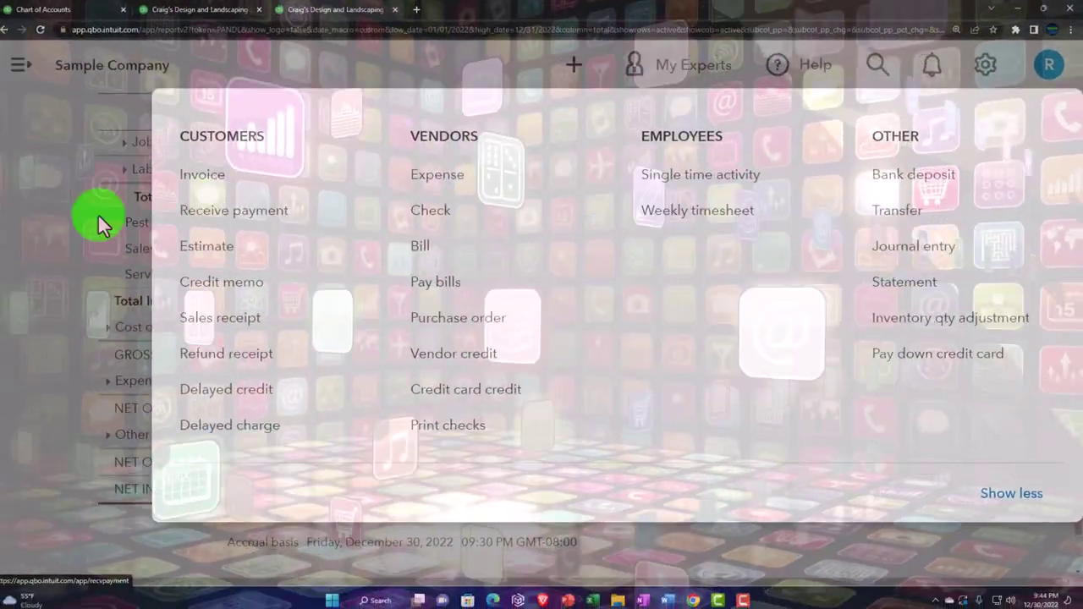
click(27, 225)
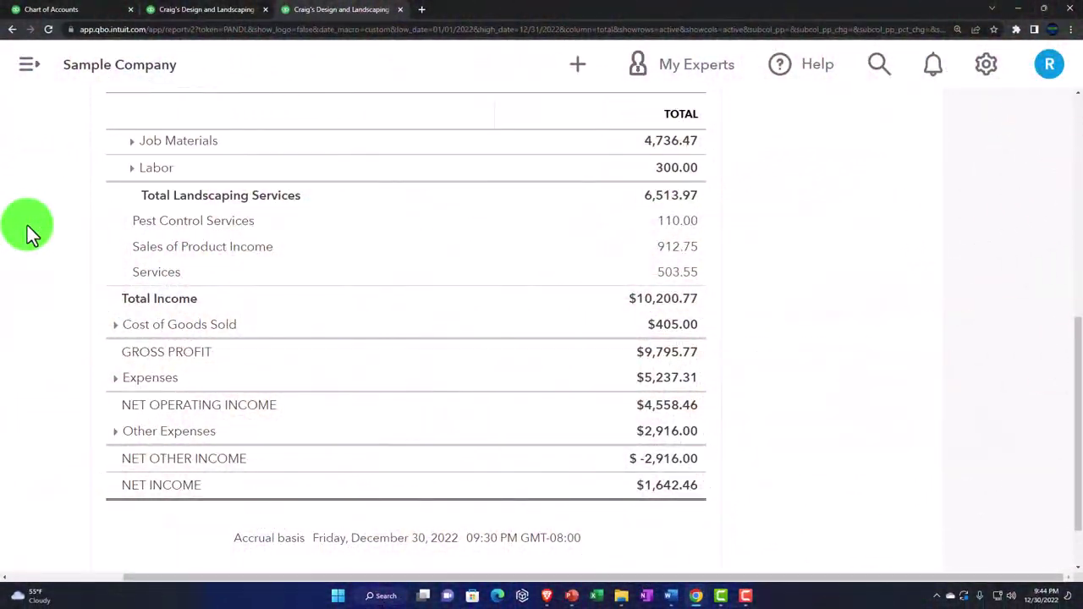
Step: Enlarge the Profit and Loss page to 200% and expand the Cost of Goods Sold section below Total Income
key(ctrl+plus)
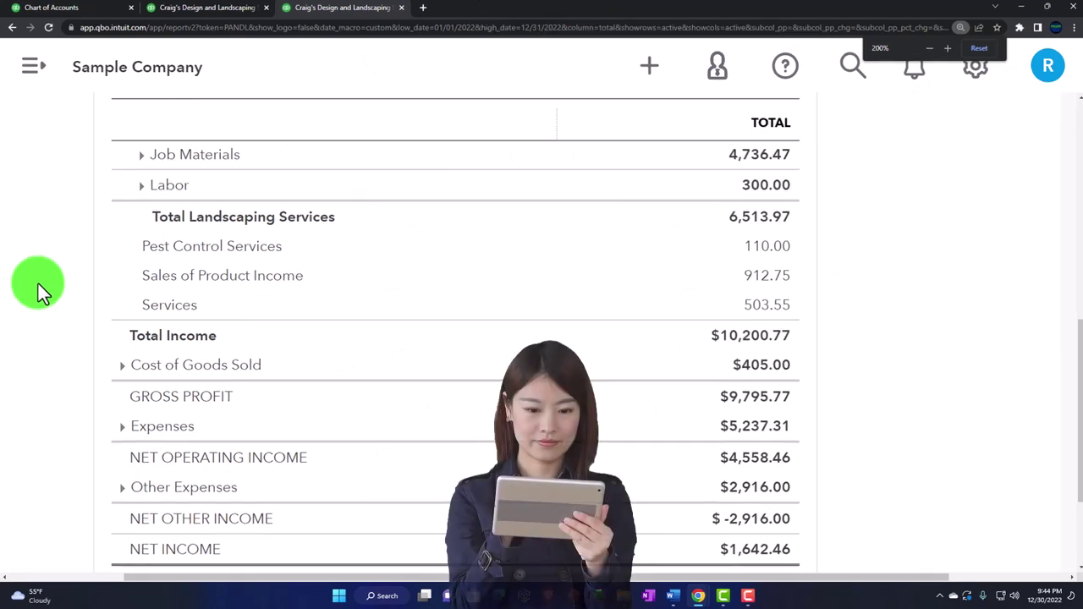
click(703, 344)
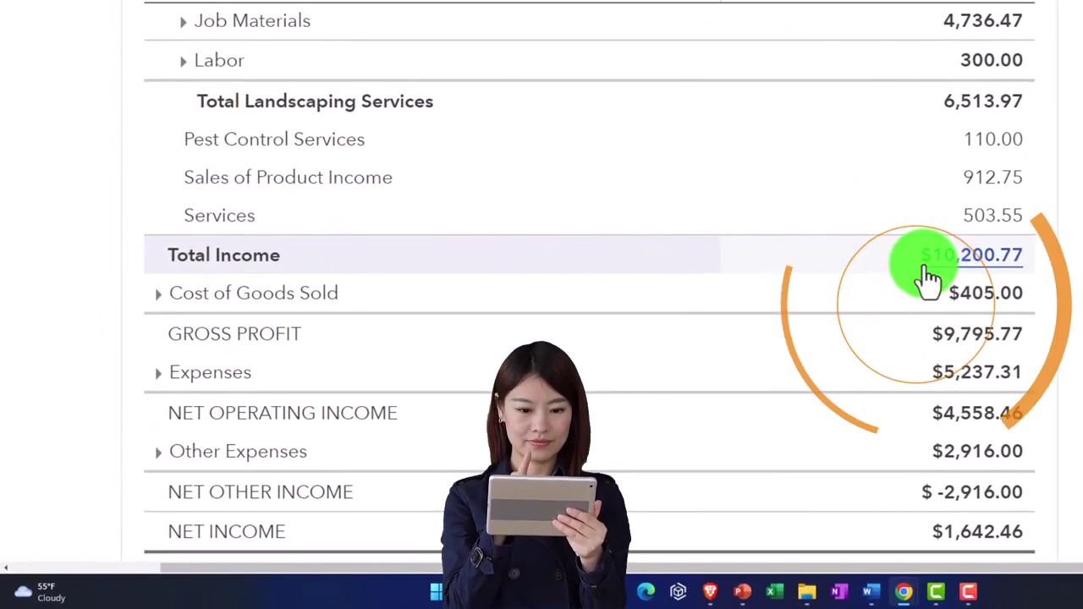
scroll(928, 275, down, 2)
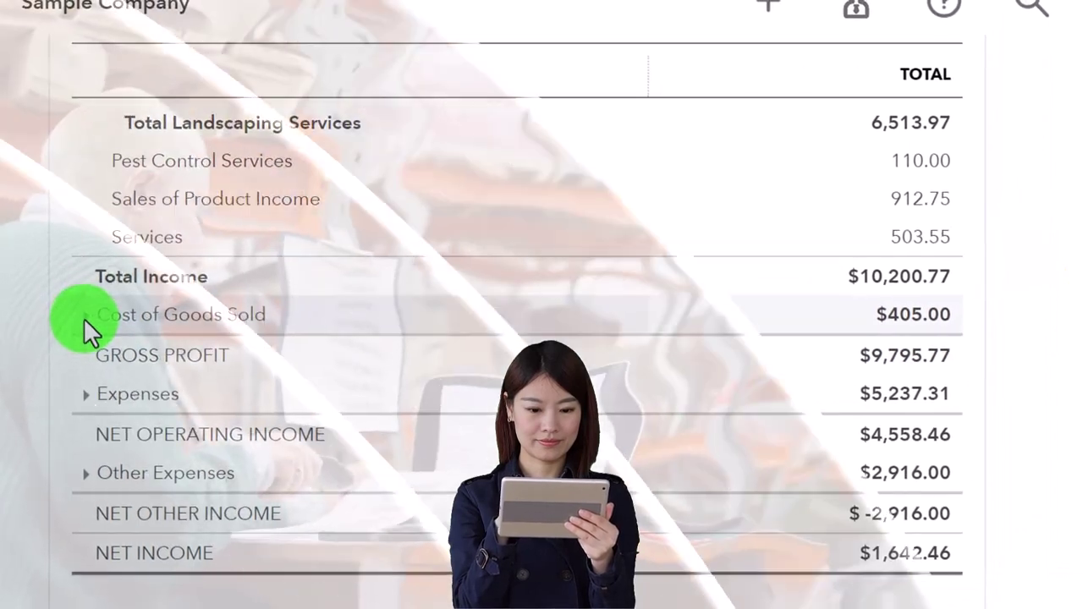
click(91, 310)
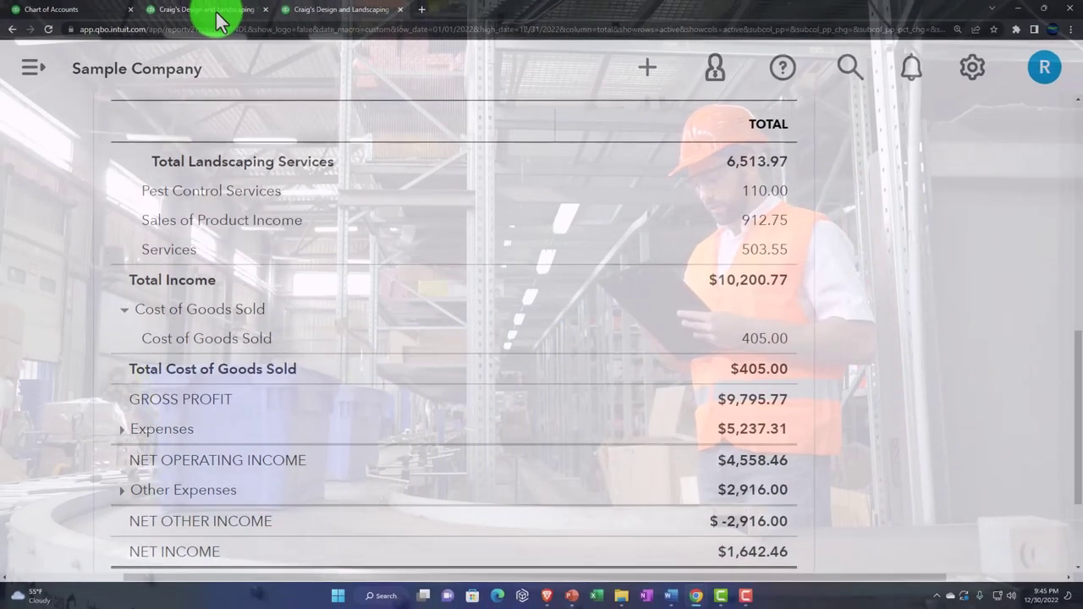
Step: Return to the Balance Sheet, expand Assets, and look through the asset accounts
click(216, 12)
click(127, 438)
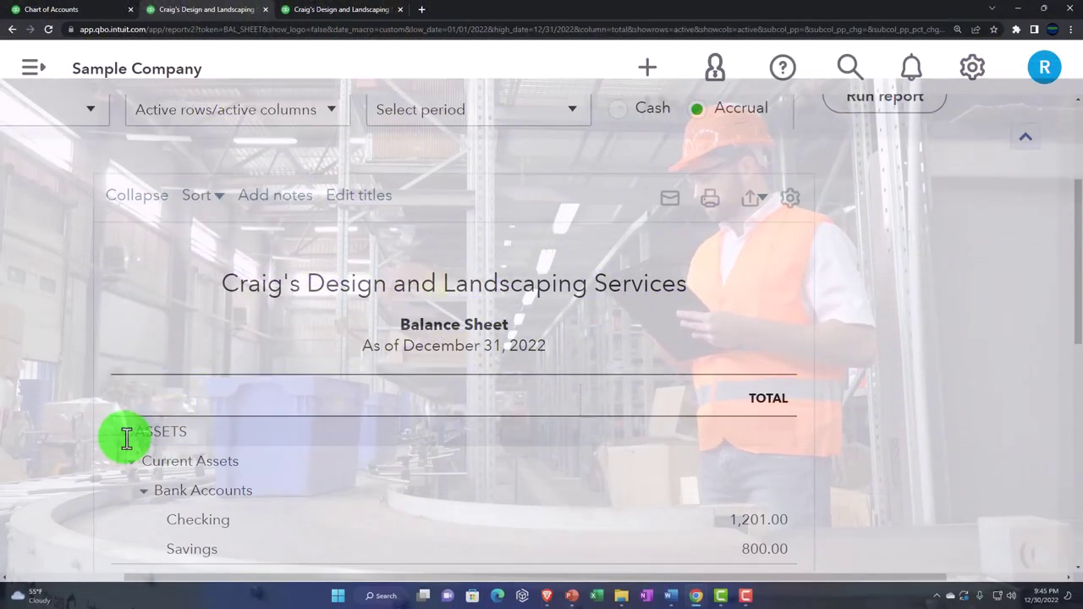
scroll(157, 452, down, 5)
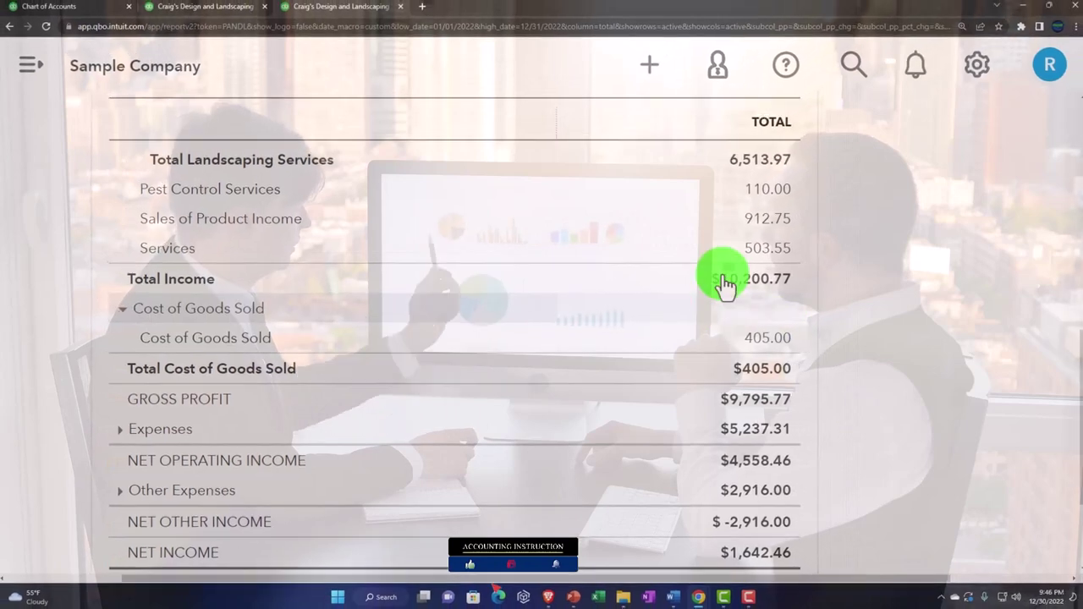
Step: View the list of new transaction forms and close it, and enlarge the Profit and Loss page
click(666, 48)
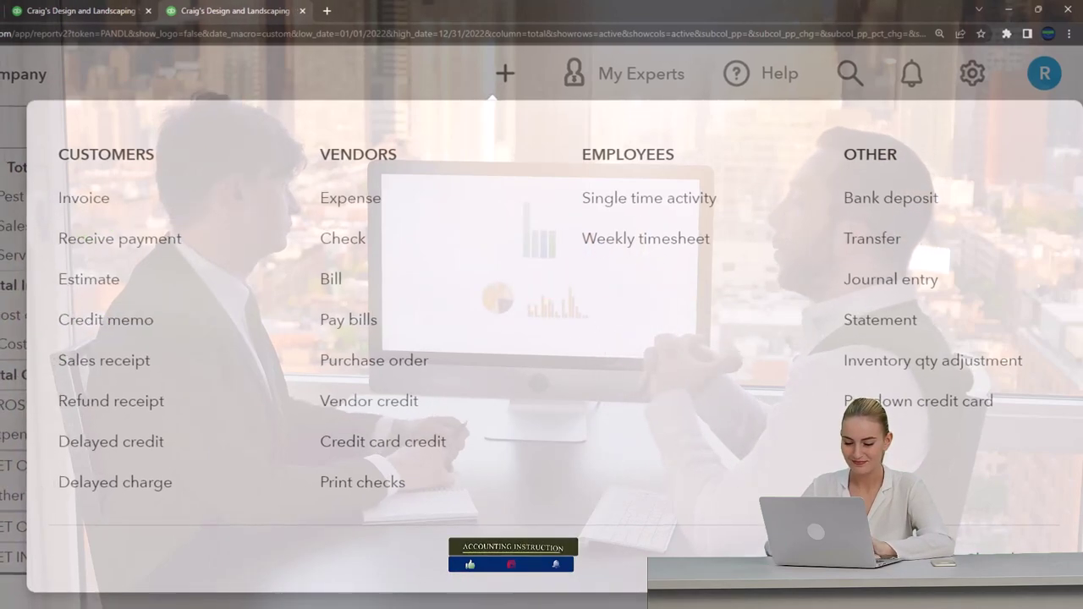
key(Escape)
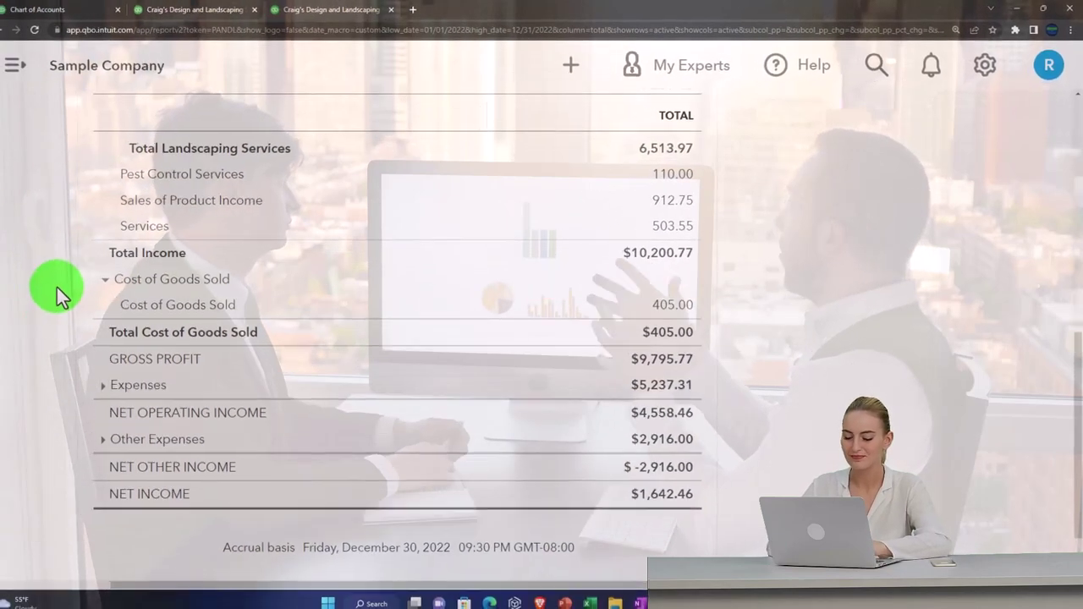
key(ctrl+plus)
key(ctrl+plus)
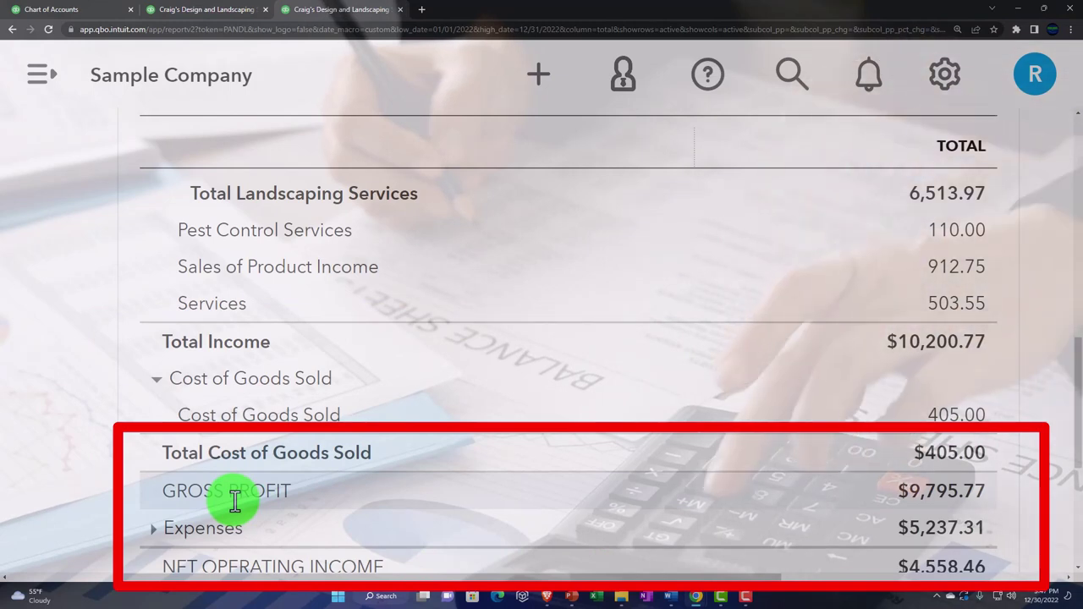
Step: Open Calculator and place its compact window over the Profit and Loss report beside the Total column
click(380, 595)
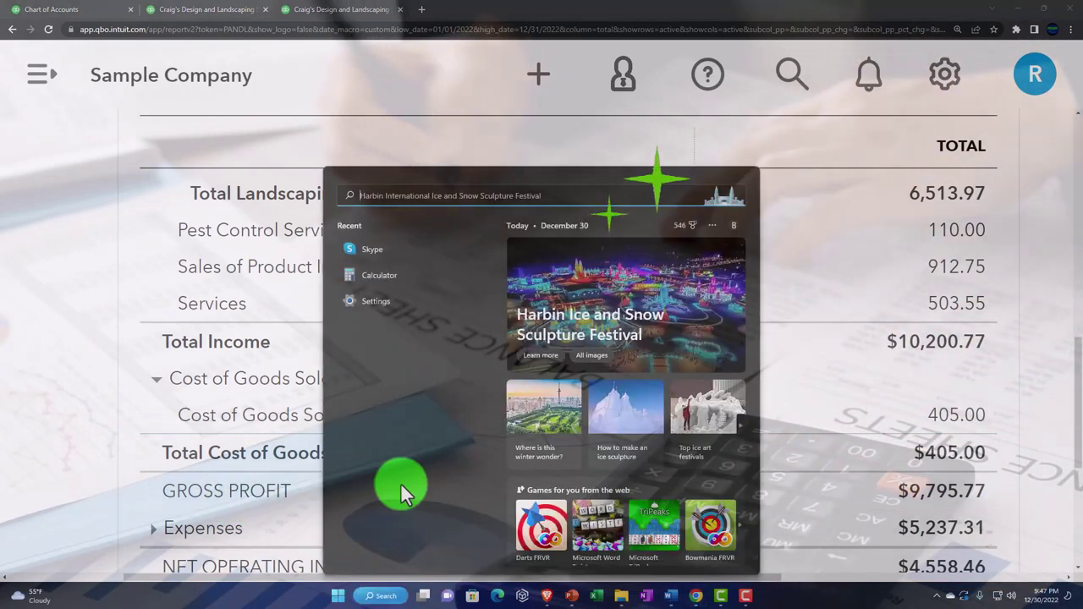
click(364, 275)
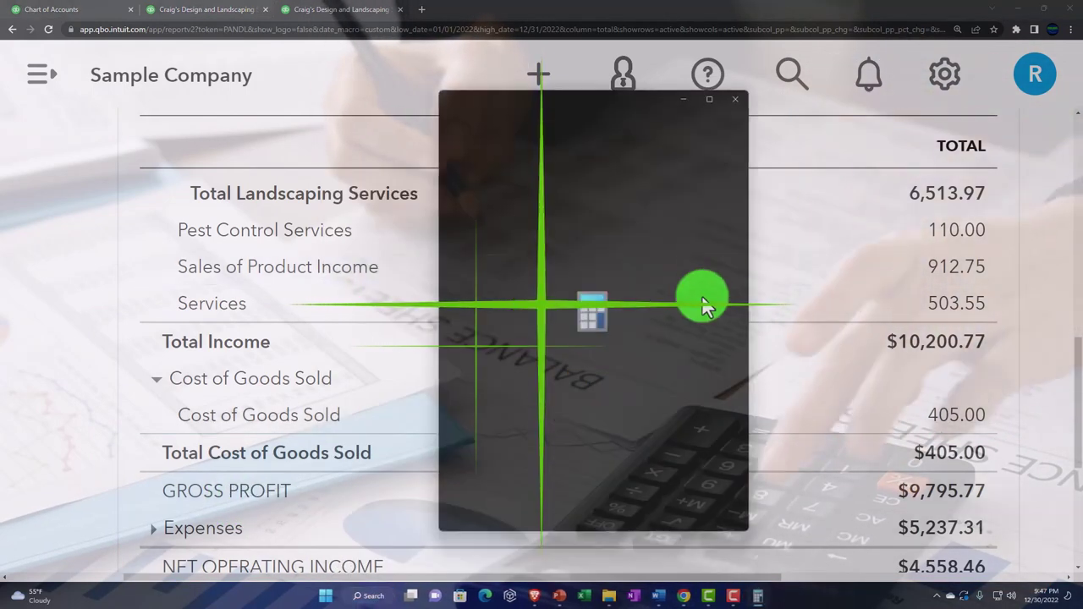
click(525, 121)
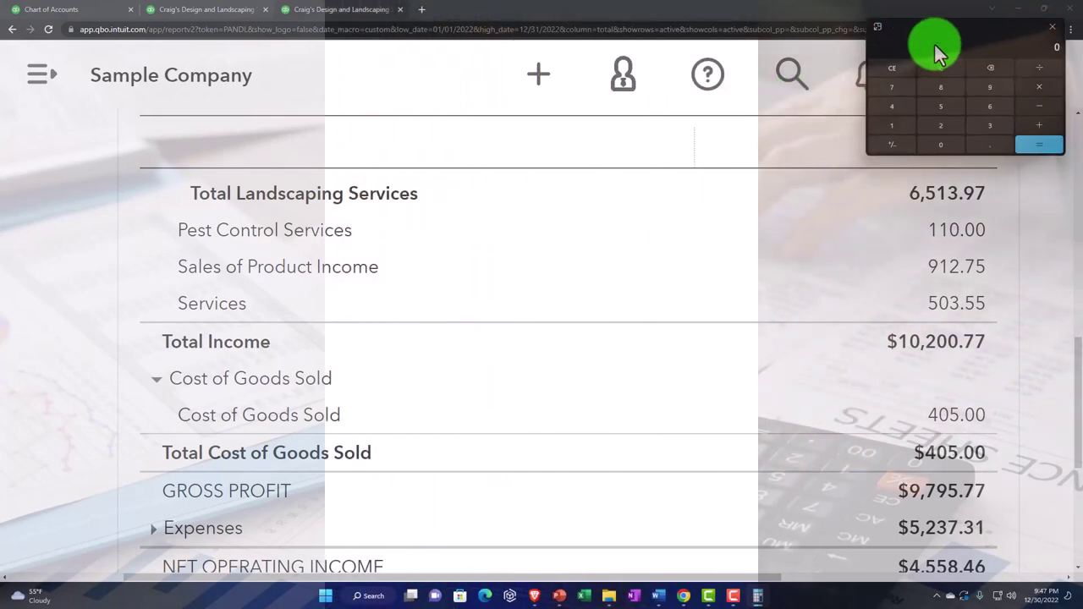
drag(897, 74, 655, 251)
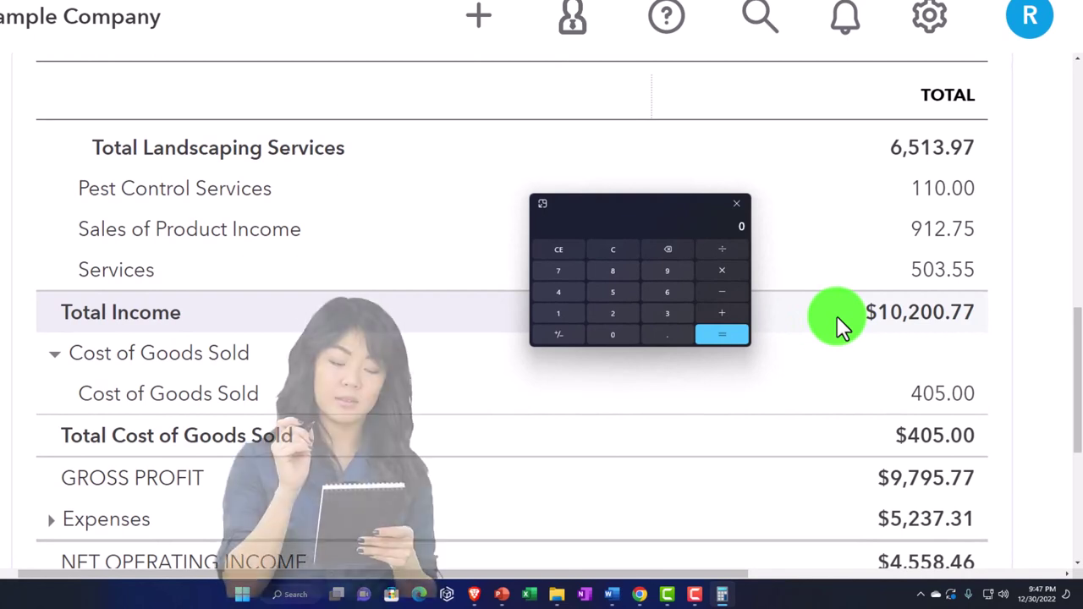
Step: Calculate gross profit by subtracting 405 from 10,200.77, and move Calculator off the report
text(102)
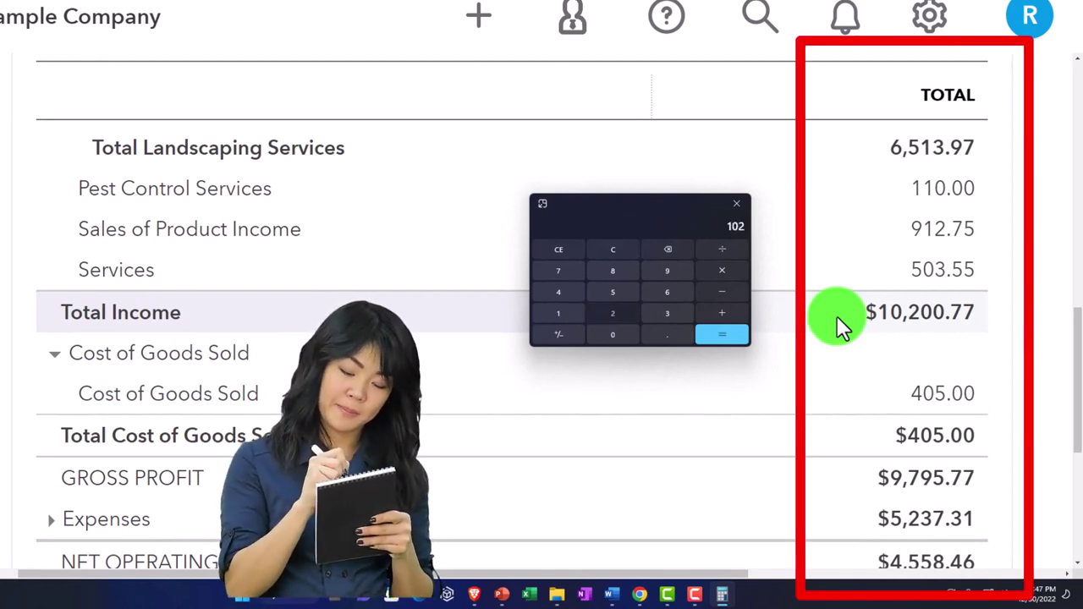
text(00.77)
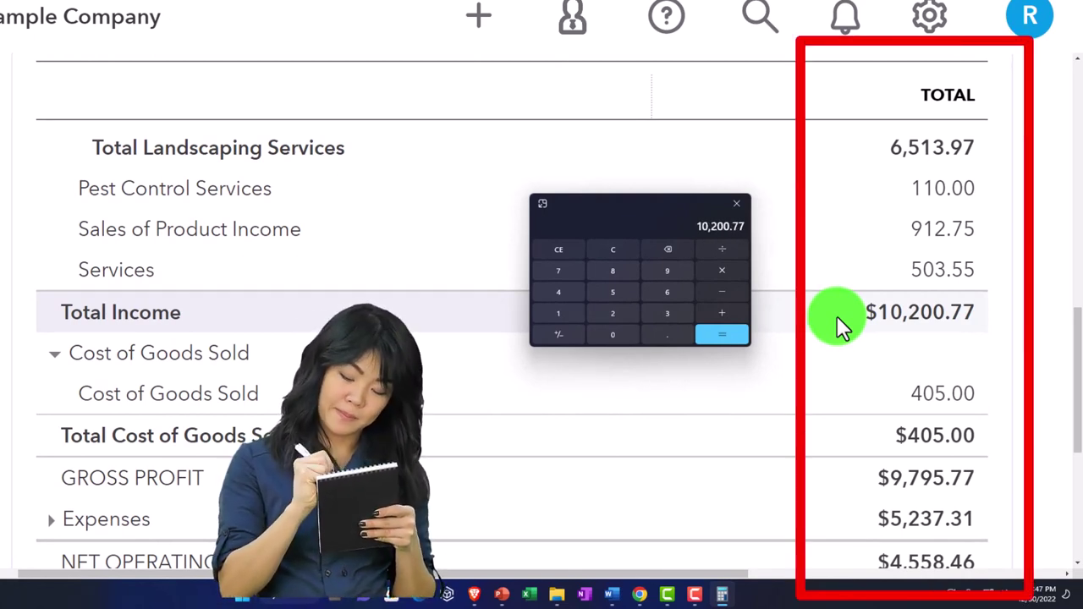
text(-405)
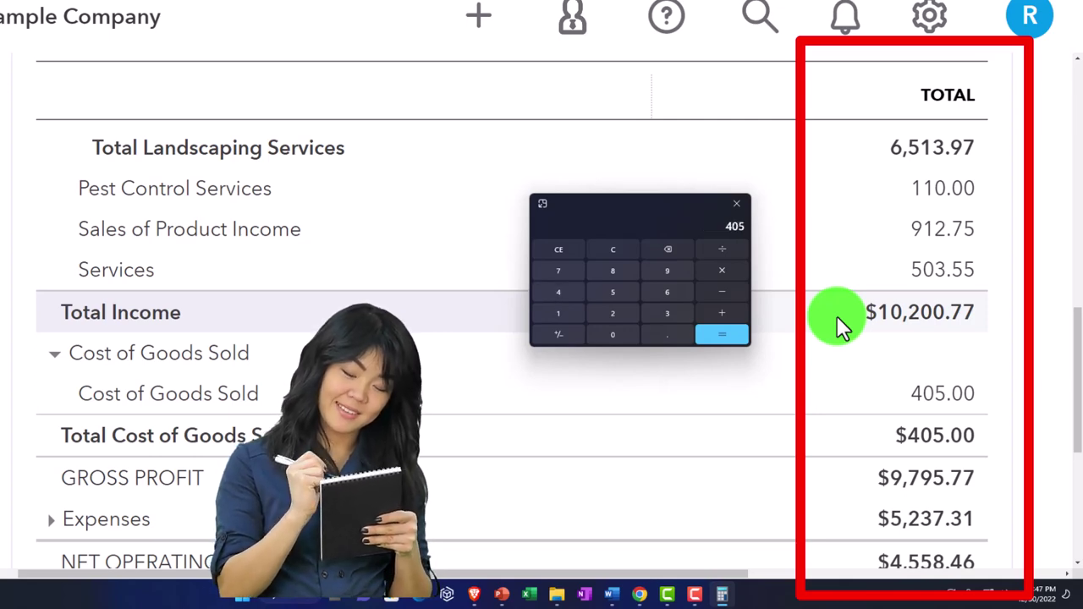
key(Return)
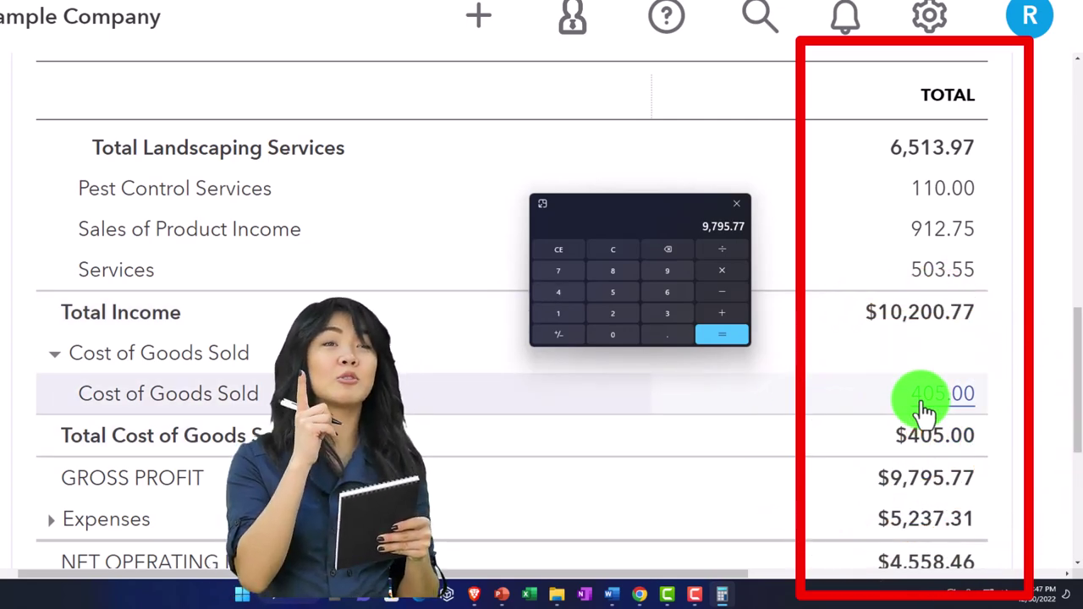
drag(606, 204, 1082, 270)
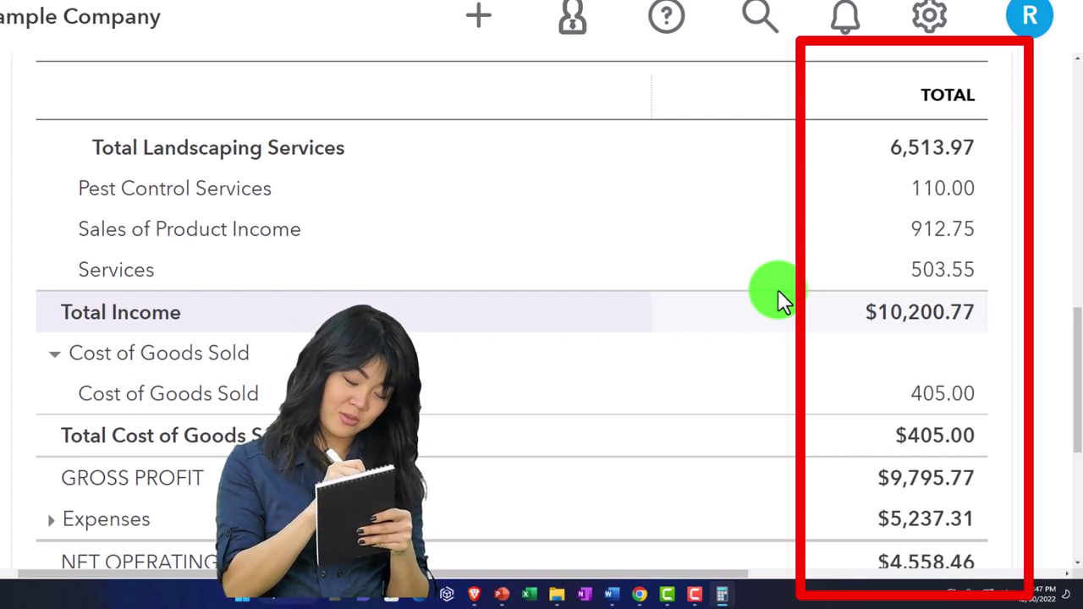
Step: Expand the Expenses section below Gross Profit on the Profit and Loss report
scroll(777, 289, down, 1)
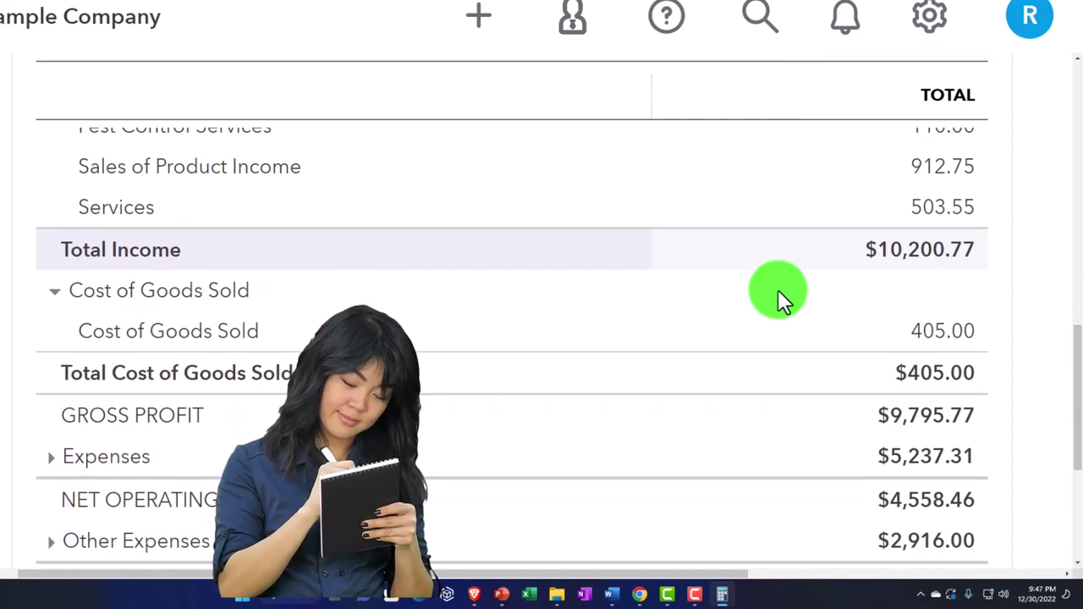
click(916, 335)
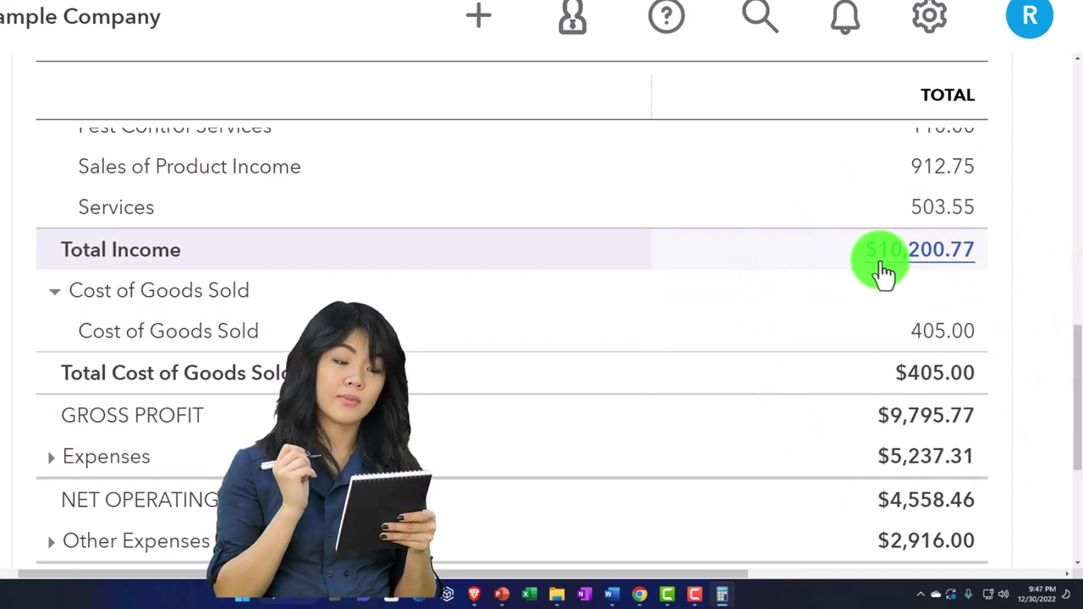
scroll(879, 269, down, 1)
scroll(888, 283, down, 1)
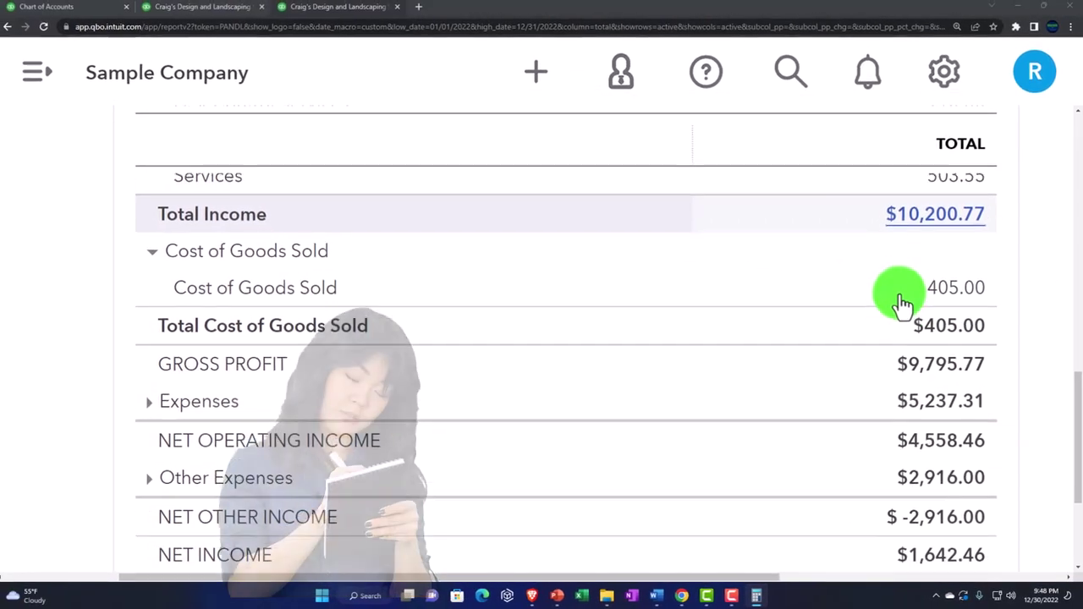
scroll(893, 321, down, 2)
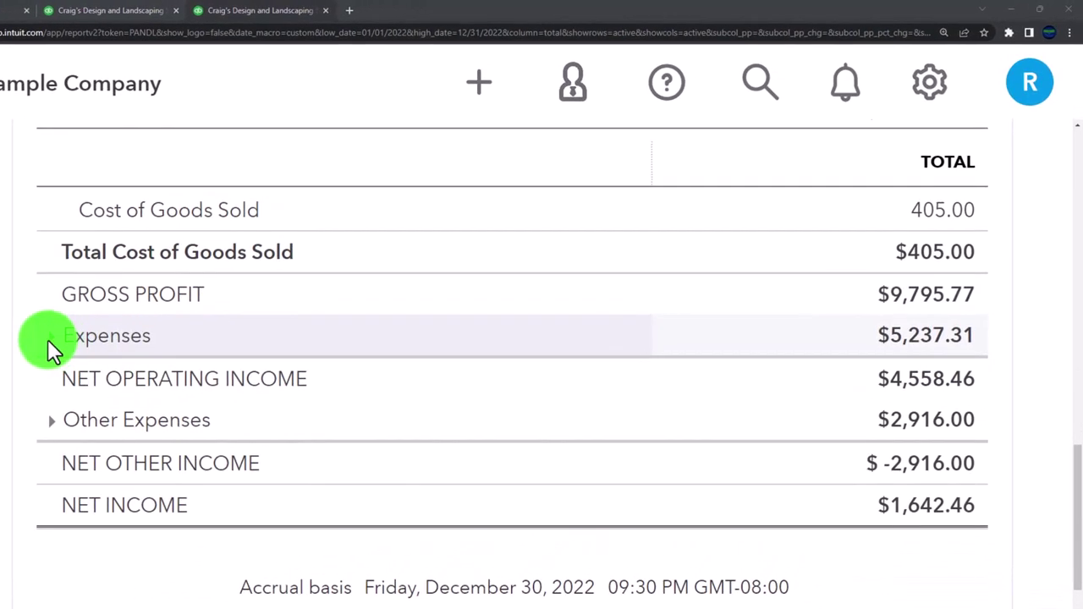
click(51, 336)
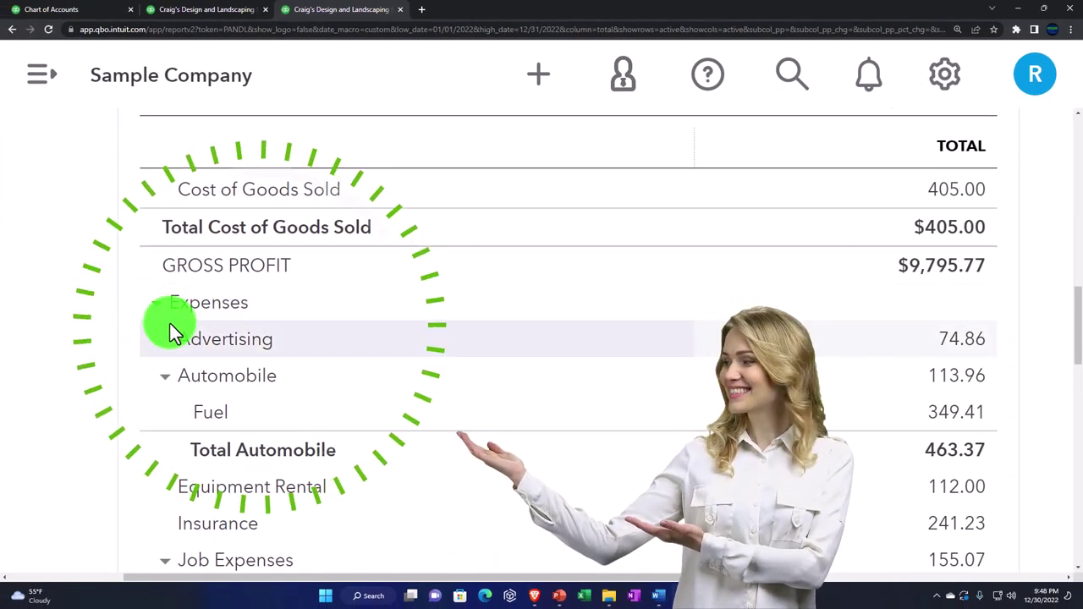
Step: Look through the expense accounts on the Profit and Loss report, from Advertising and Automobile down to Rent or Lease and Utilities
scroll(170, 322, down, 1)
scroll(176, 364, down, 1)
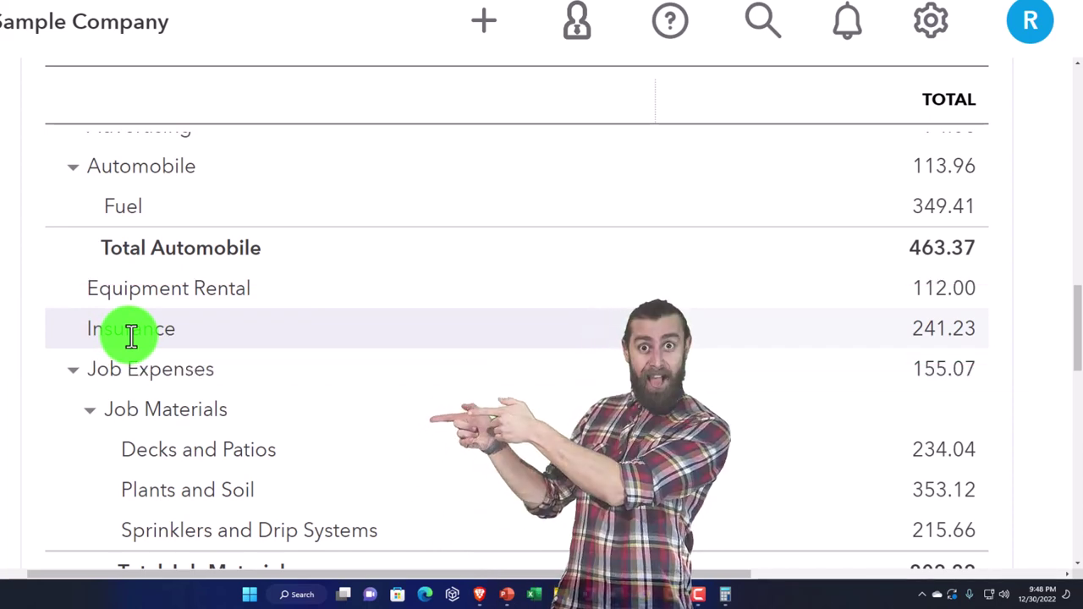
scroll(128, 375, down, 1)
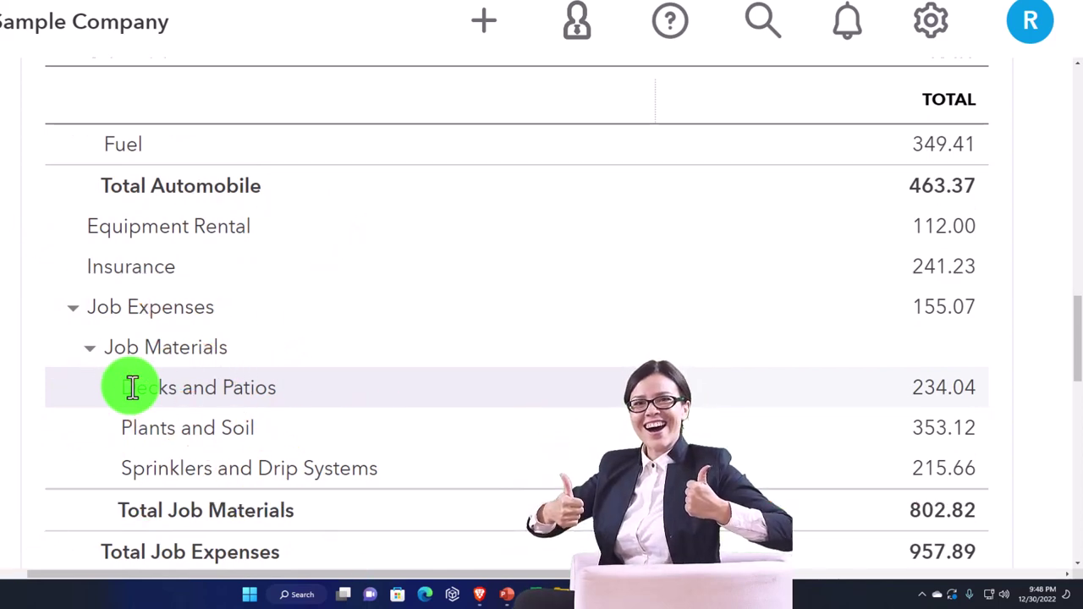
scroll(131, 387, down, 3)
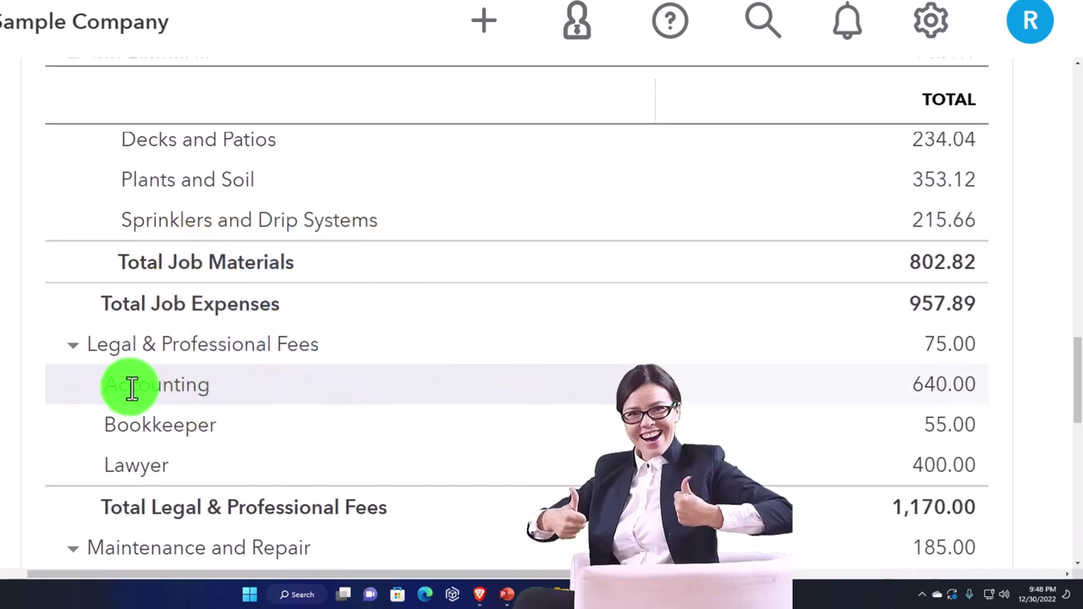
scroll(131, 388, down, 1)
scroll(131, 388, down, 2)
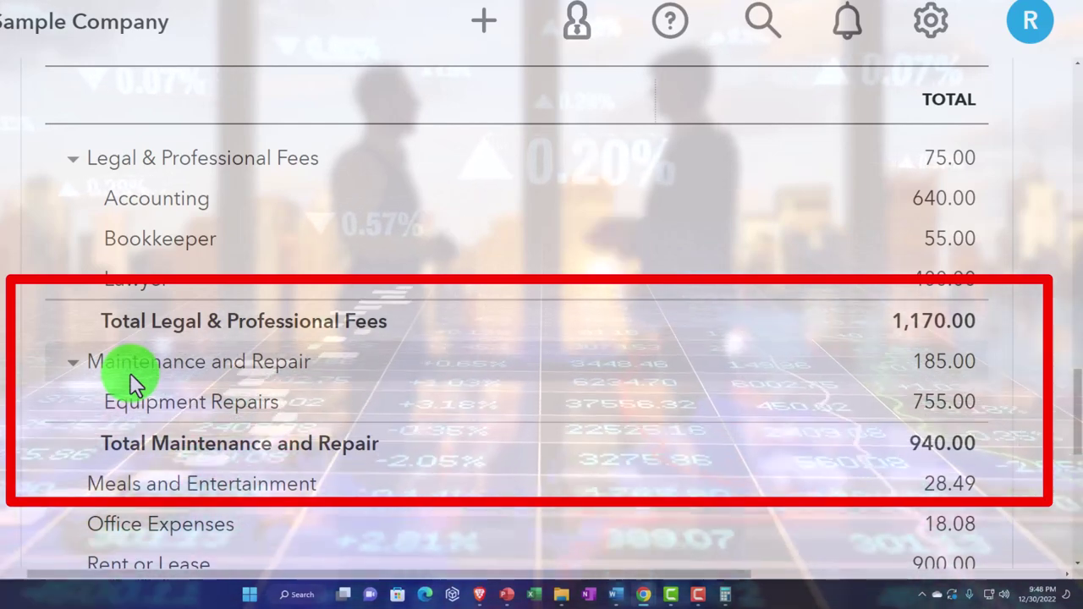
scroll(131, 377, down, 3)
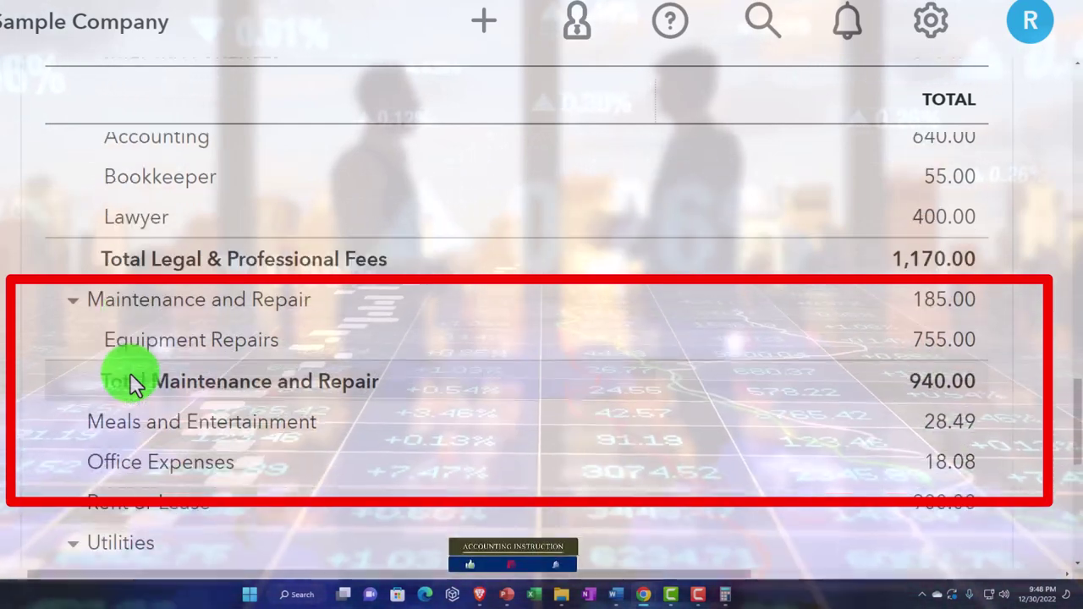
scroll(133, 395, down, 2)
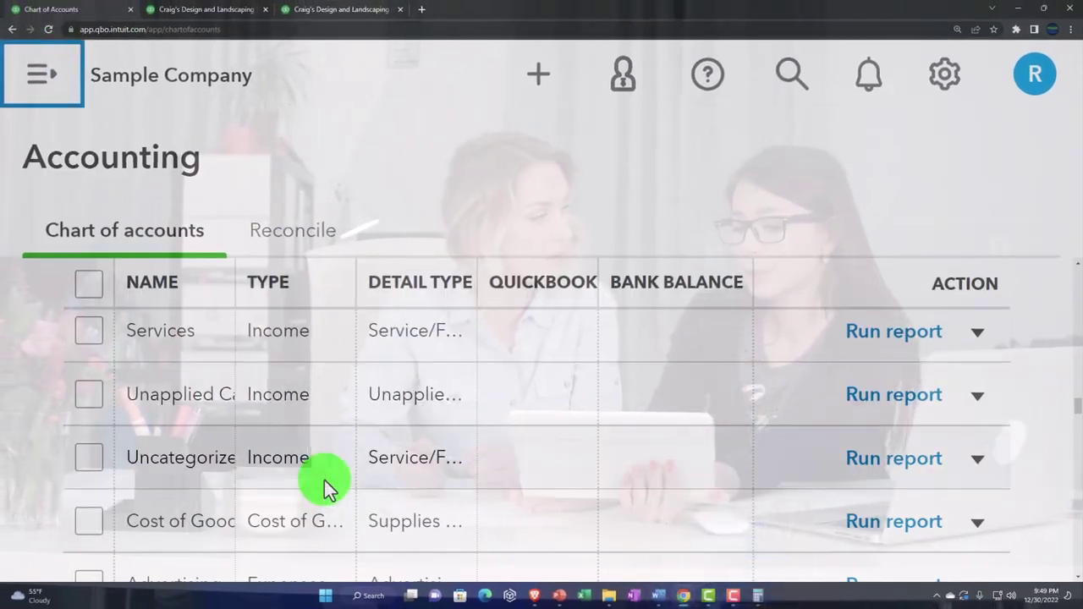
Step: Look through the expense accounts in the Chart of Accounts at 175% zoom, and close the action options for Maintenance and Repair
scroll(324, 479, down, 10)
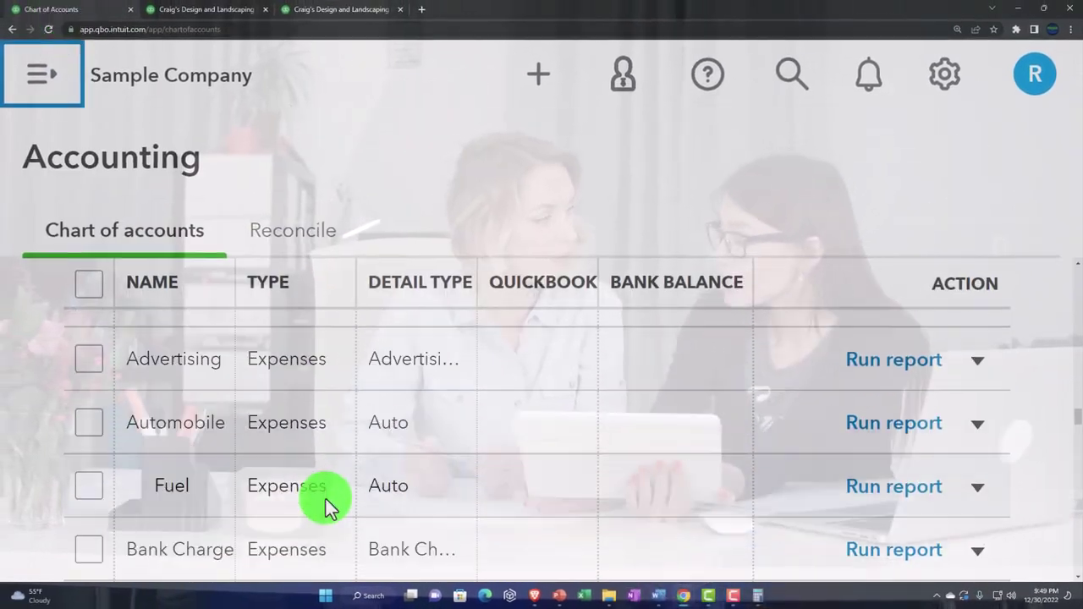
scroll(326, 504, down, 10)
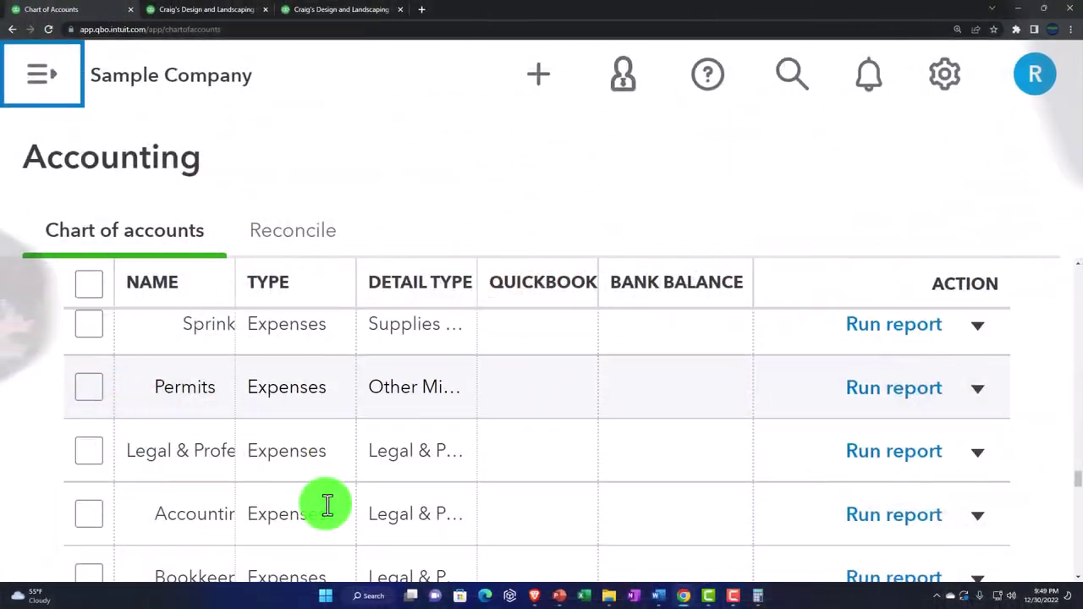
key(ctrl+minus)
key(ctrl+minus)
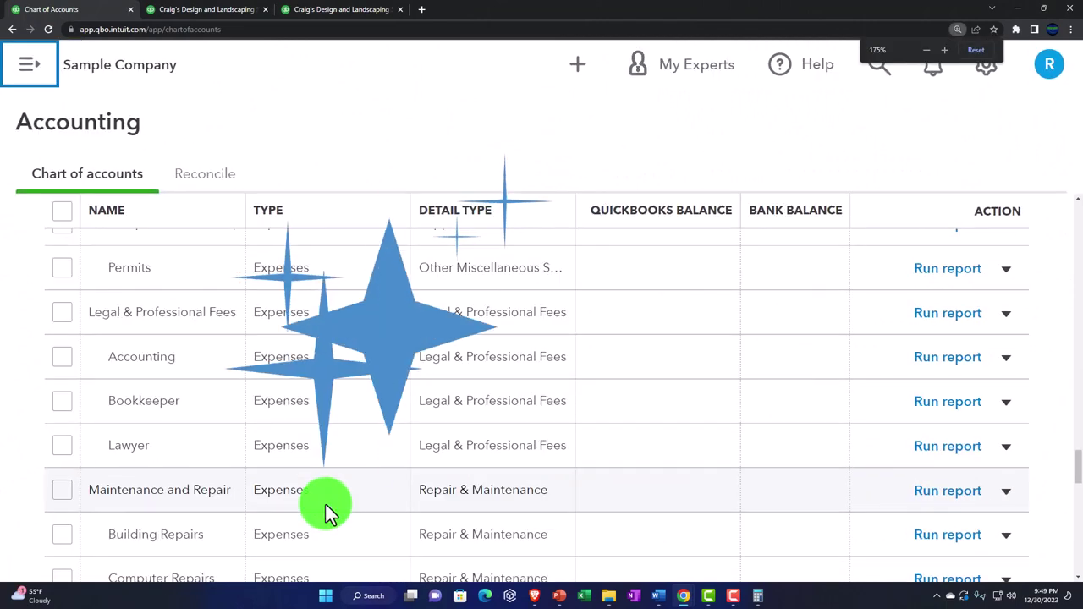
scroll(325, 503, down, 1)
scroll(325, 503, down, 1)
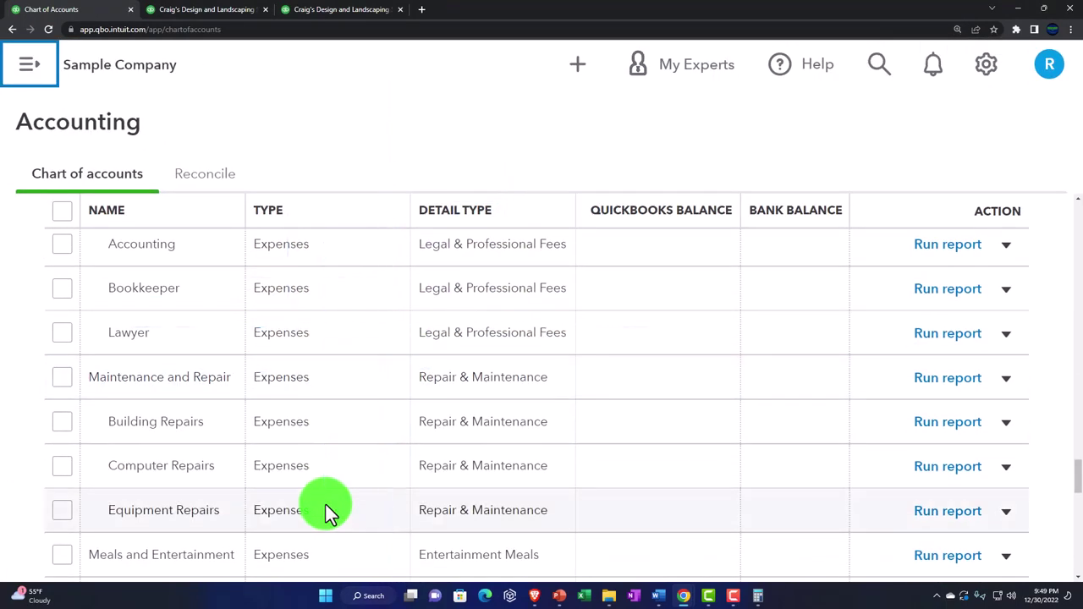
scroll(325, 503, down, 1)
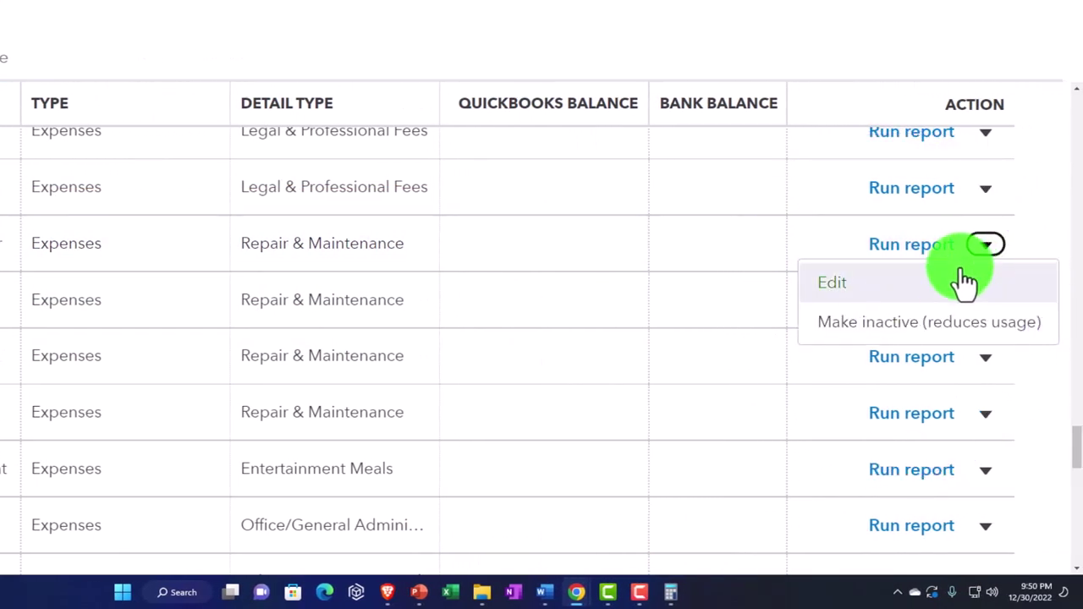
click(986, 248)
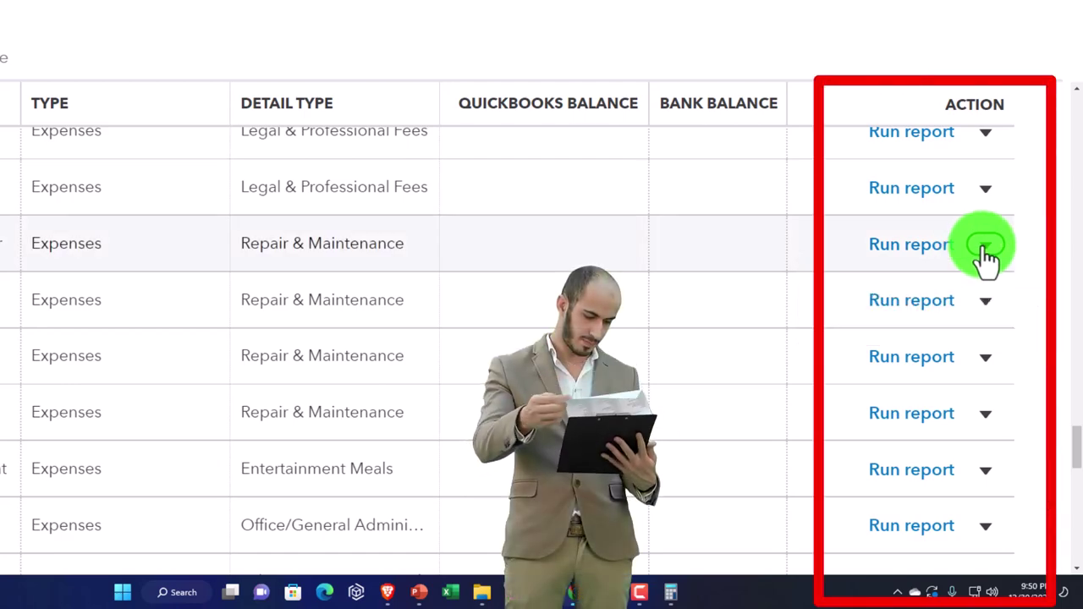
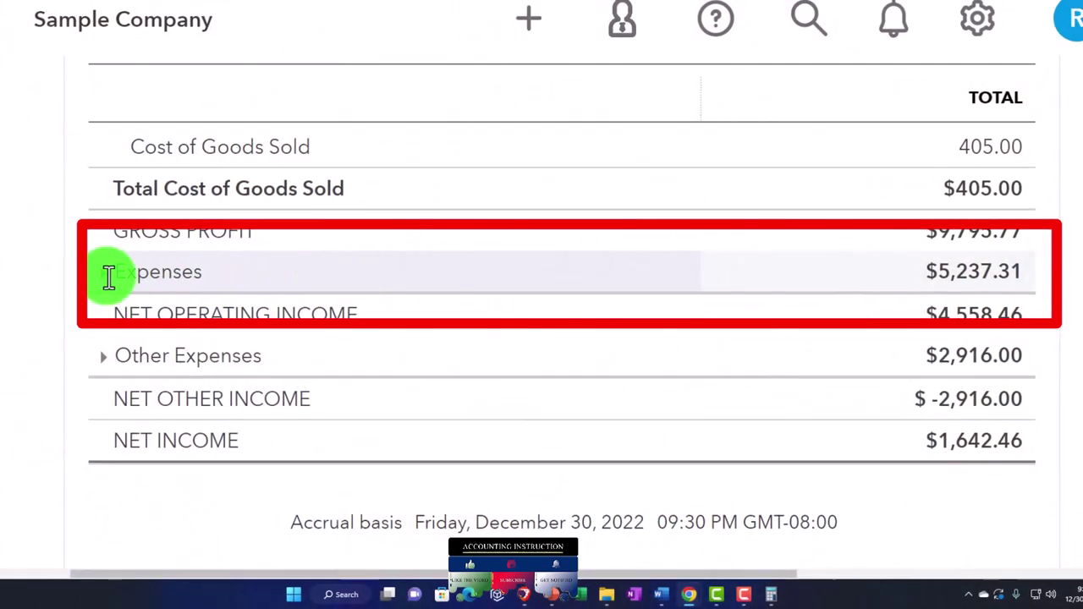
Step: Expand the Expenses section on the Profit and Loss report and look through its accounts from Advertising to Legal & Professional Fees
click(105, 274)
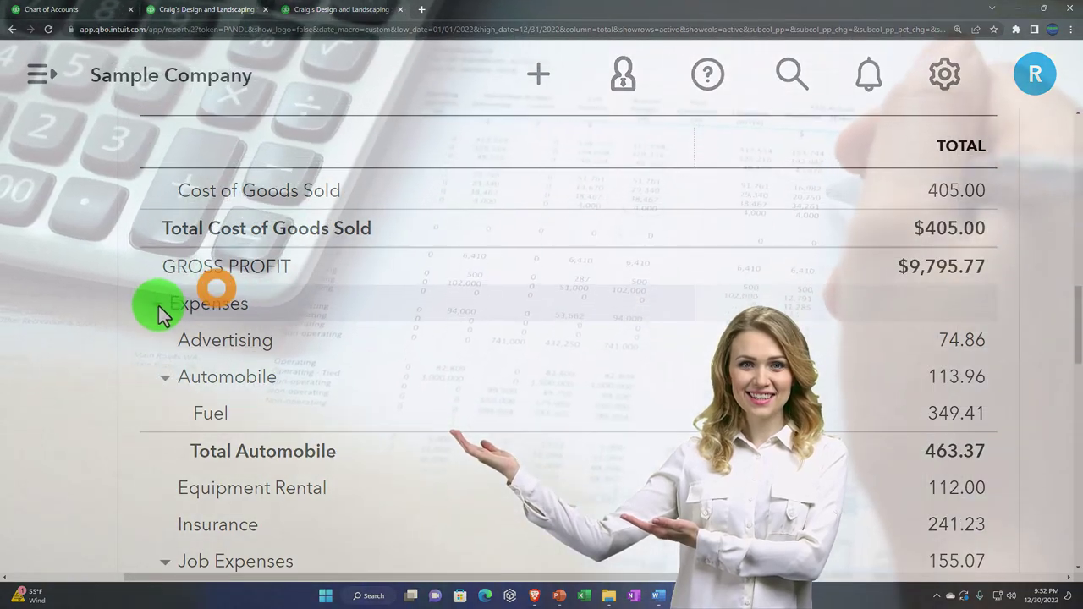
click(158, 306)
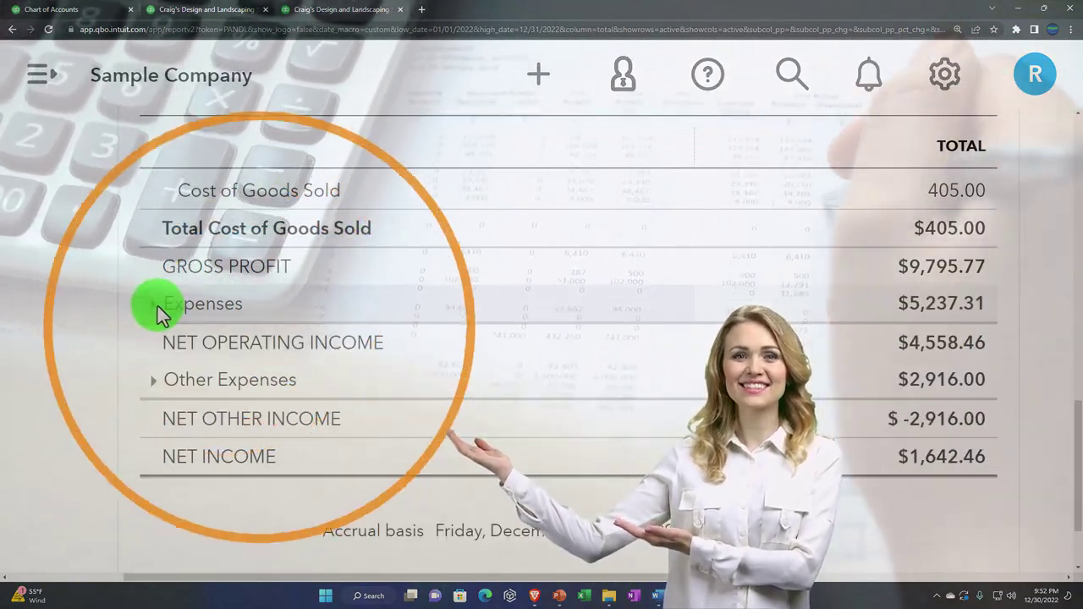
click(158, 306)
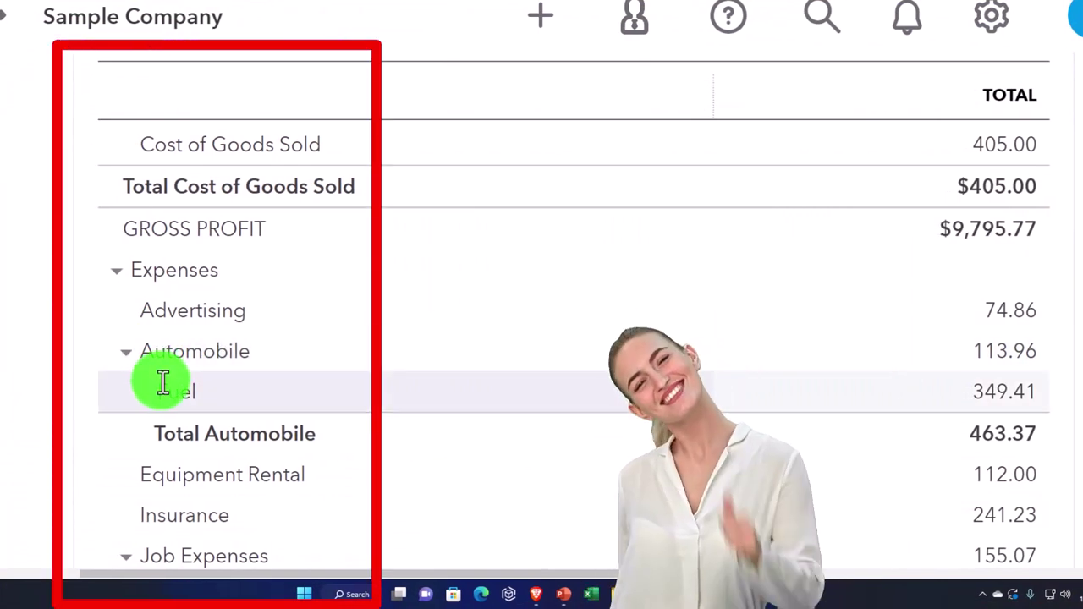
scroll(136, 393, down, 3)
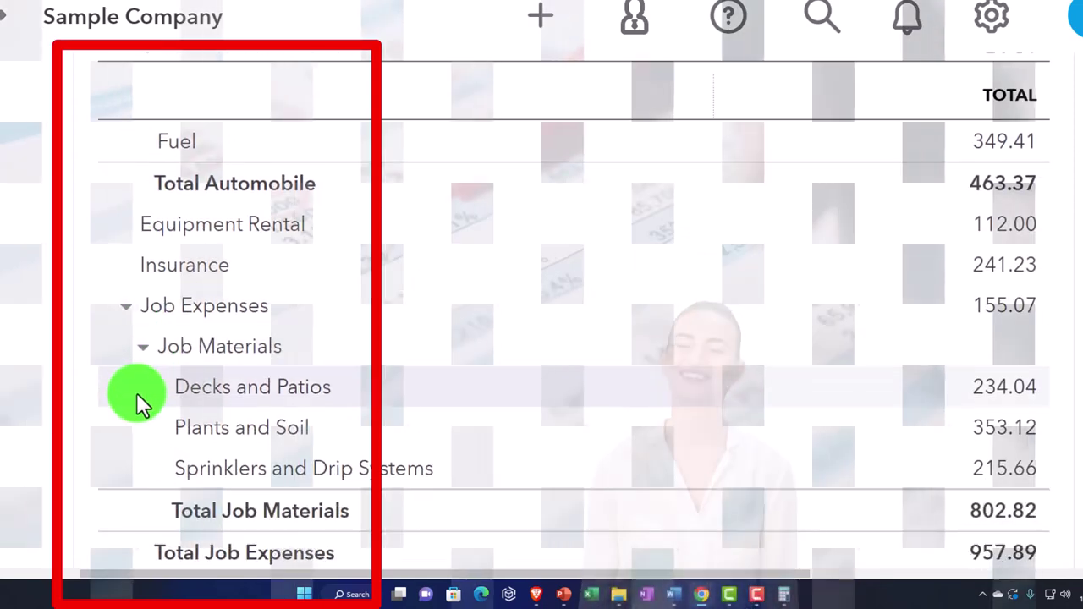
scroll(136, 392, down, 3)
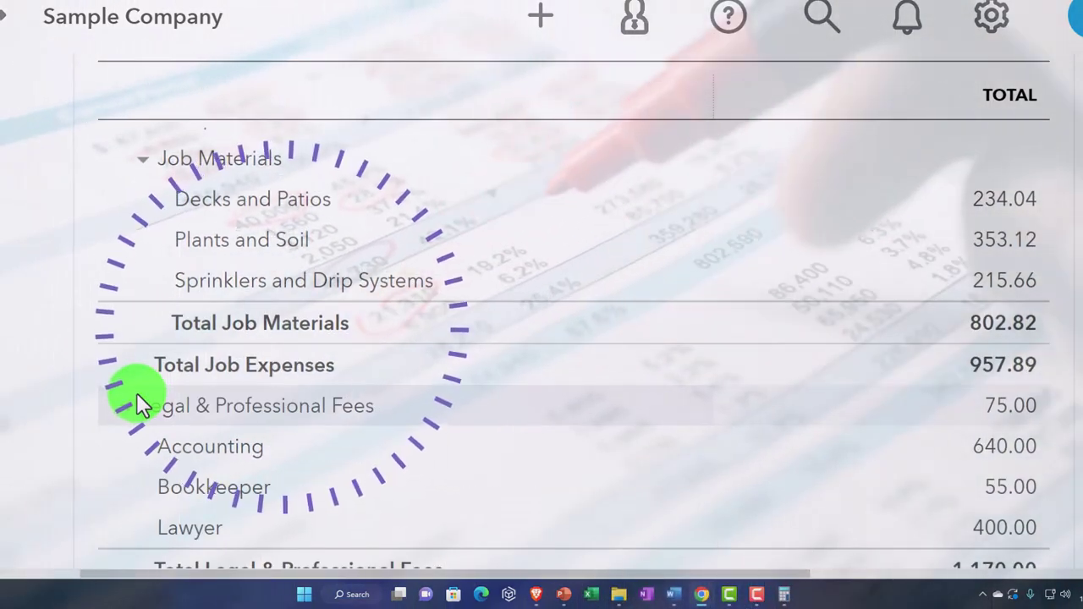
scroll(136, 392, up, 4)
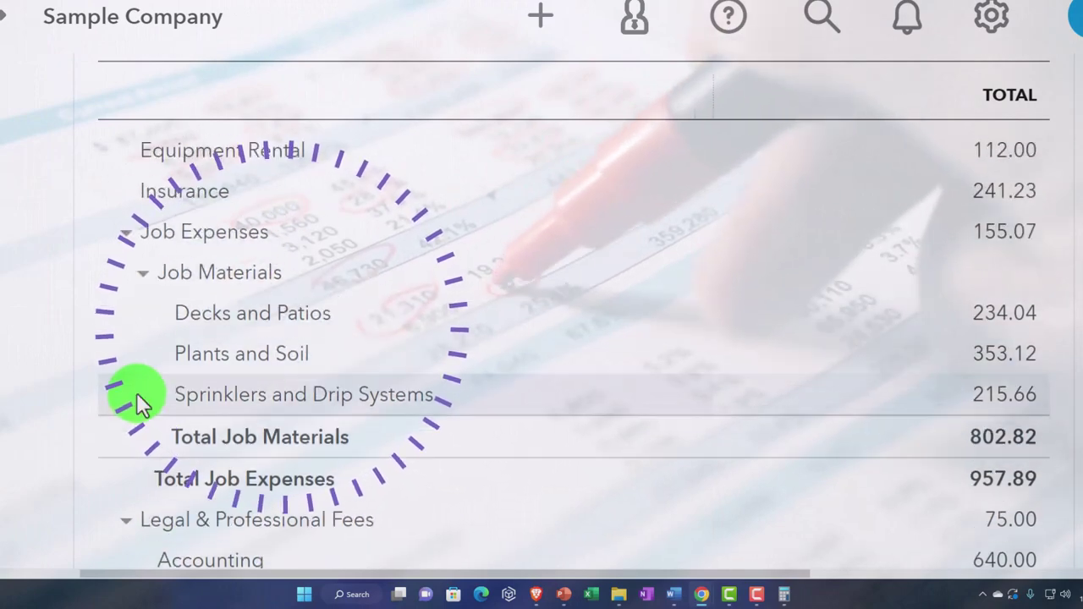
scroll(137, 392, up, 2)
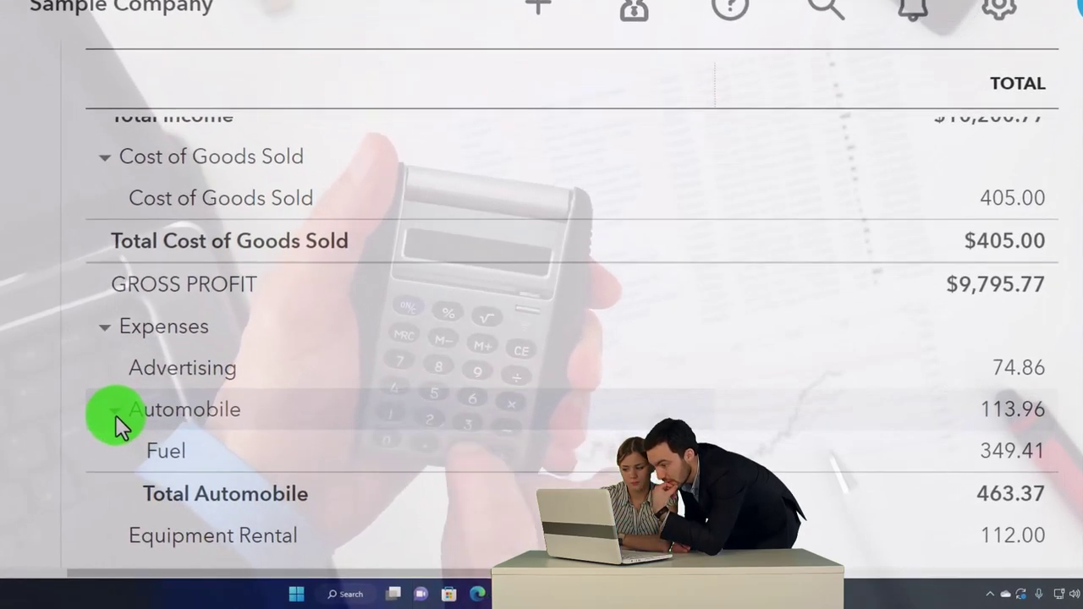
Step: Sort the Profit and Loss report by total in descending order
scroll(115, 414, up, 3)
scroll(115, 414, up, 10)
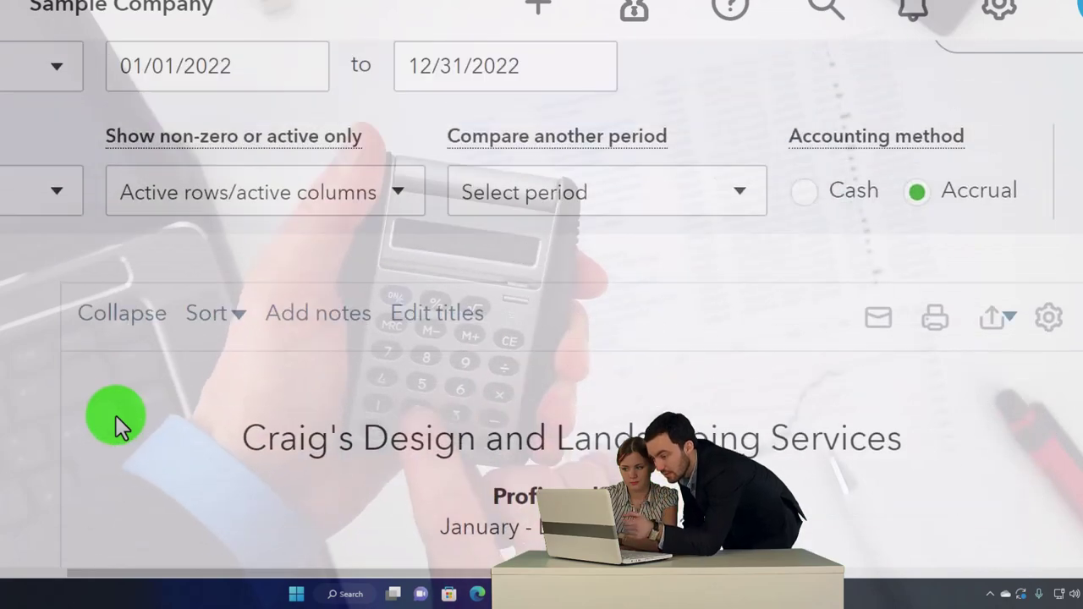
click(227, 316)
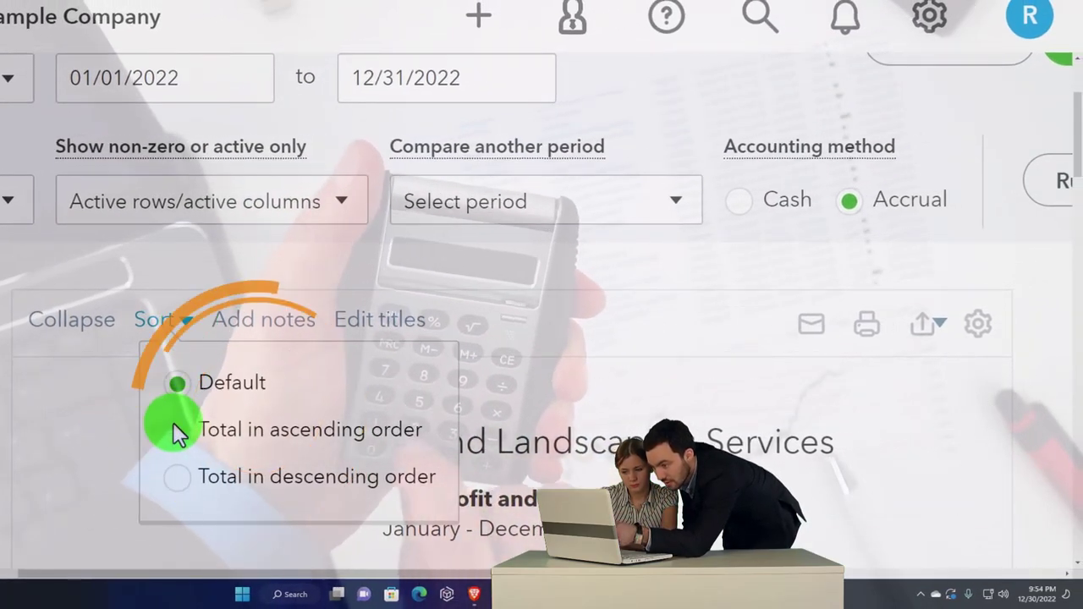
click(180, 491)
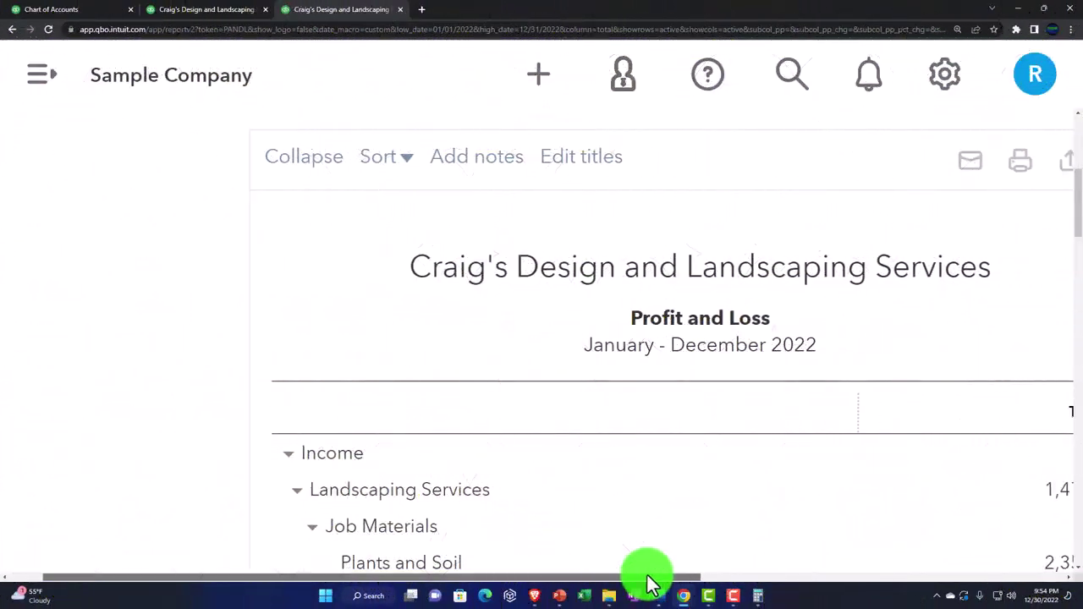
Step: Look through the sorted Profit and Loss report from Income and Cost of Goods Sold through Expenses to Net Income
drag(646, 581, 703, 587)
scroll(604, 462, down, 10)
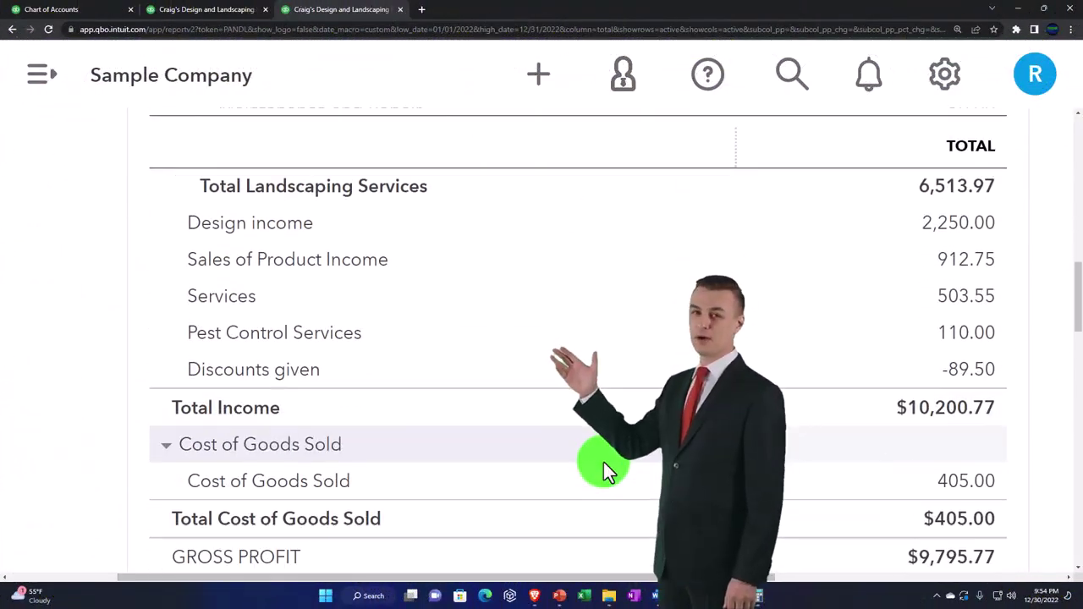
scroll(604, 462, down, 5)
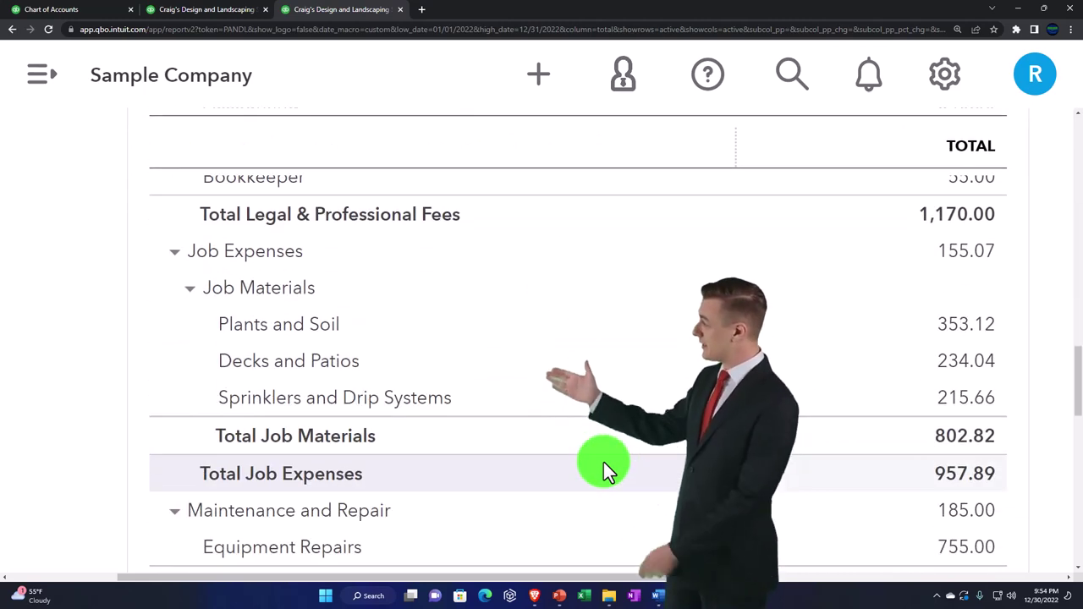
scroll(603, 462, down, 2)
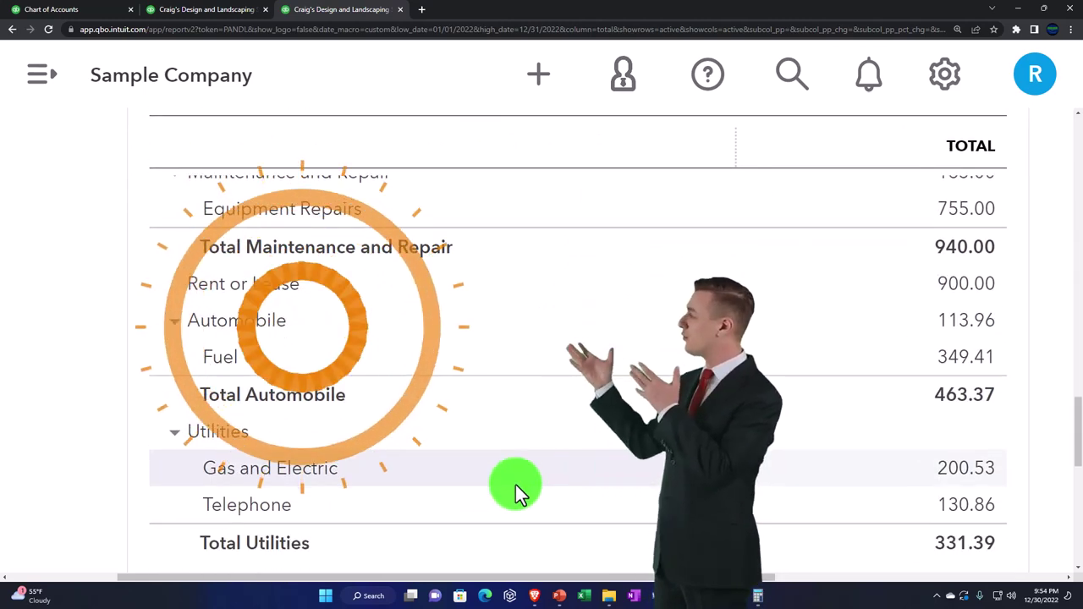
scroll(324, 476, down, 1)
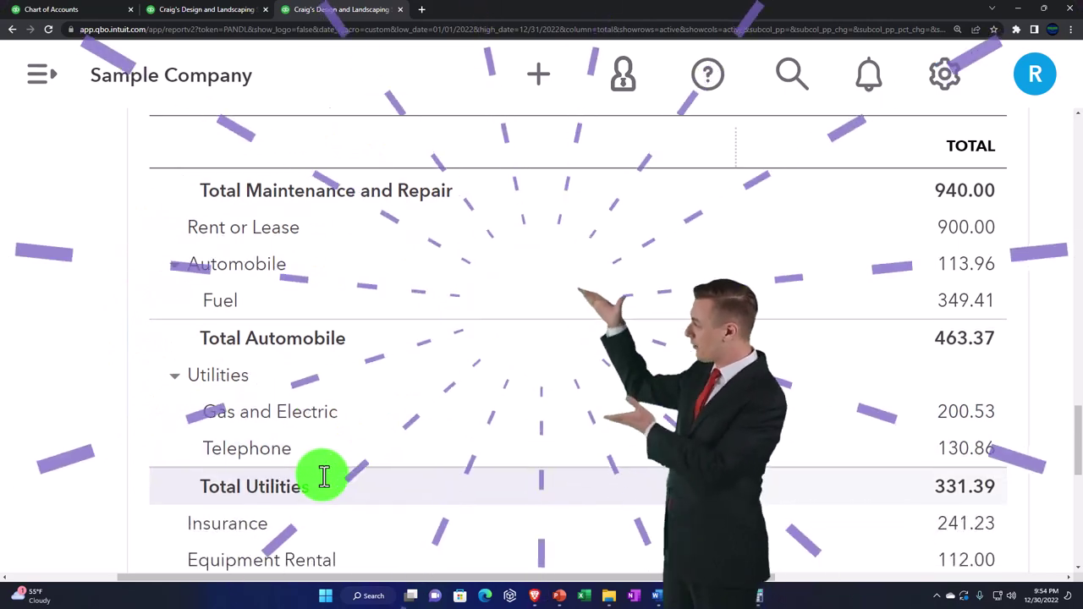
scroll(321, 477, down, 1)
scroll(269, 414, down, 1)
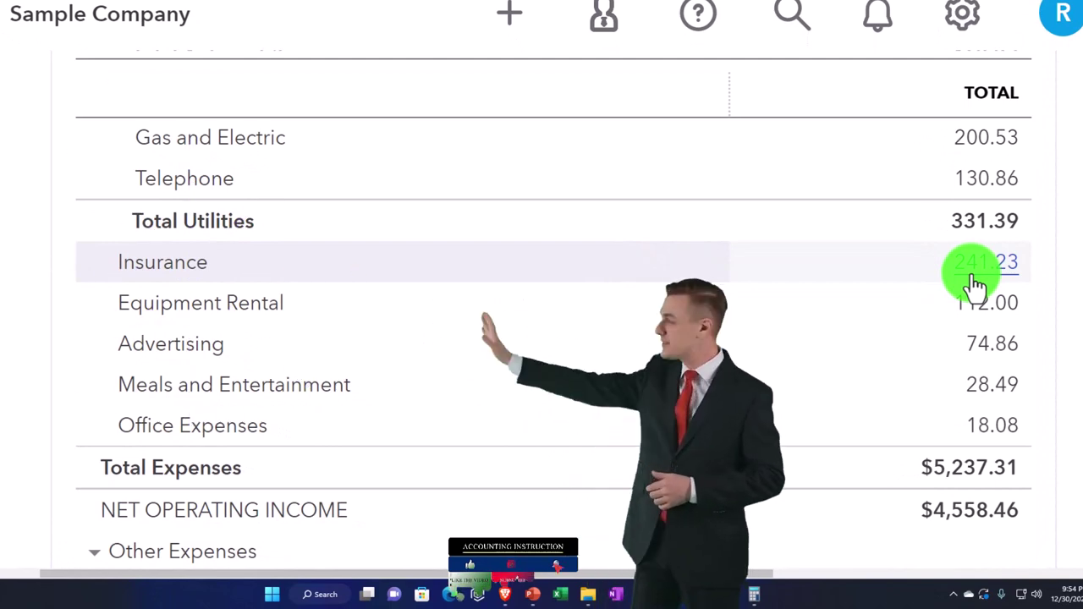
scroll(971, 302, down, 2)
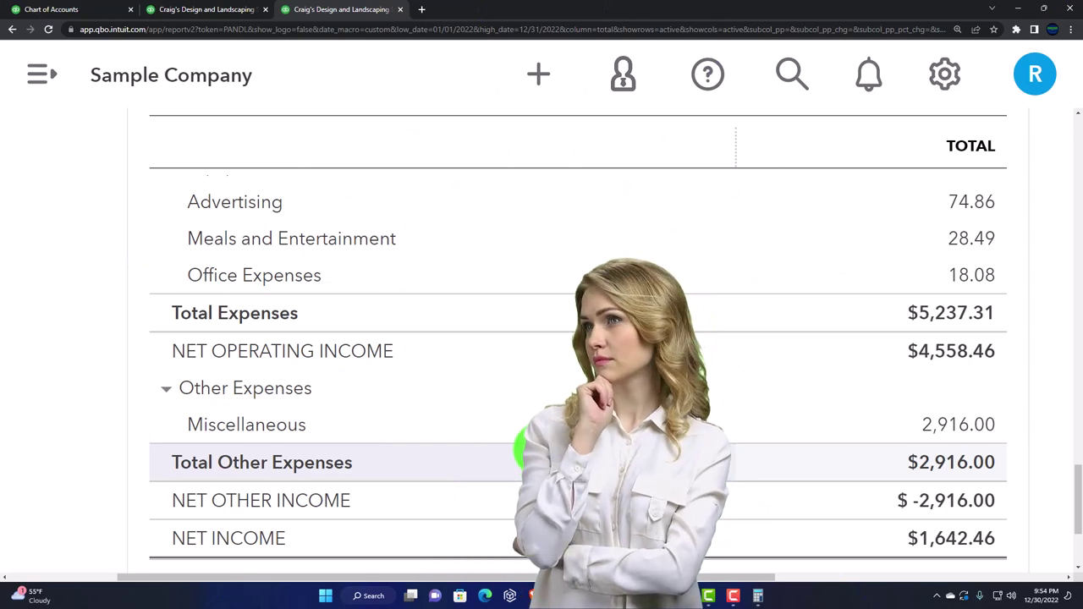
scroll(518, 454, up, 1)
scroll(518, 448, up, 1)
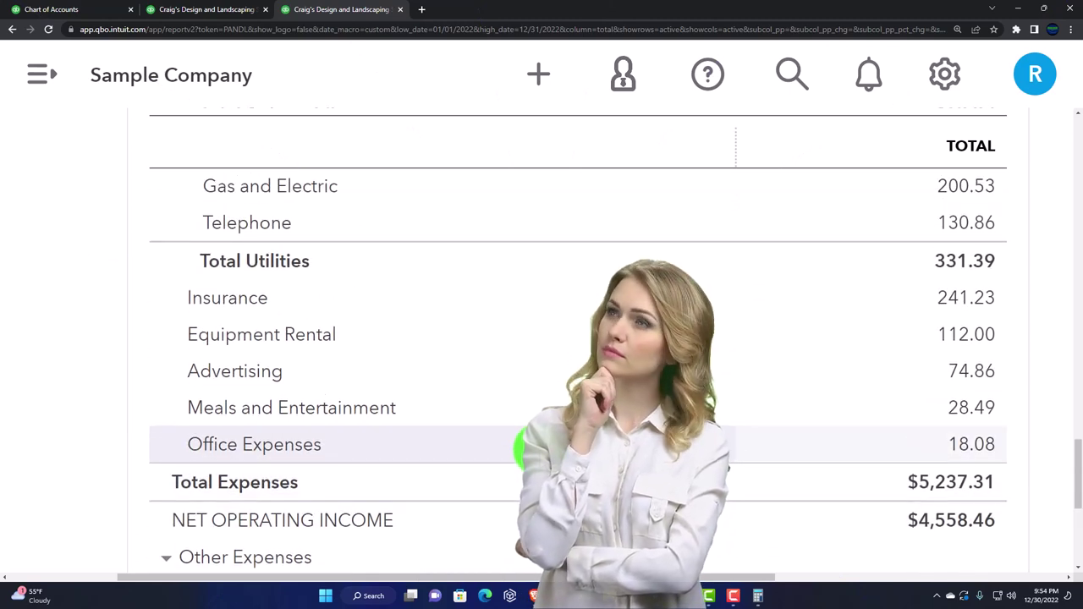
Step: Restore the Profit and Loss report to the Default sort order, leaving the active rows and columns setting as it is
scroll(518, 448, up, 10)
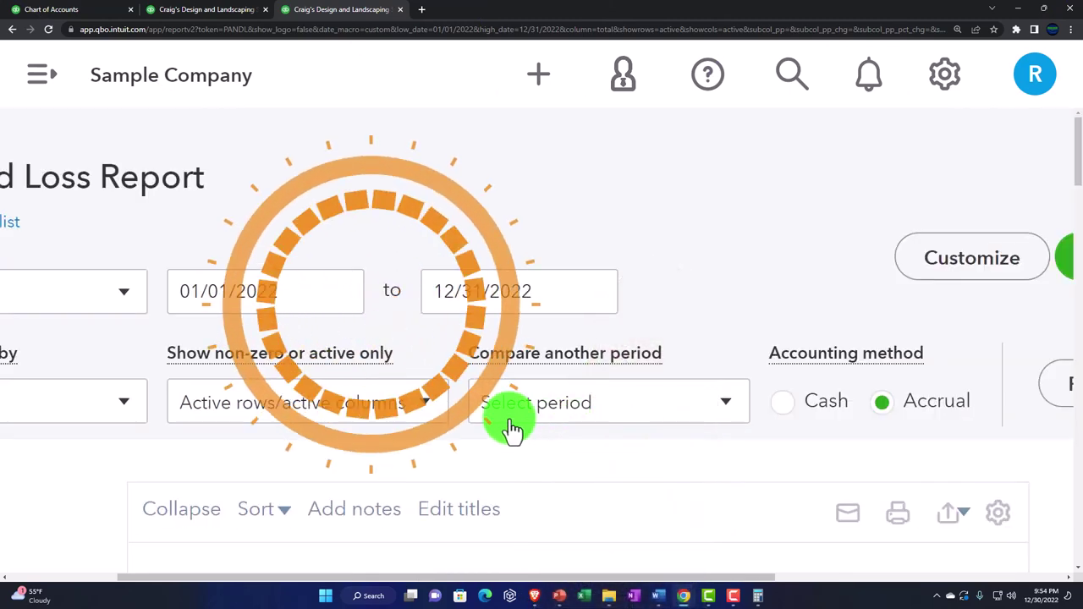
drag(468, 582, 346, 512)
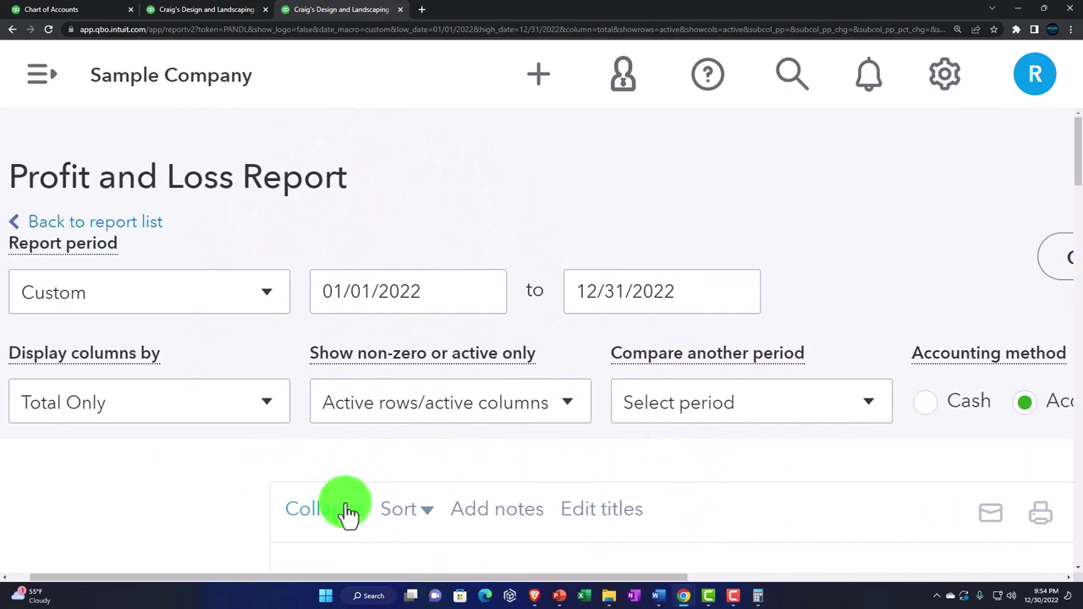
click(561, 415)
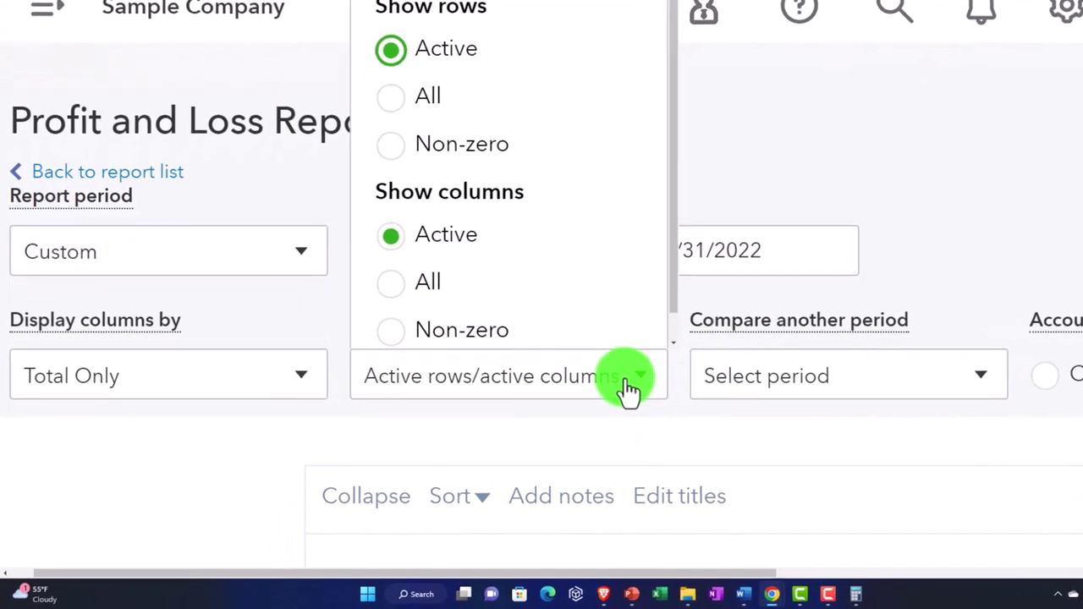
click(651, 380)
scroll(508, 428, down, 1)
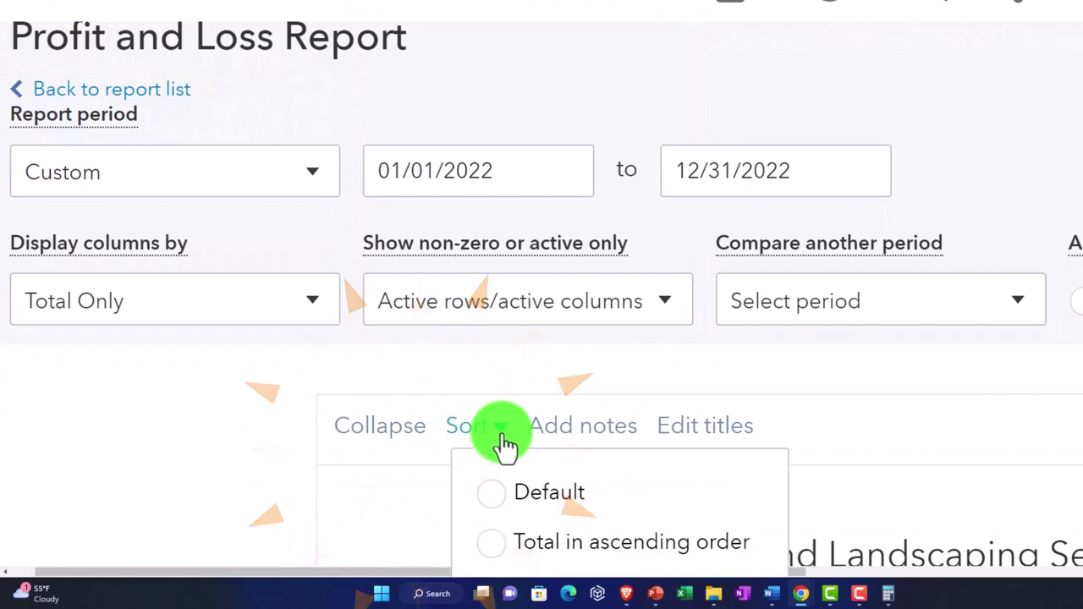
click(489, 492)
Step: Collapse the Job Expenses group within Expenses on the Profit and Loss report, and expand it again
scroll(524, 474, down, 3)
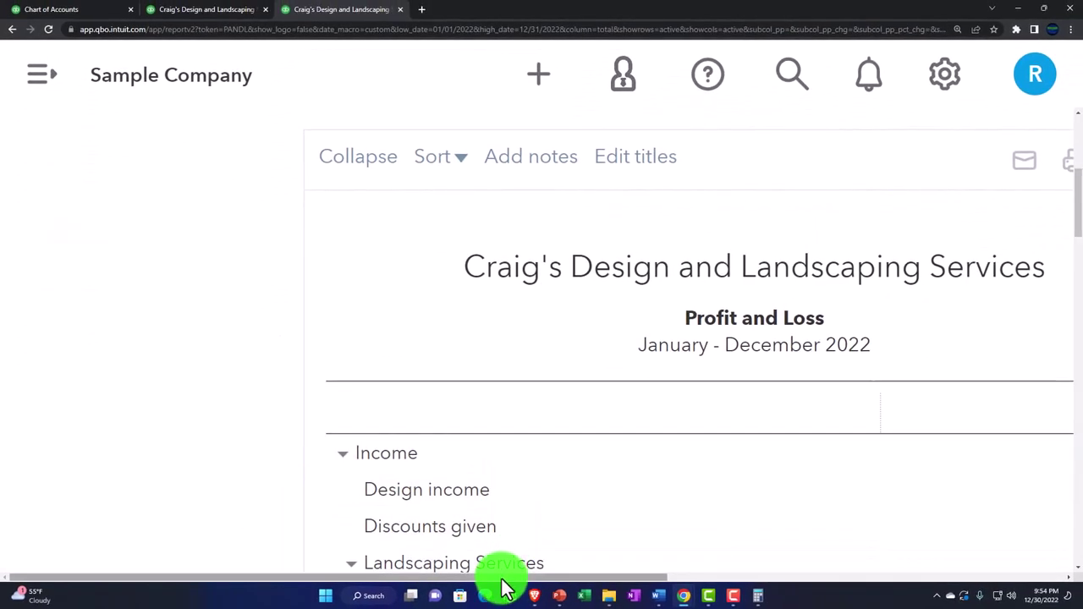
scroll(500, 464, right, 3)
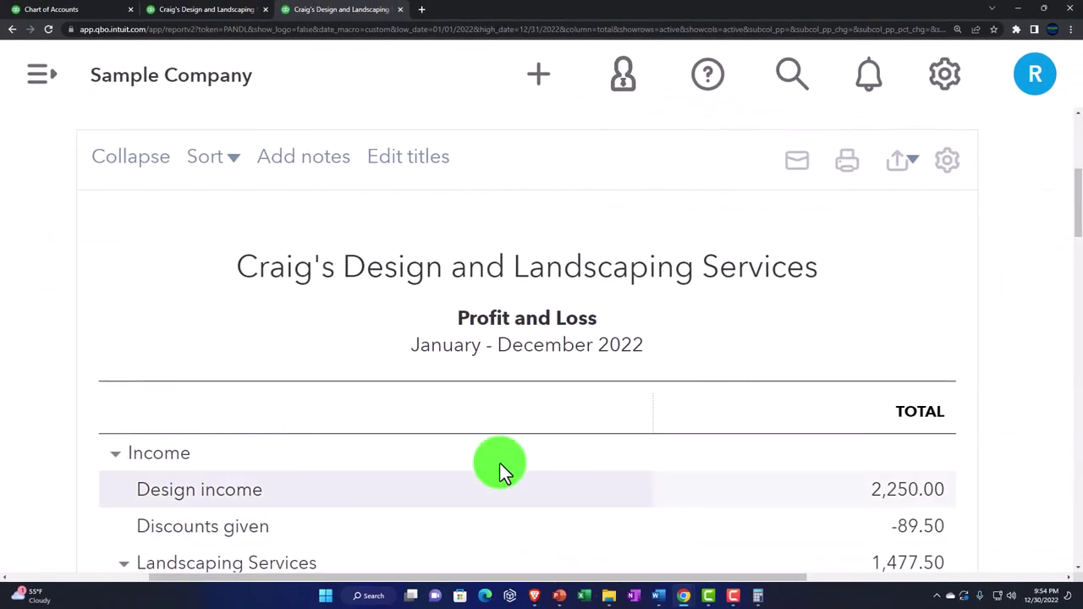
scroll(430, 495, down, 10)
scroll(430, 489, down, 2)
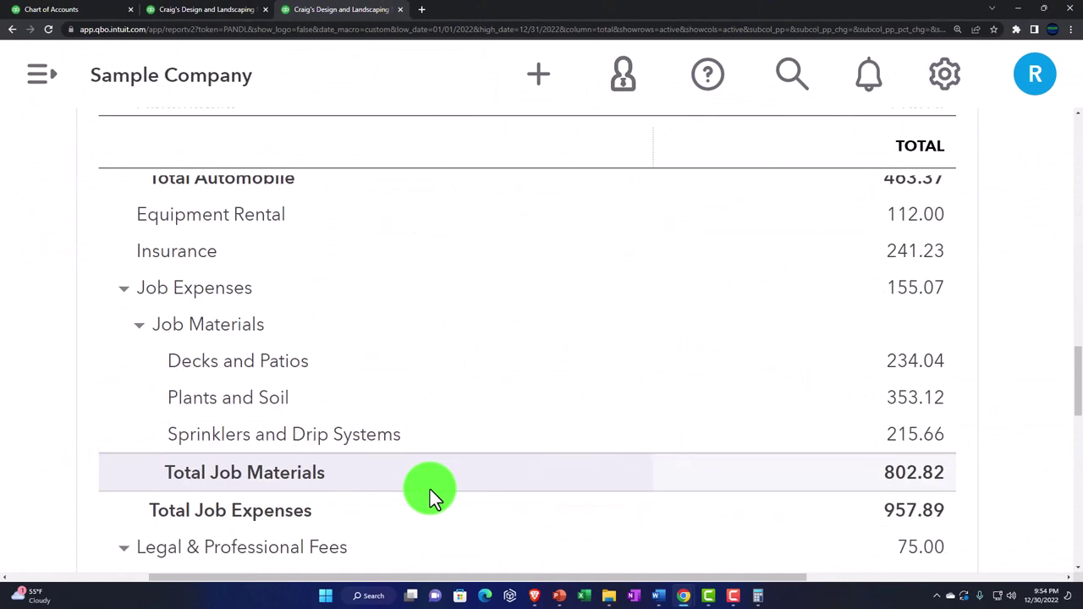
scroll(237, 430, up, 3)
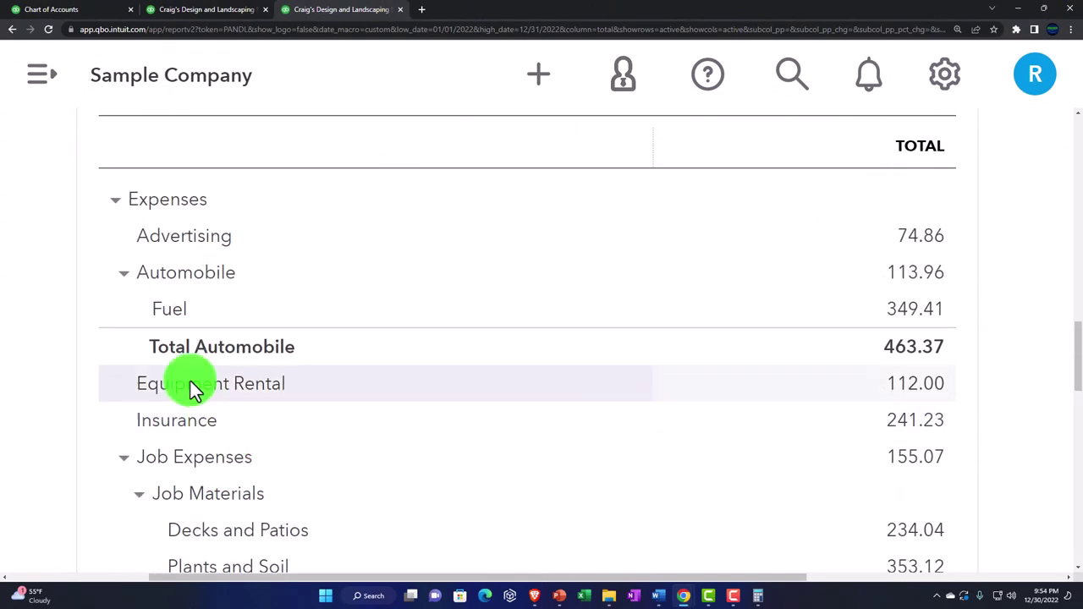
scroll(133, 406, down, 1)
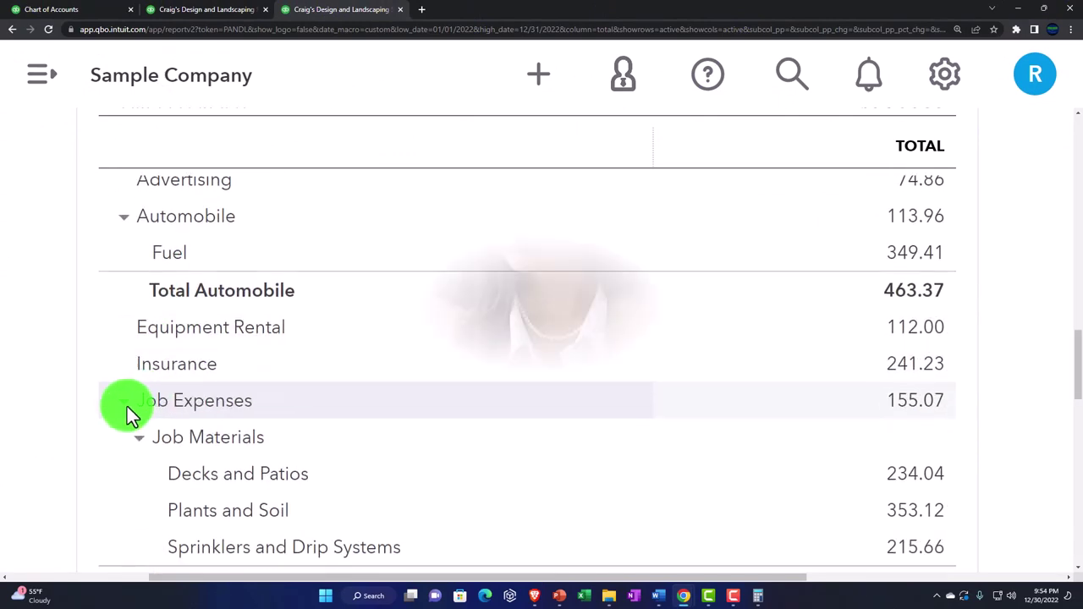
click(127, 405)
scroll(127, 394, down, 1)
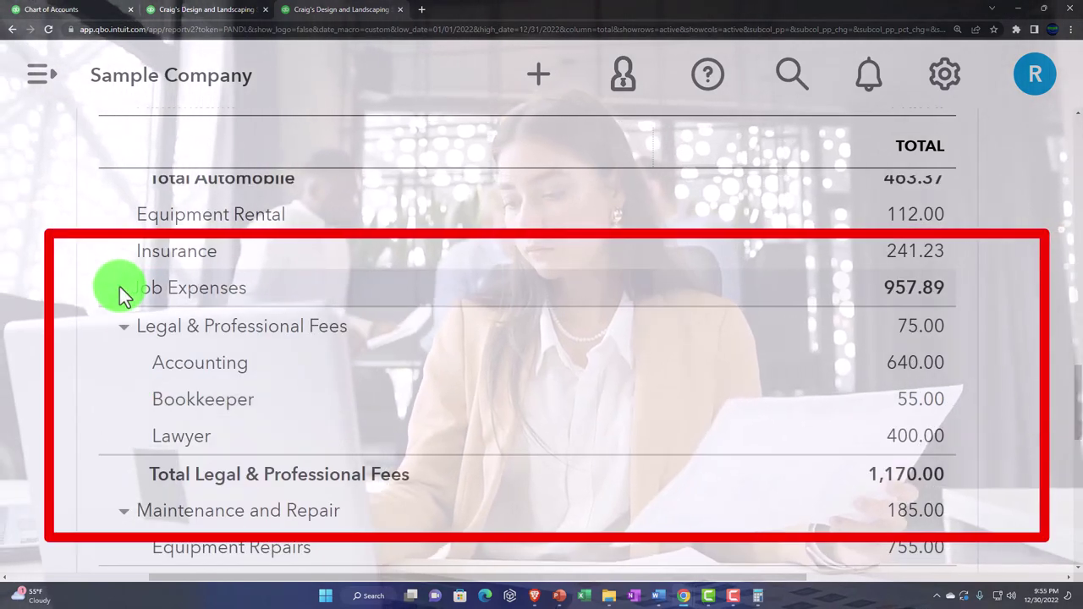
click(121, 288)
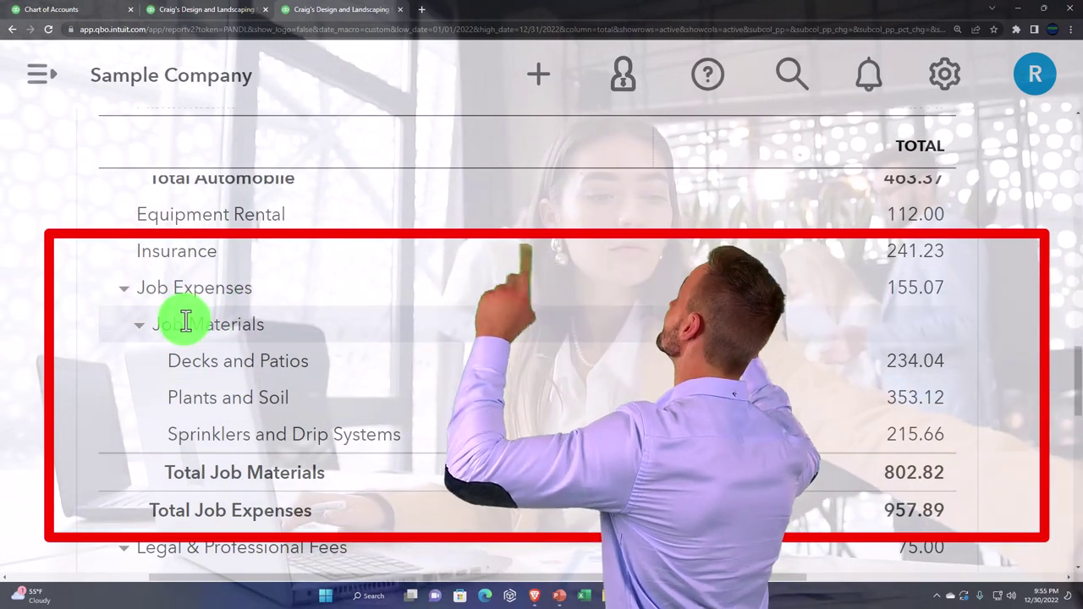
Step: Compare the Job Materials subaccounts with their total by collapsing and re-expanding the Job Materials group
click(917, 429)
click(920, 480)
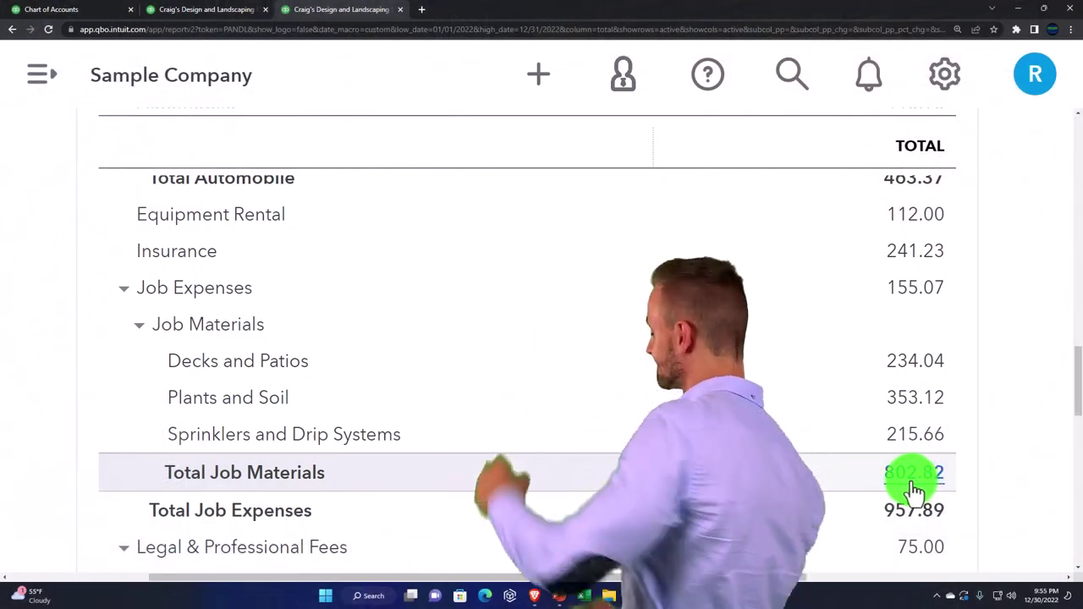
click(140, 325)
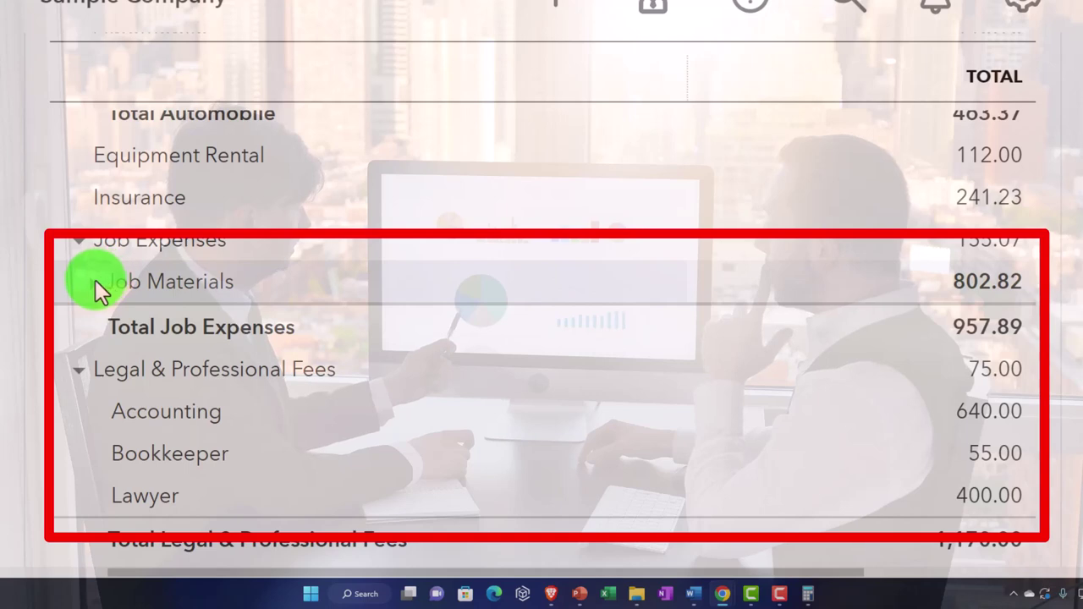
click(95, 282)
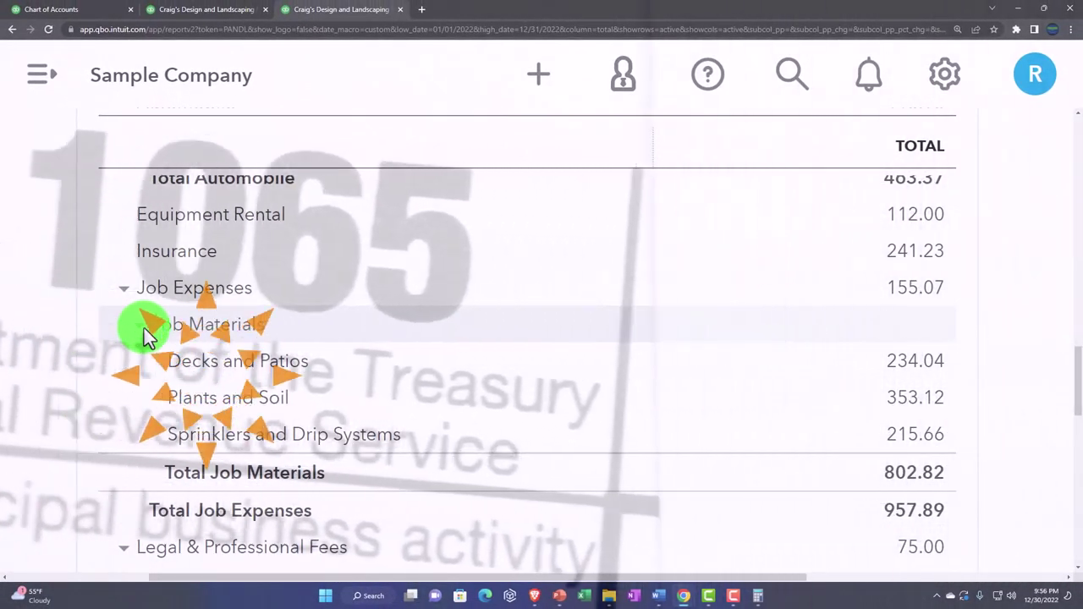
click(141, 327)
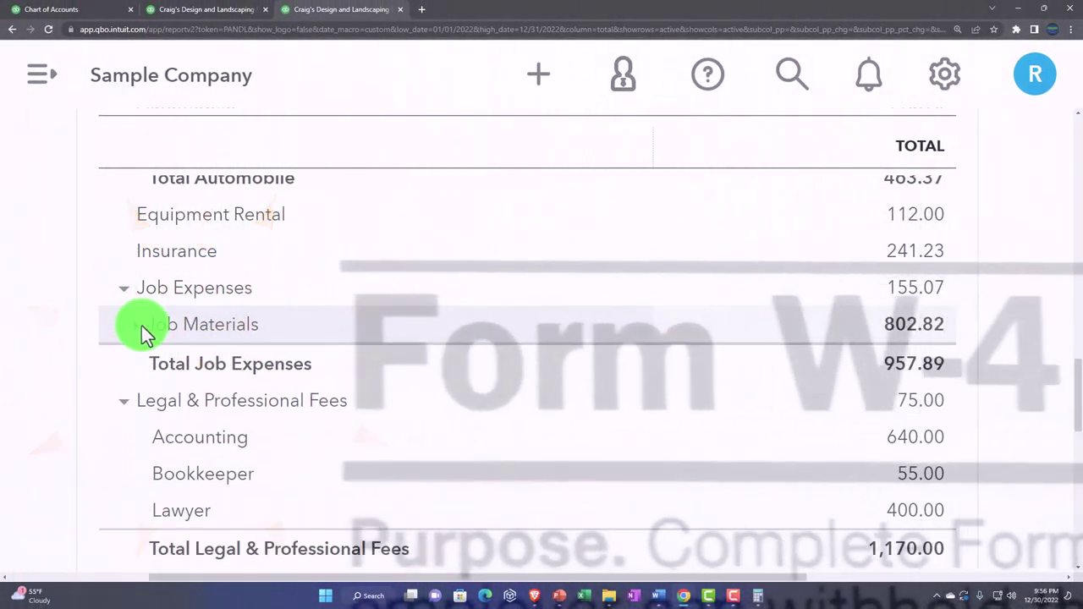
click(141, 326)
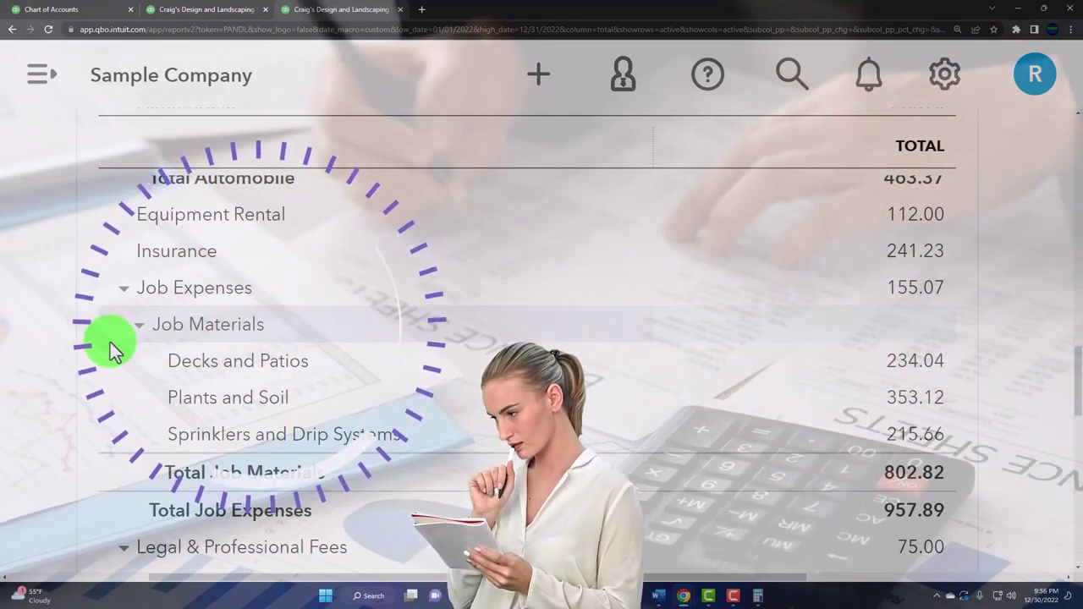
Step: Collapse the Legal & Professional Fees group on the Profit and Loss report
scroll(110, 343, down, 2)
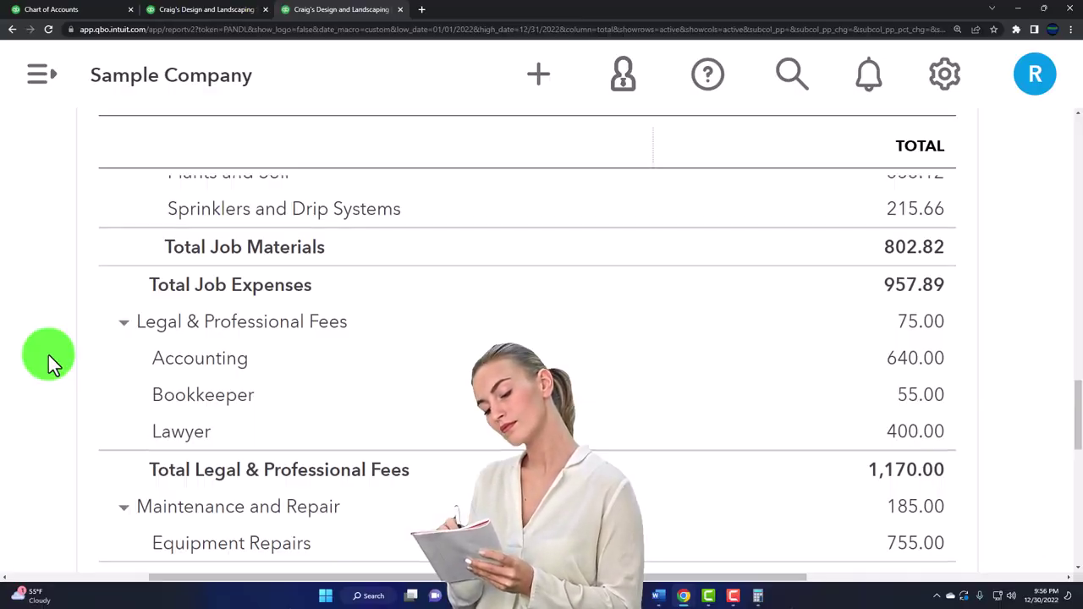
scroll(48, 354, down, 1)
click(121, 266)
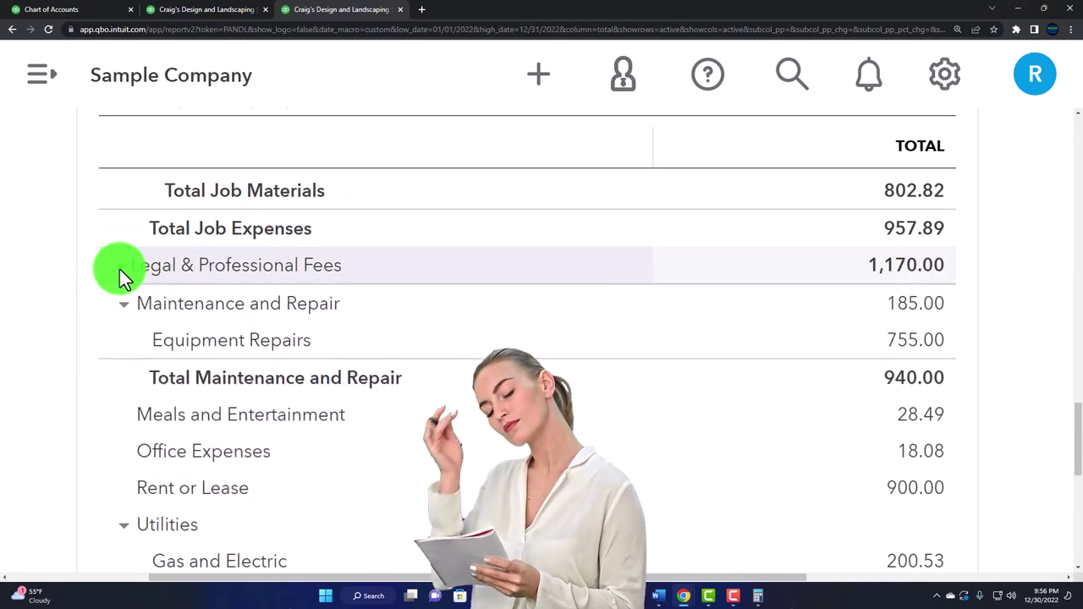
Step: Expand the Legal & Professional Fees group again, and collapse and re-expand Maintenance and Repair to compare its subaccounts with the total
click(120, 269)
scroll(85, 314, down, 1)
click(126, 388)
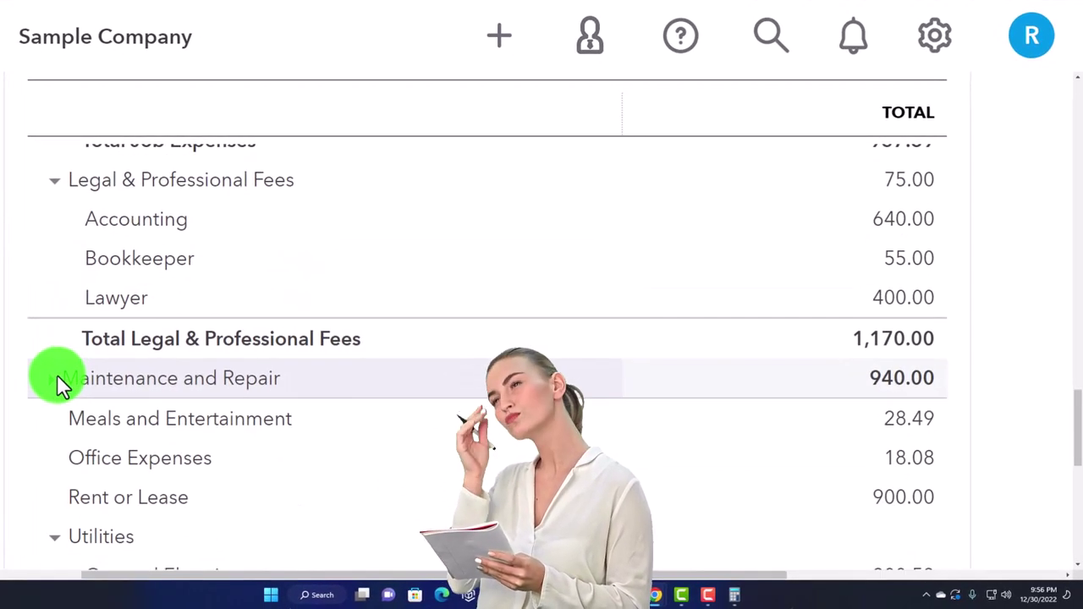
click(57, 379)
Step: Collapse and re-expand the Utilities group to compare the Gas and Electric and Telephone subaccounts with their total
scroll(51, 376, down, 3)
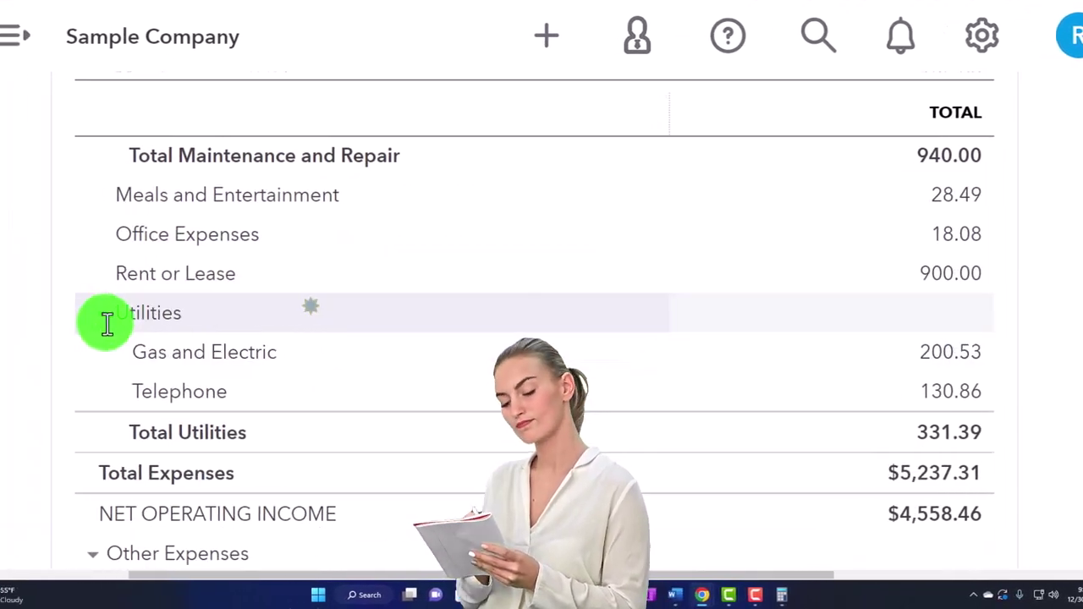
click(101, 312)
click(101, 312)
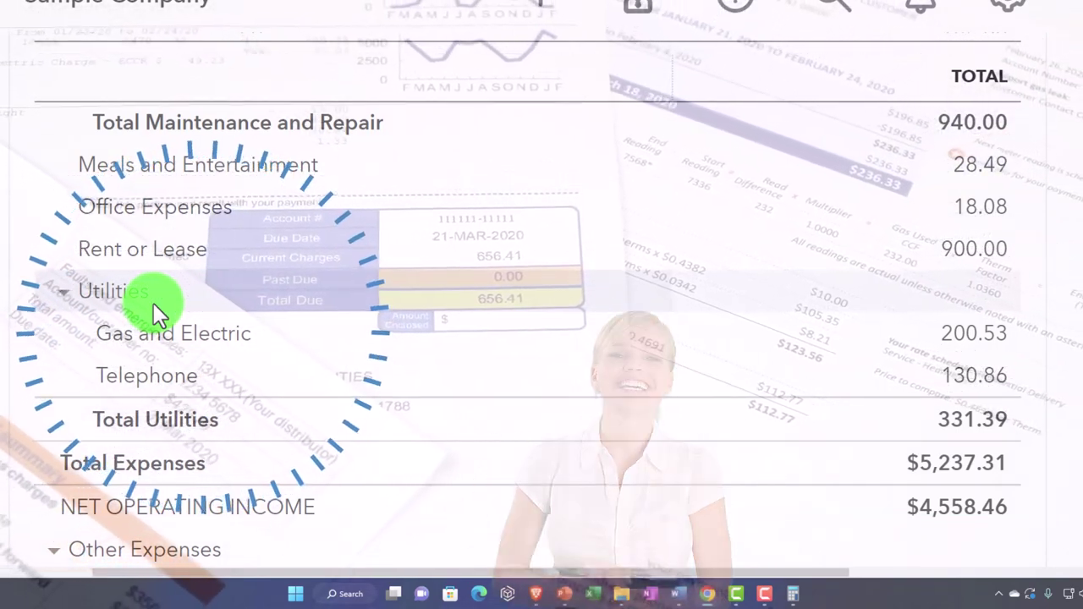
Step: Bring up the calculator and place it over the middle of the Profit and Loss report
scroll(153, 303, down, 1)
scroll(153, 303, down, 1)
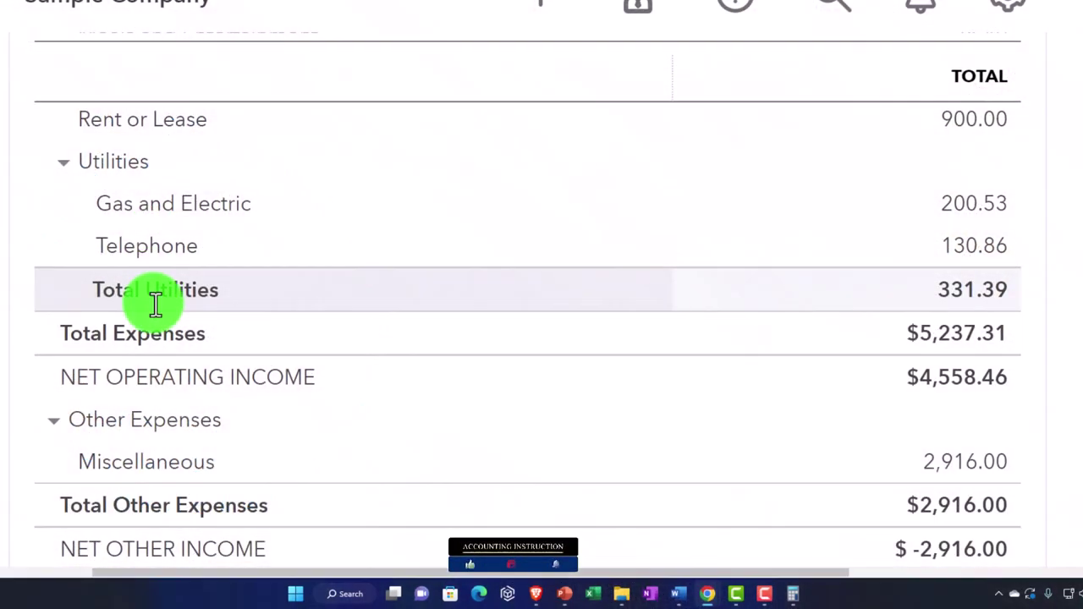
scroll(153, 303, down, 1)
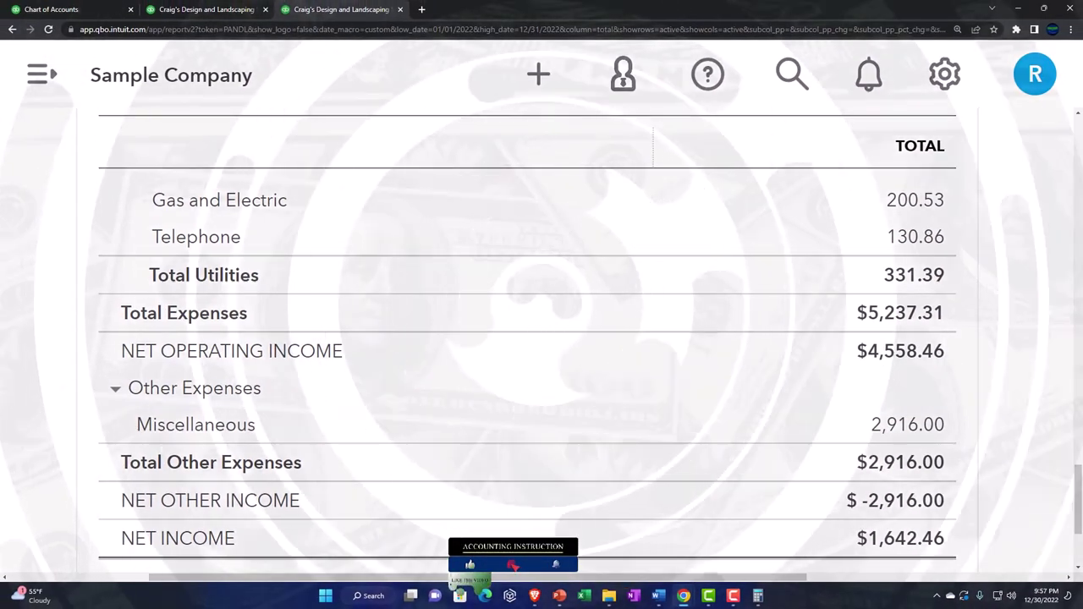
click(757, 595)
drag(725, 236, 584, 228)
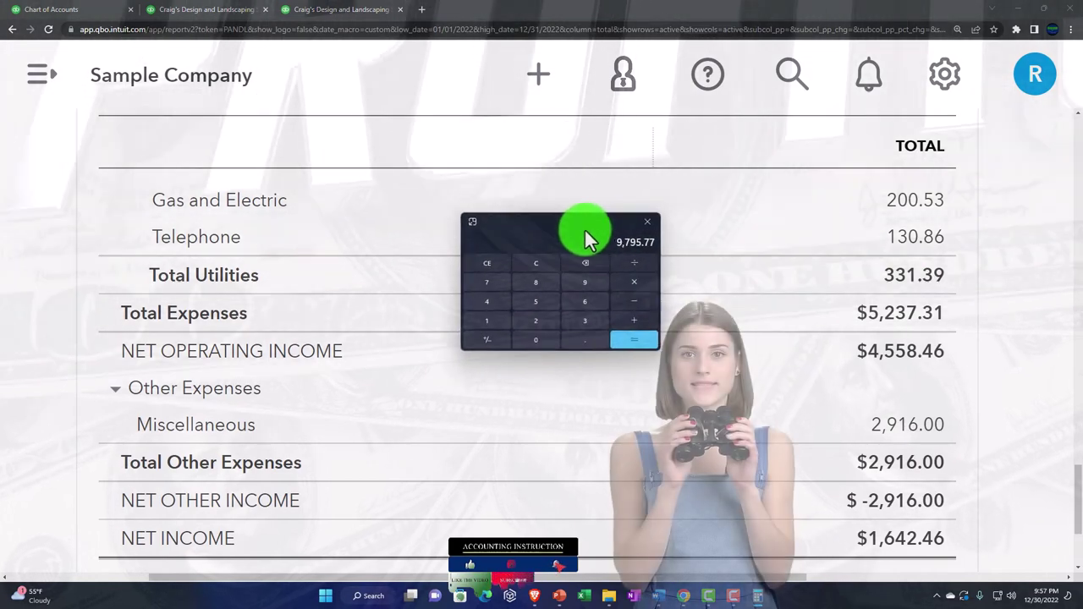
Step: Collapse the Income and Expenses groups on the Profit and Loss report to show only their totals
scroll(747, 338, up, 5)
scroll(745, 339, up, 10)
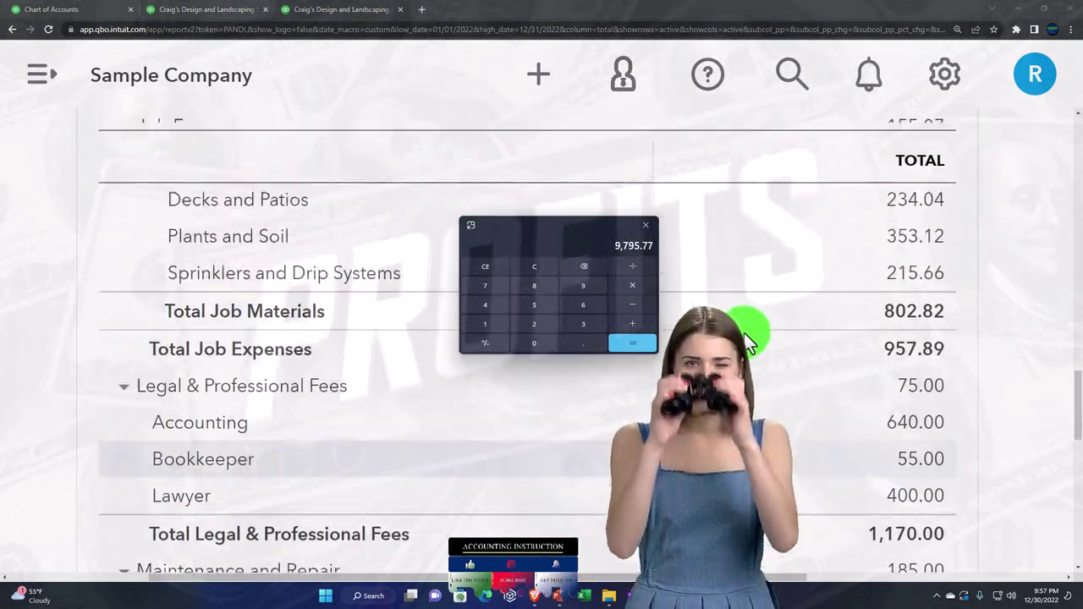
scroll(744, 334, up, 8)
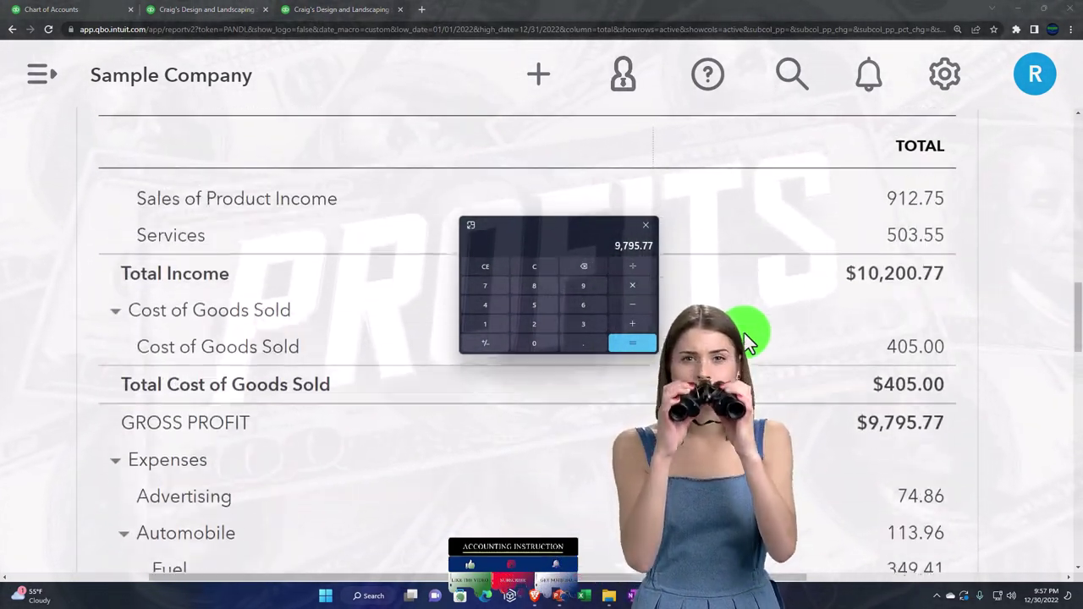
scroll(747, 342, up, 10)
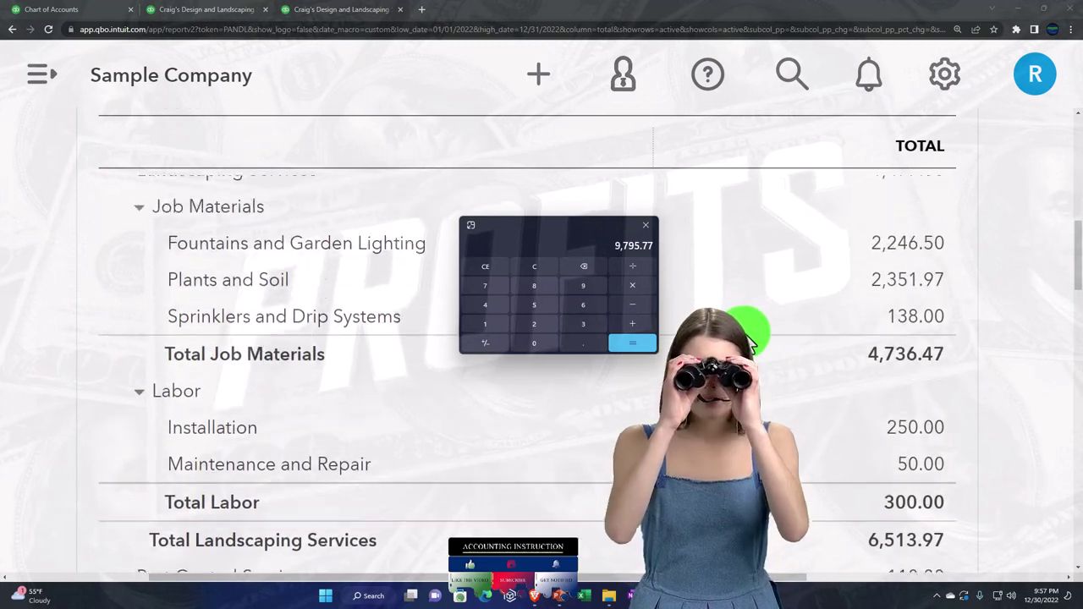
scroll(749, 335, down, 6)
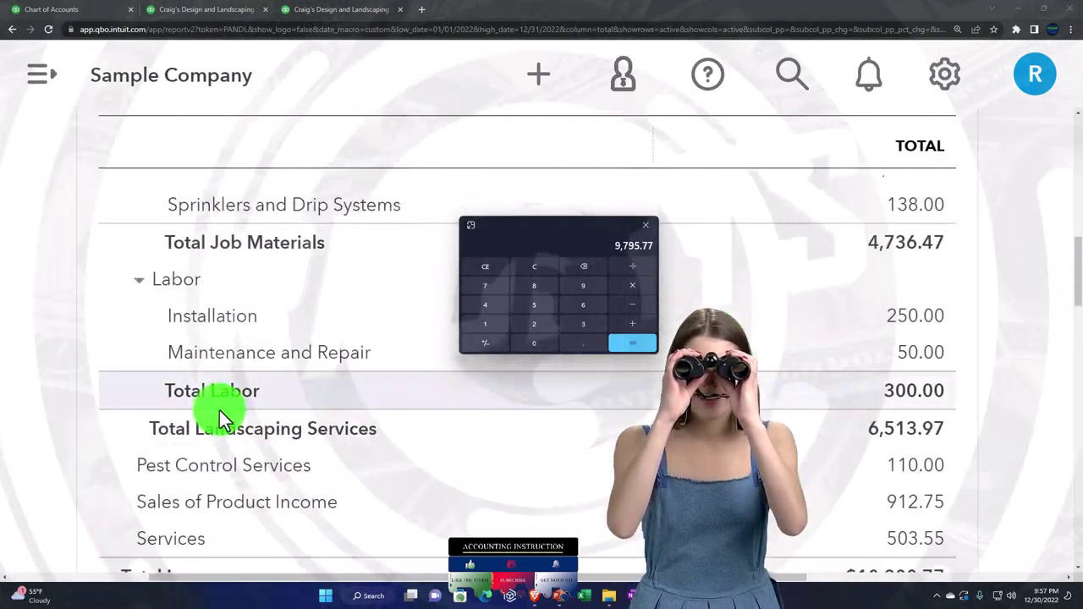
scroll(222, 415, up, 5)
click(115, 283)
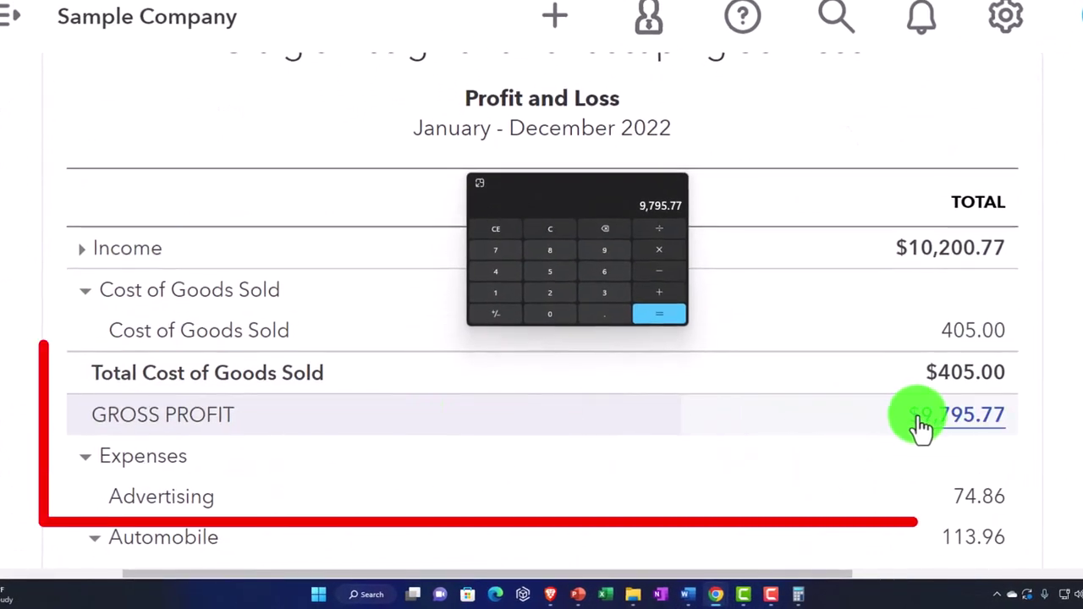
click(83, 456)
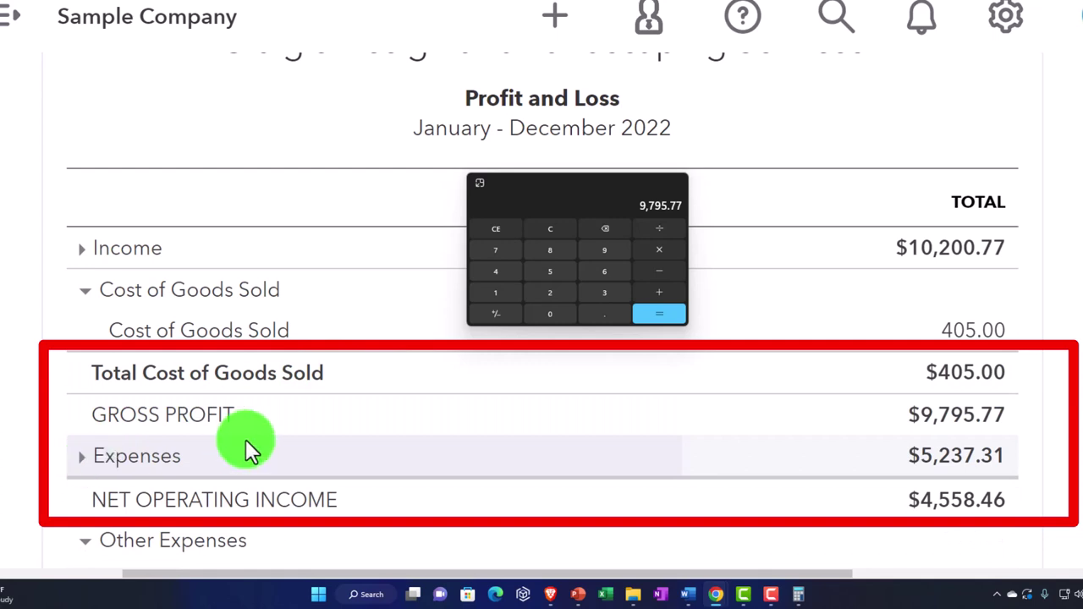
Step: Subtract the expenses of 5,237.31 from gross profit on the calculator, and move the calculator off the report
click(658, 272)
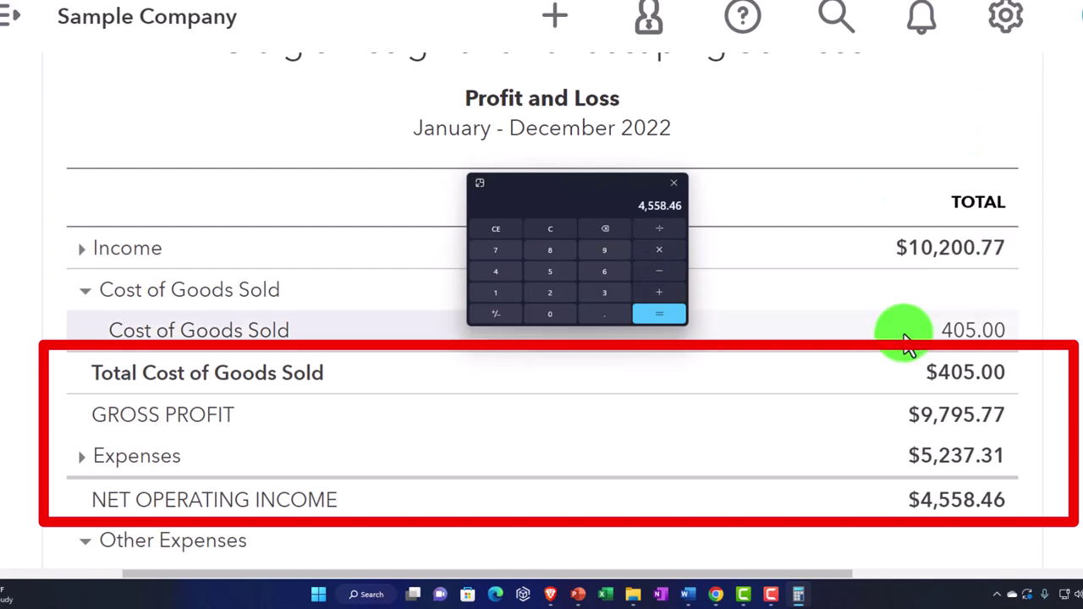
drag(567, 182, 1082, 194)
Step: Bring the calculator back over the report and subtract the Other Expenses of 2916 from net operating income to check net income
scroll(727, 358, down, 2)
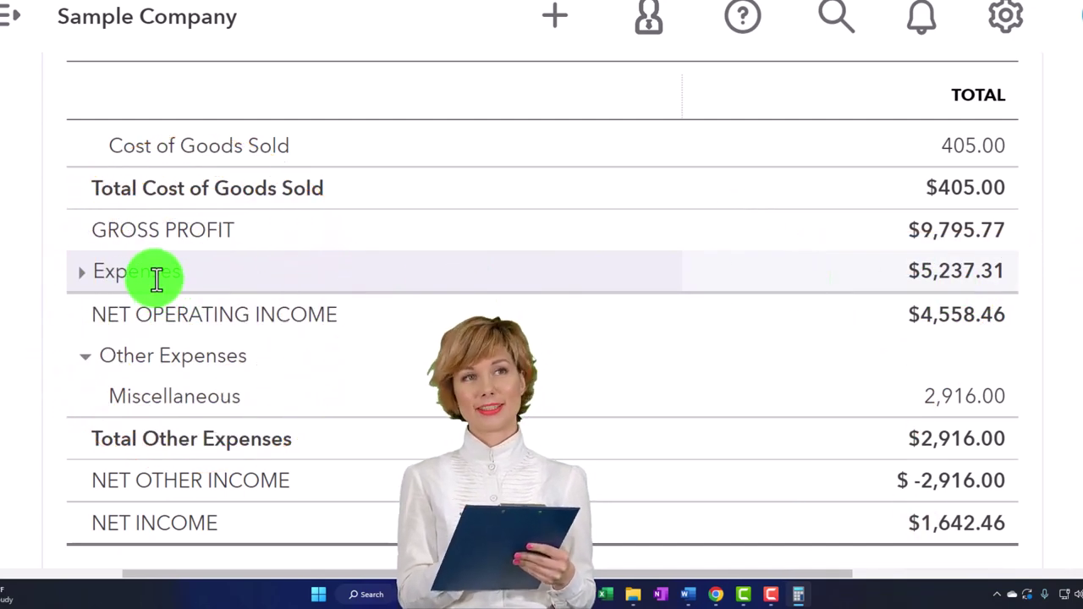
scroll(157, 279, up, 5)
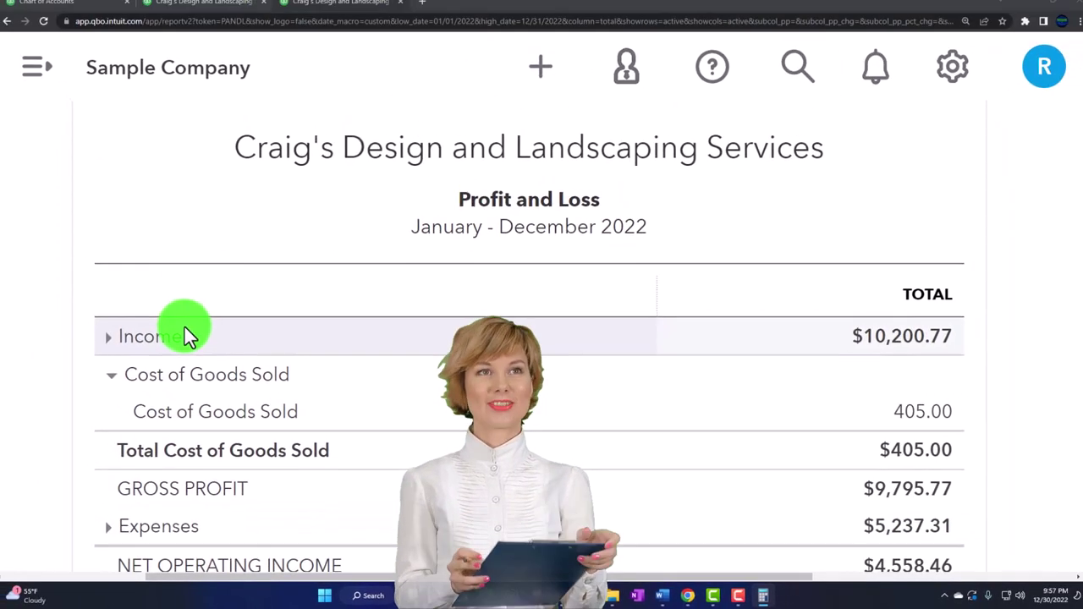
scroll(186, 329, down, 3)
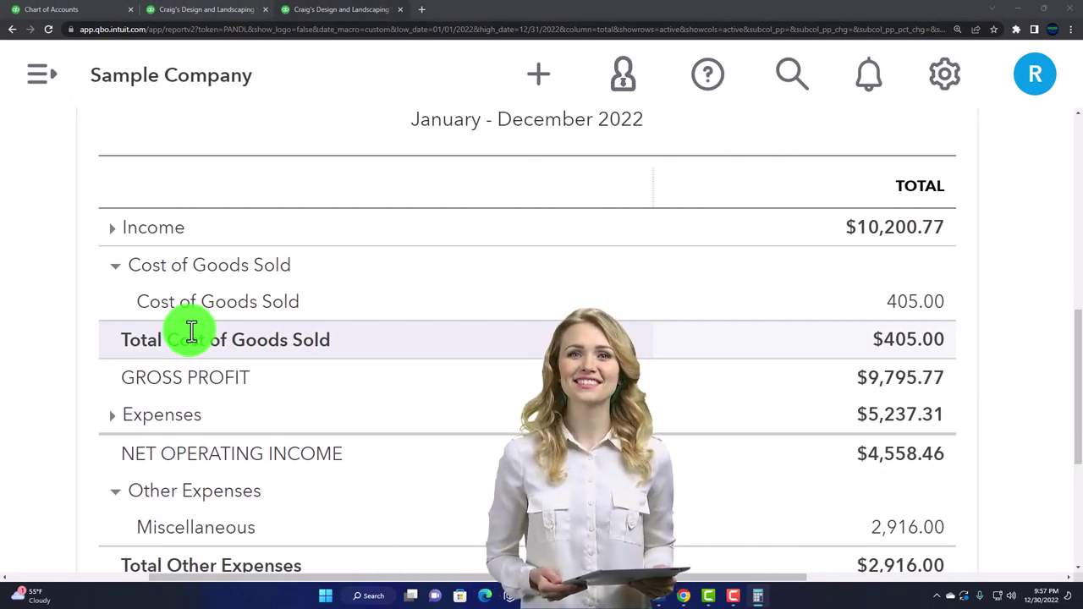
scroll(192, 331, down, 2)
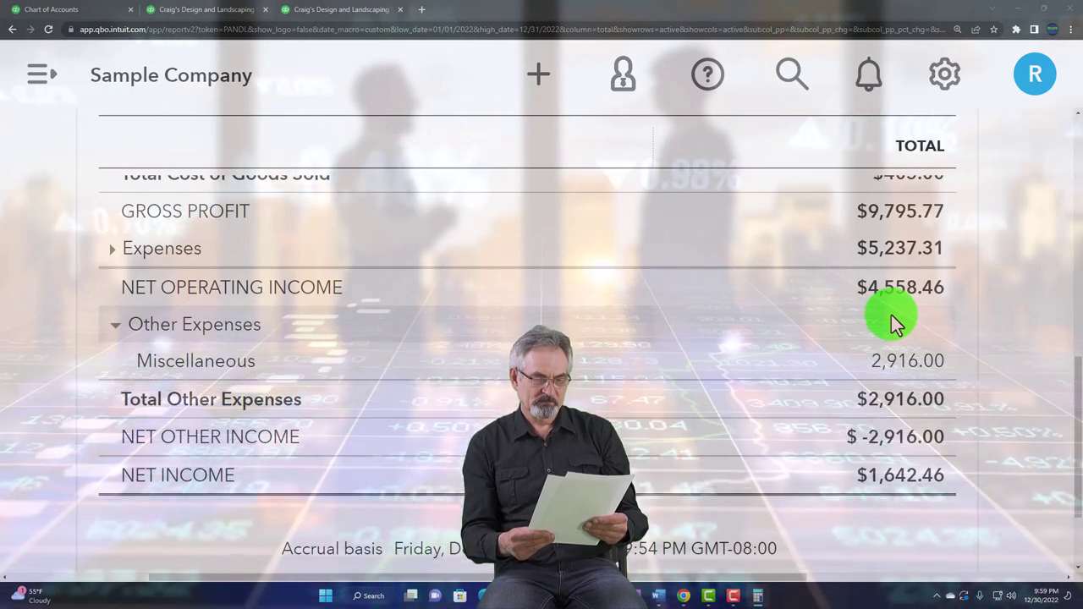
click(895, 322)
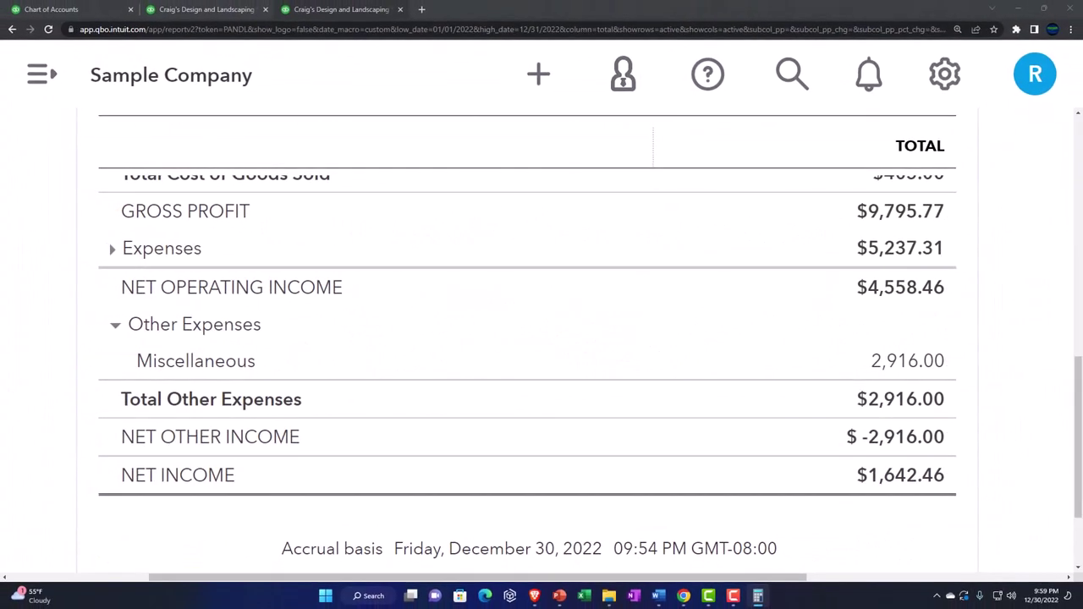
drag(804, 242, 582, 355)
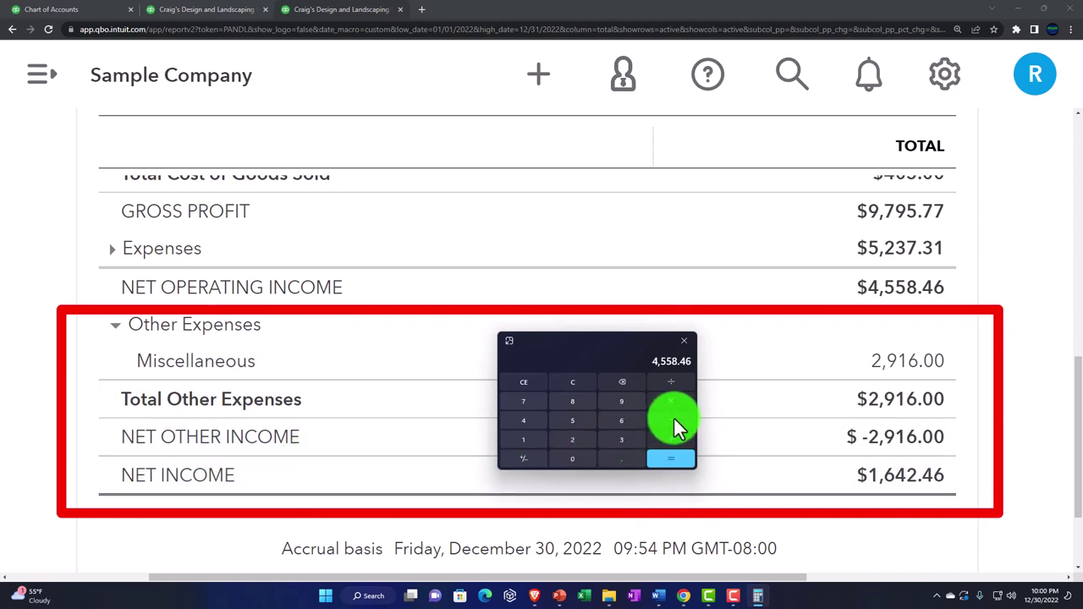
text(2916)
key(Return)
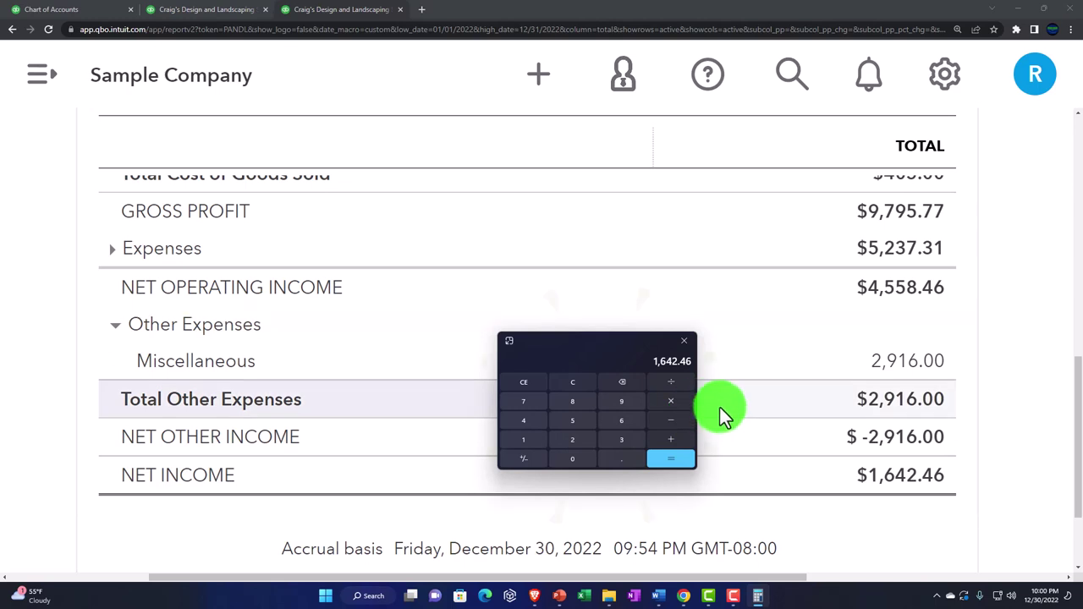
drag(598, 351, 660, 360)
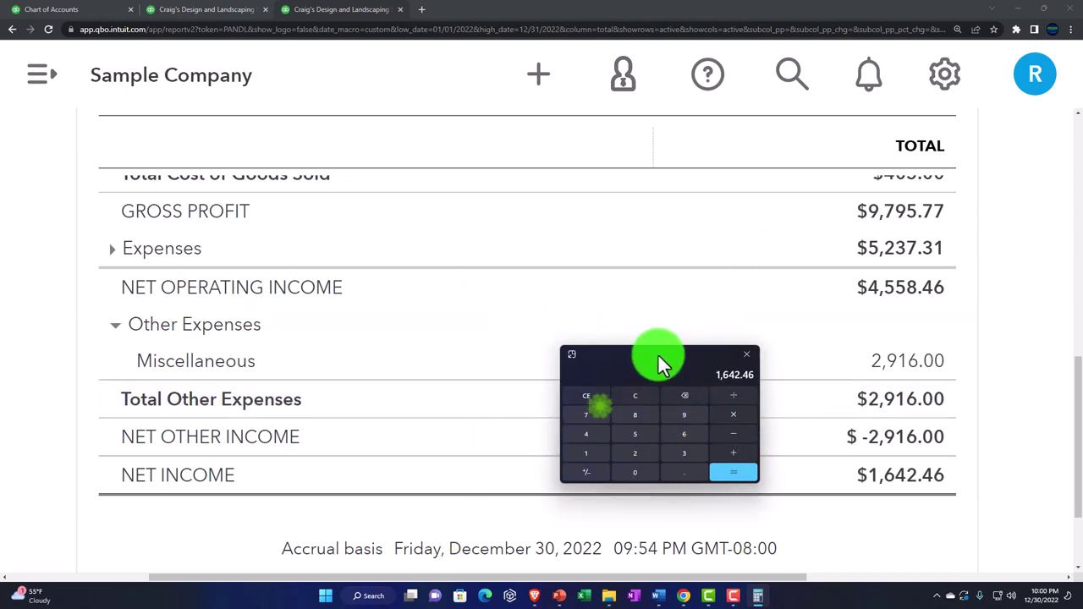
click(609, 366)
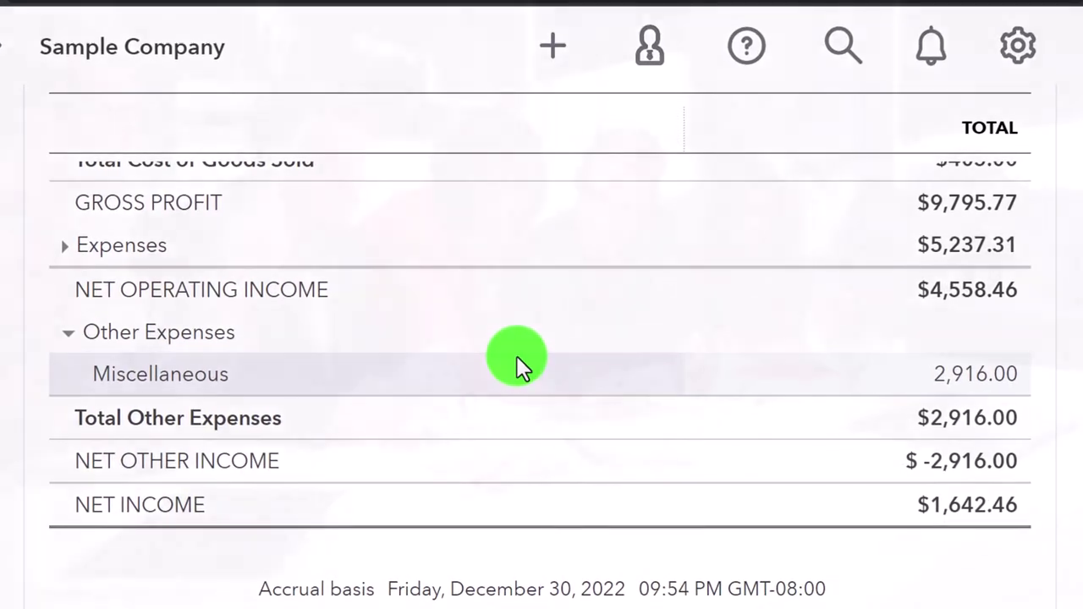
Step: Return from the Profit and Loss report to the Chart of Accounts page
scroll(516, 356, down, 2)
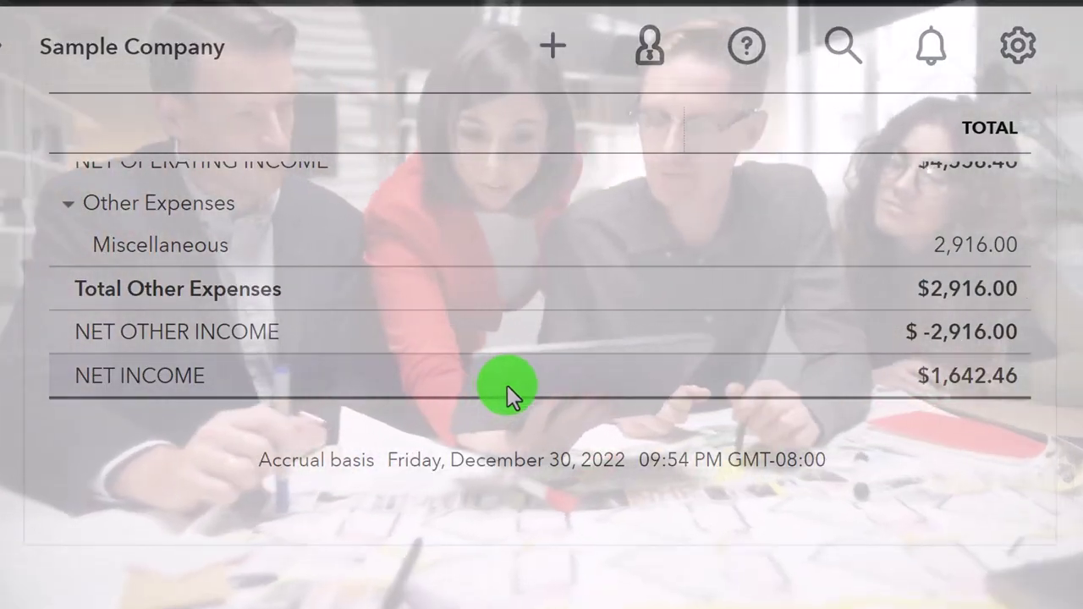
scroll(507, 385, up, 5)
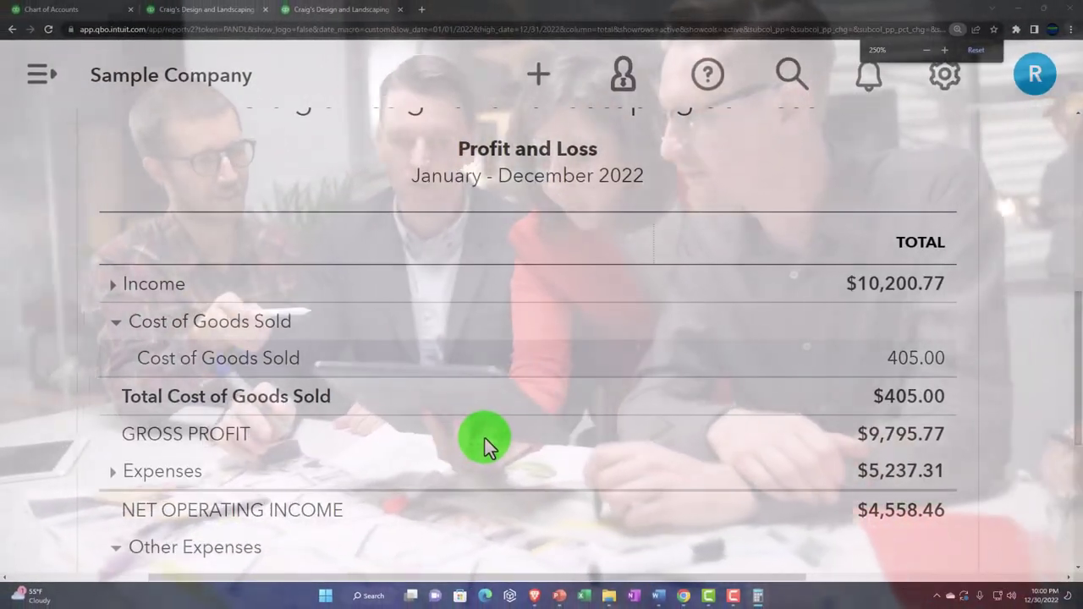
scroll(485, 439, up, 3)
scroll(485, 439, up, 3)
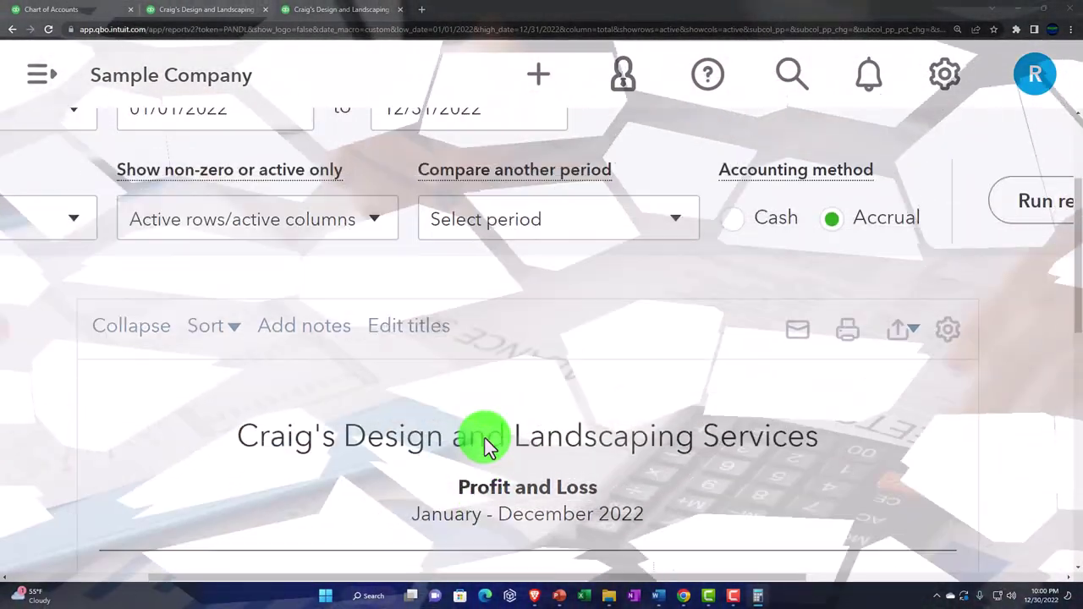
scroll(485, 438, up, 3)
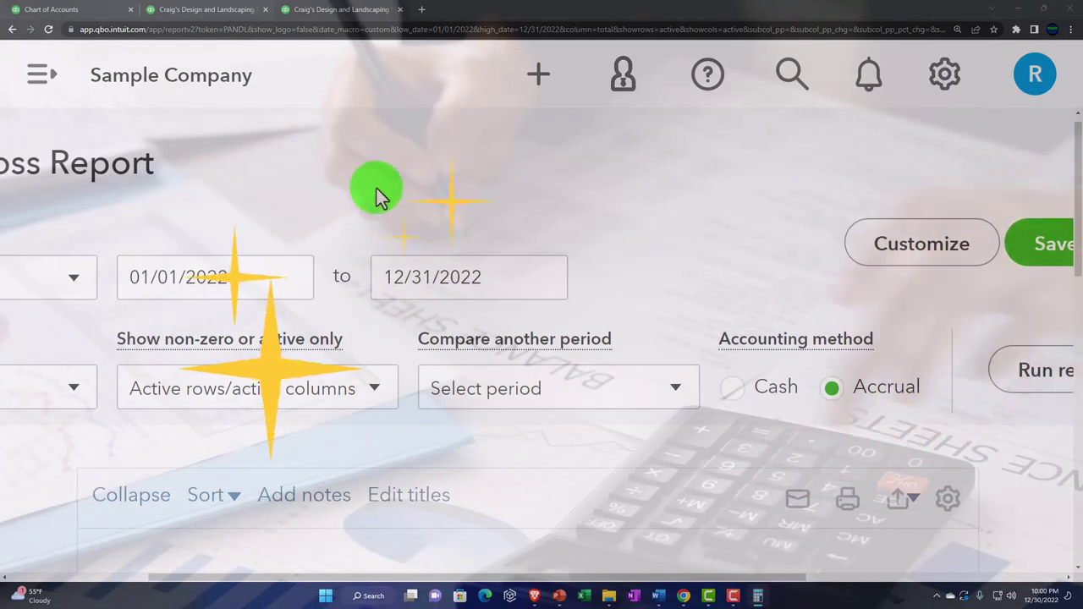
click(71, 10)
key(ctrl+plus)
key(ctrl+plus)
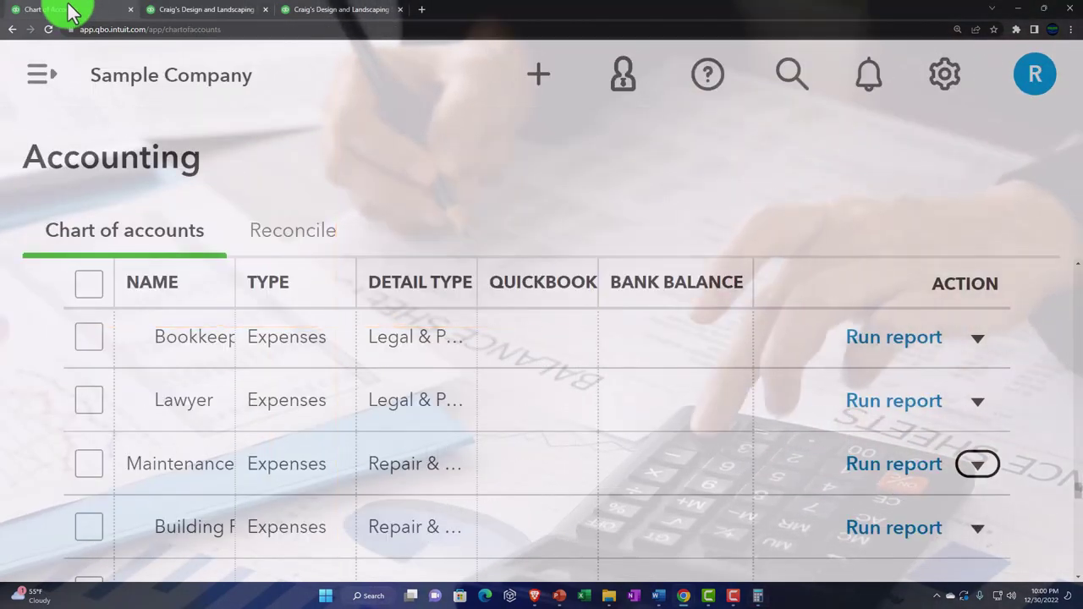
Step: Switch QuickBooks from Accountant view to Business view
click(931, 80)
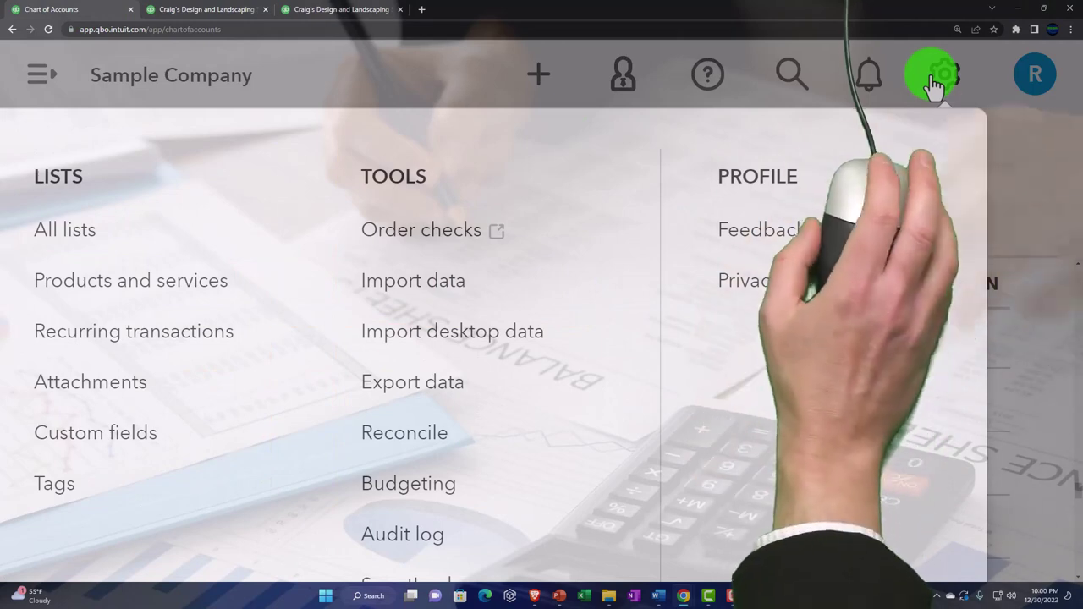
key(ctrl+minus)
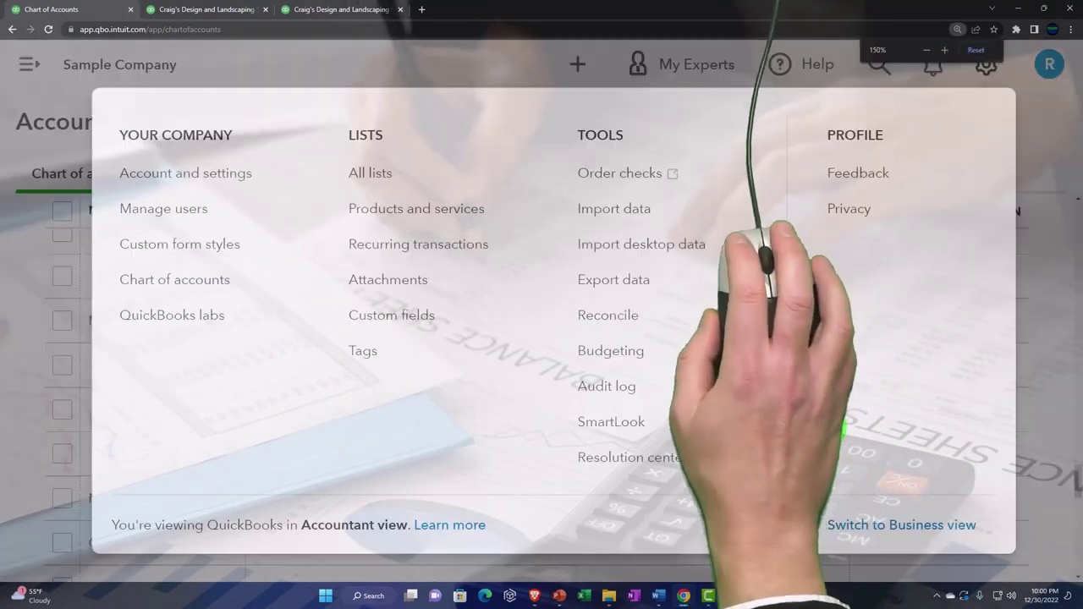
click(899, 468)
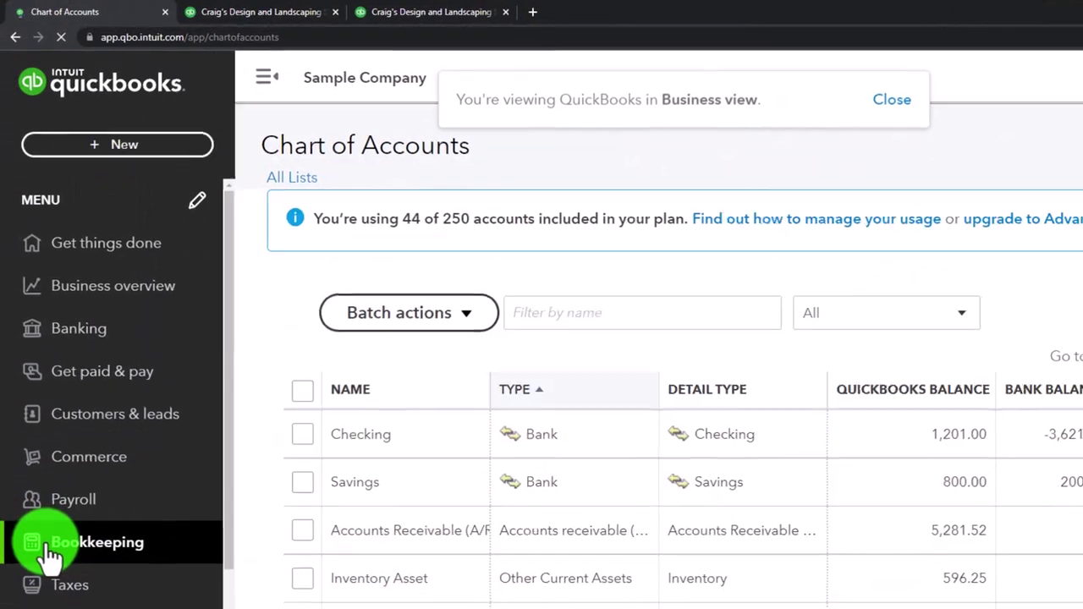
Step: Open the Reports page within the Business overview area
click(51, 550)
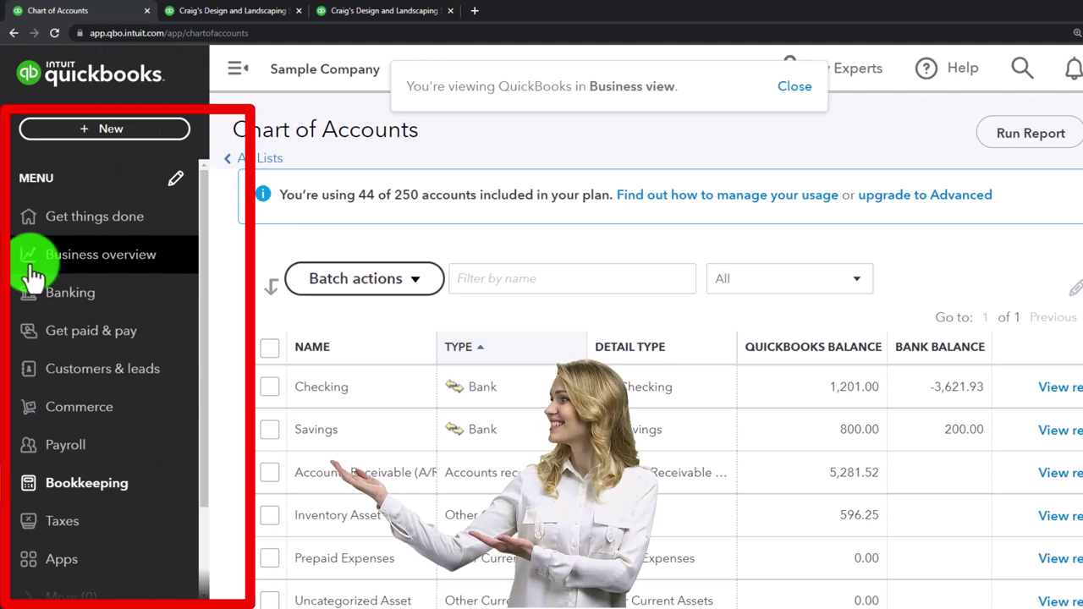
click(32, 277)
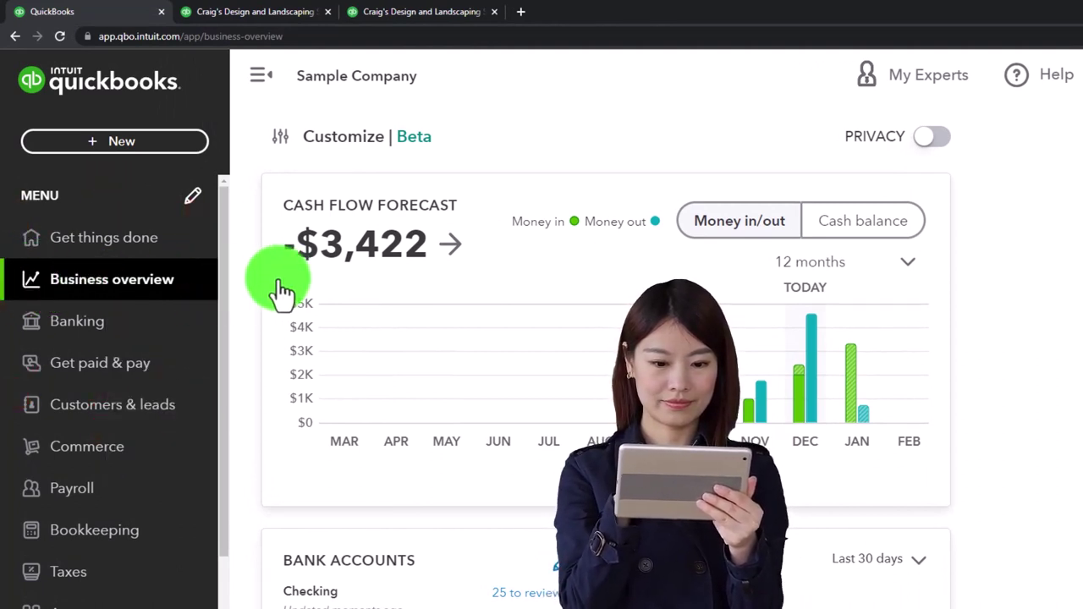
click(142, 217)
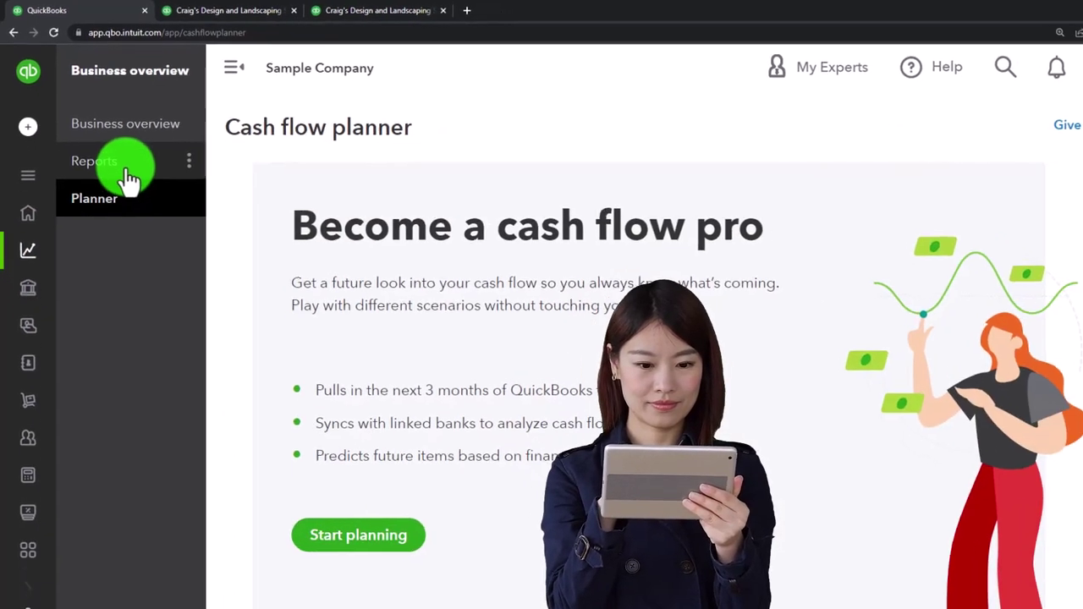
click(127, 174)
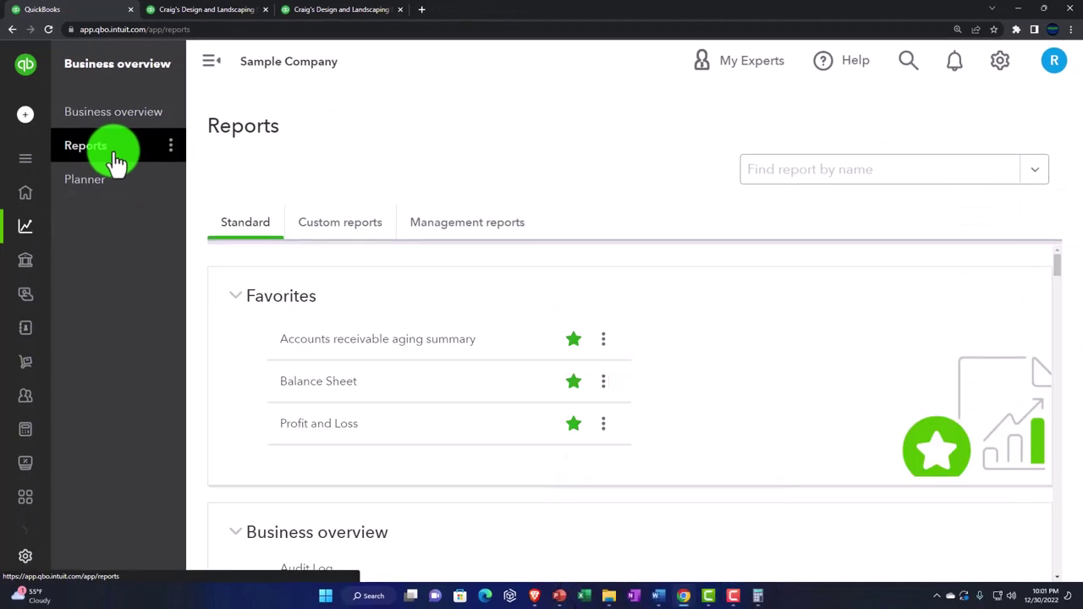